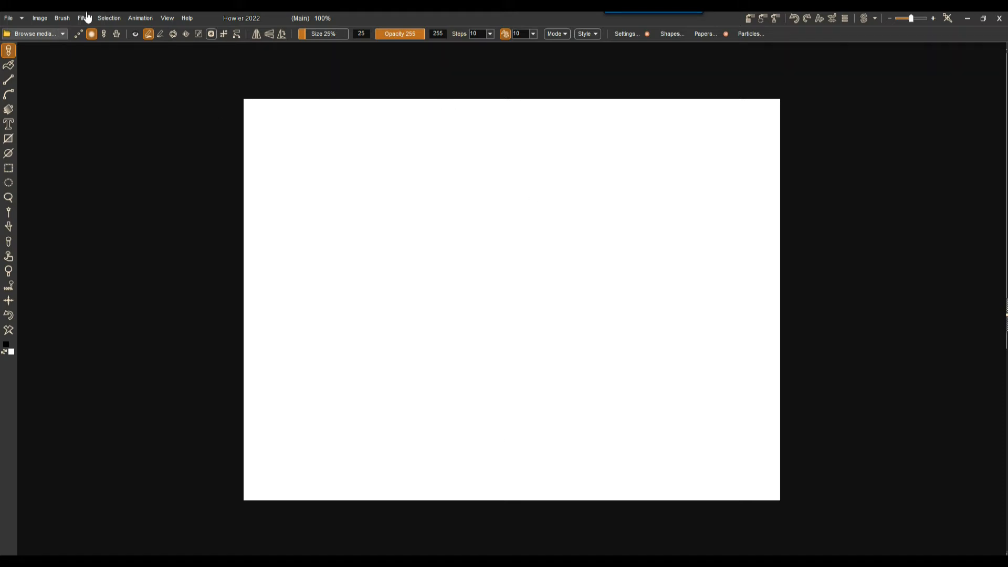
# Step: Resample the blank image to a width of 1280 and a height of 720
pyautogui.click(40, 17)
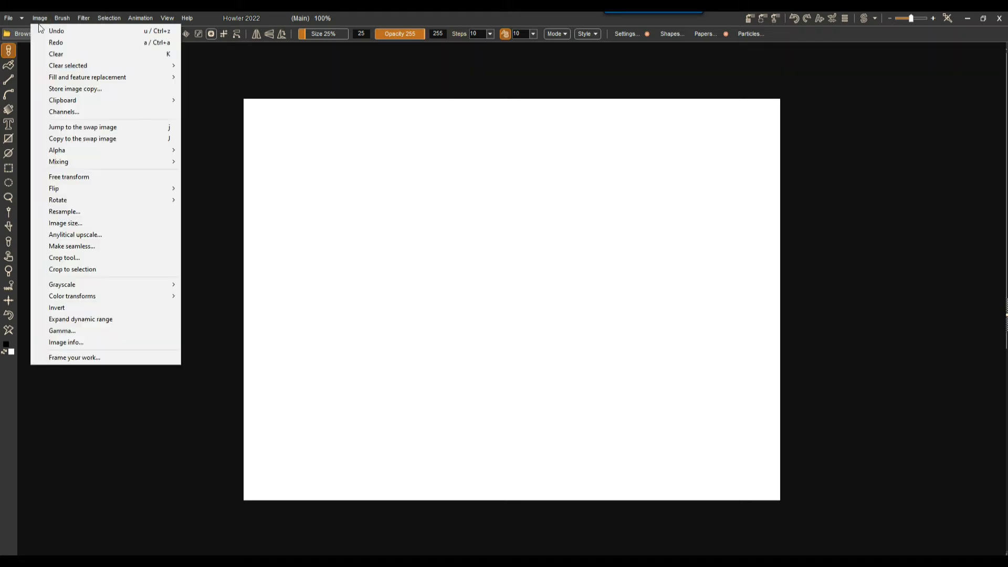
pyautogui.click(70, 211)
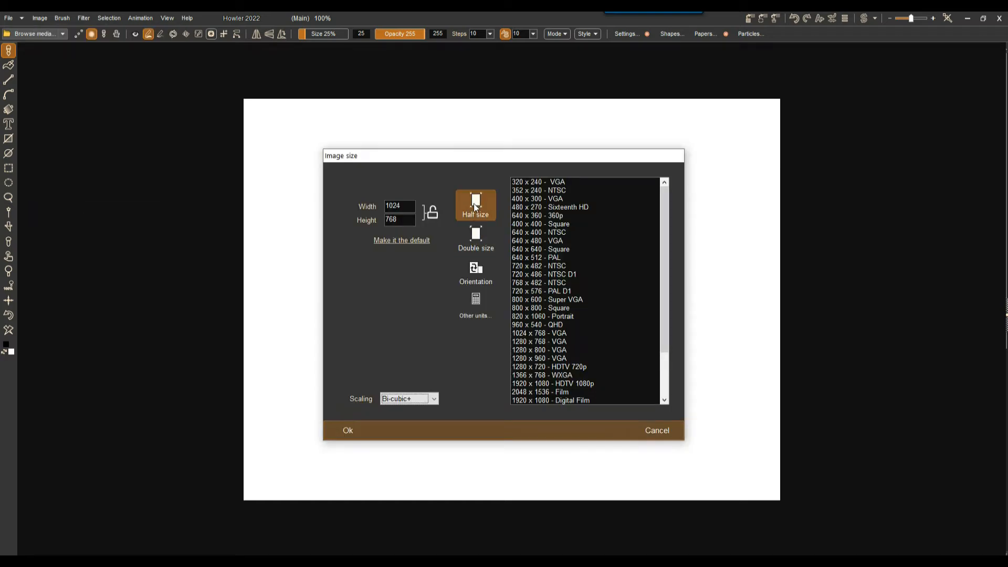
pyautogui.doubleClick(409, 209)
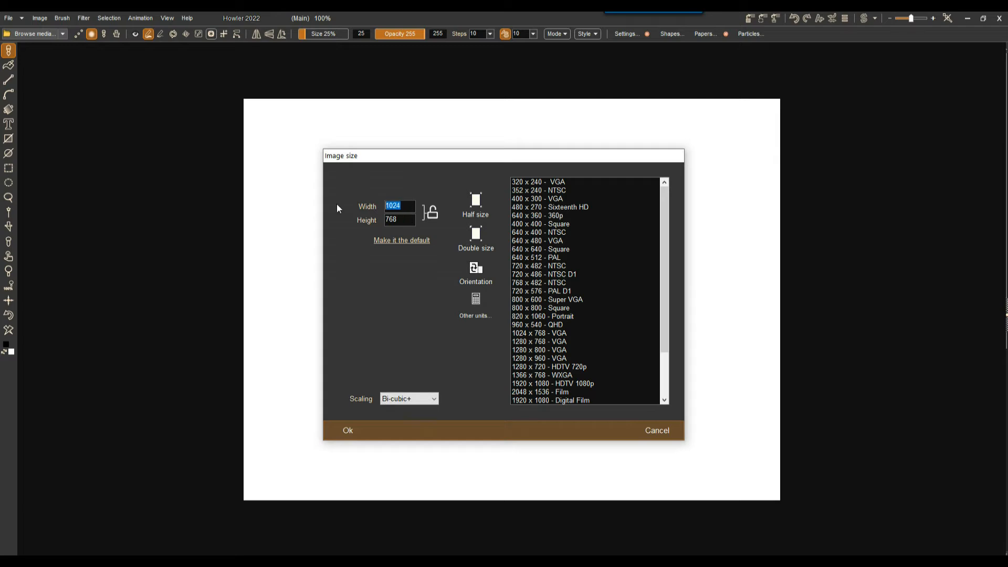
pyautogui.write('1280')
pyautogui.moveTo(403, 220); pyautogui.dragTo(356, 223)
pyautogui.write('720')
pyautogui.click(349, 430)
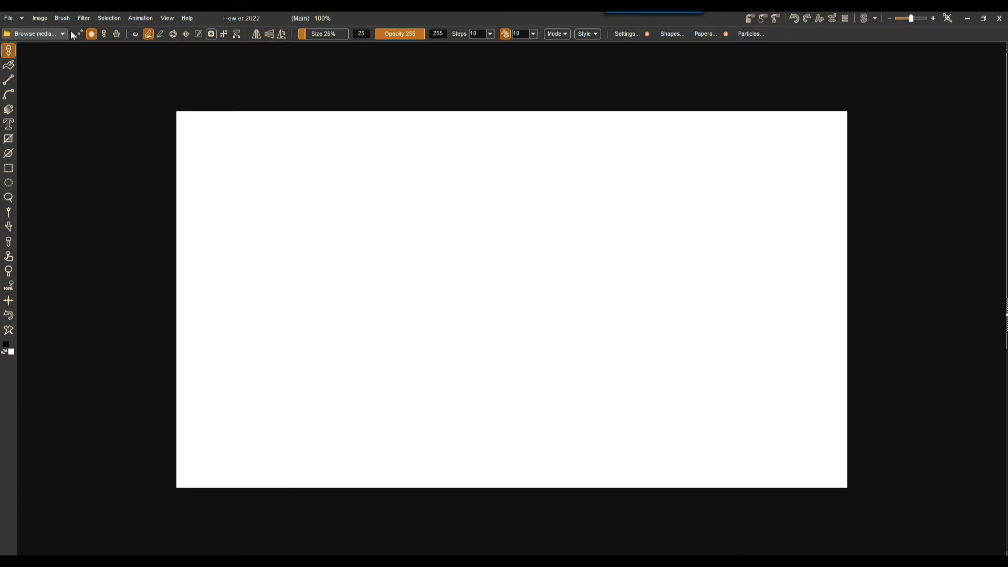
pyautogui.click(40, 17)
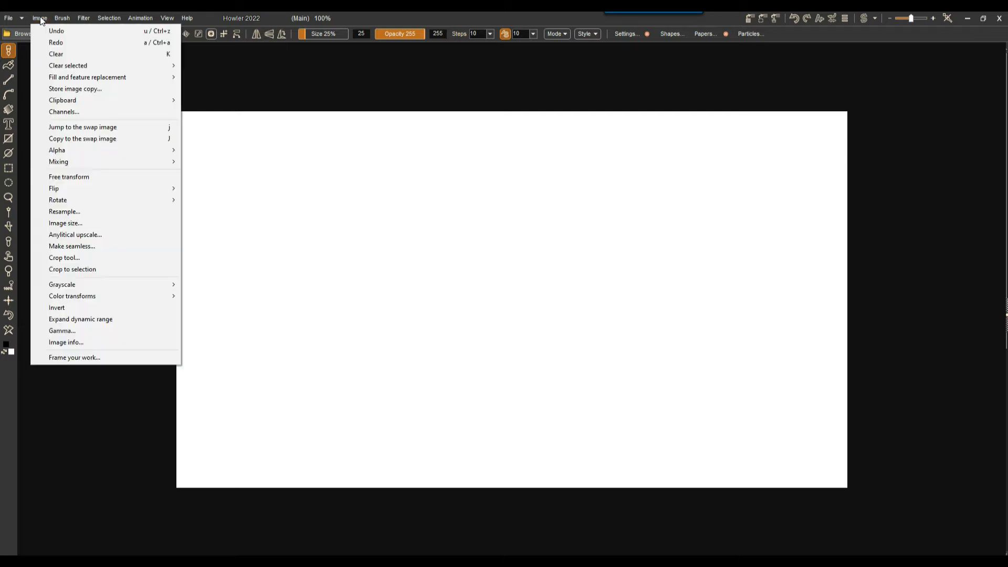
pyautogui.click(74, 177)
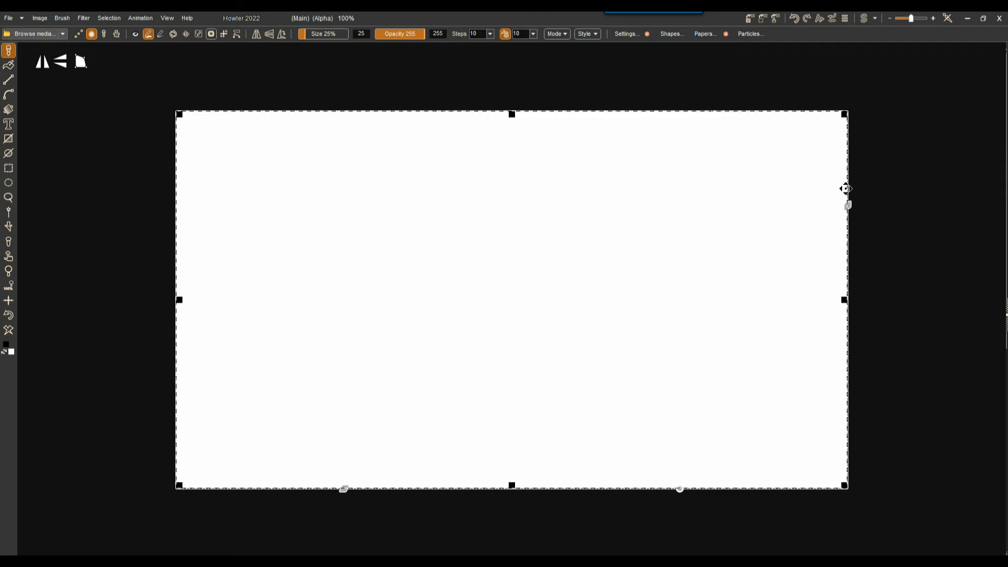
pyautogui.moveTo(846, 207); pyautogui.dragTo(742, 229)
pyautogui.moveTo(681, 513); pyautogui.dragTo(540, 225)
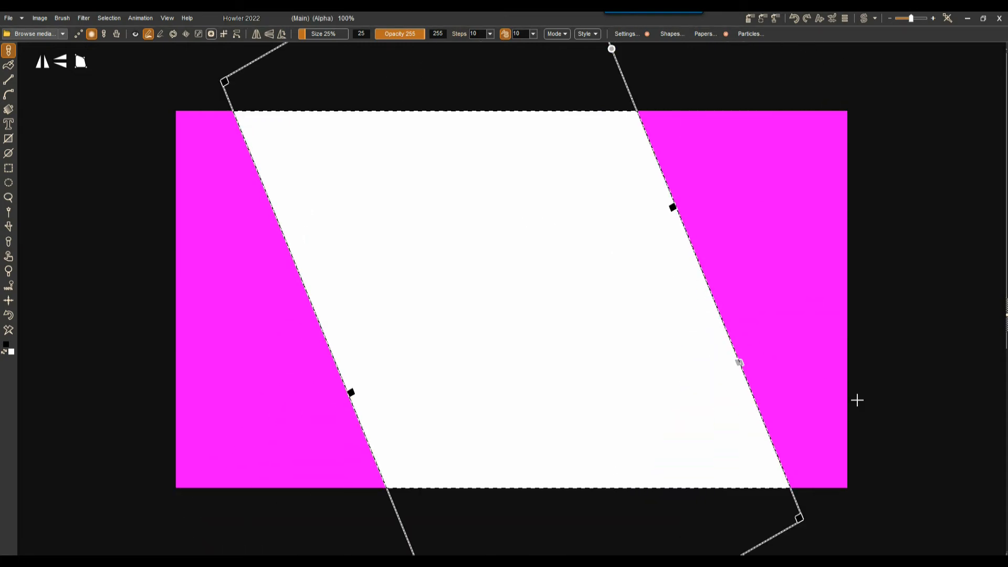
pyautogui.rightClick(761, 295)
pyautogui.click(790, 315)
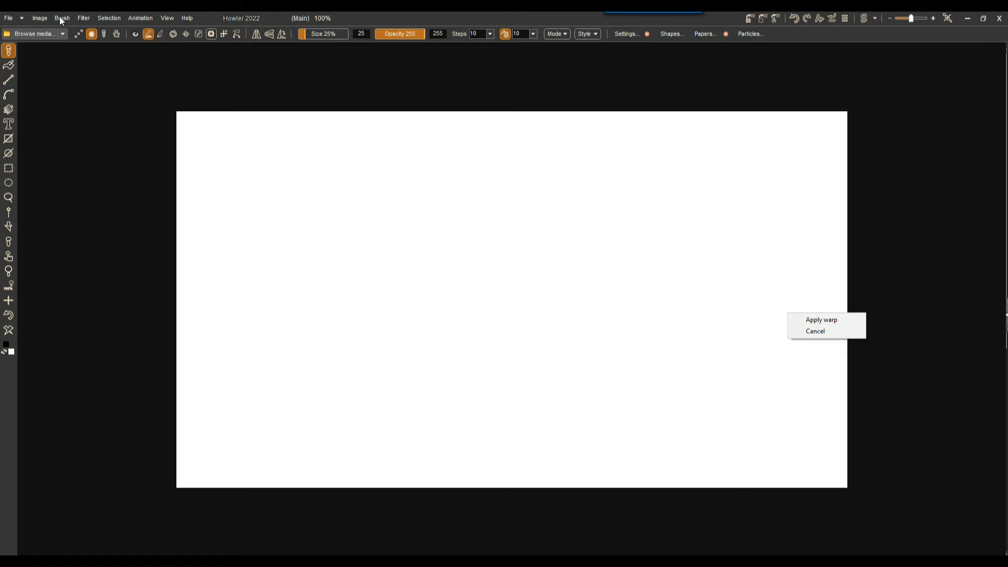
# Step: Rotate the image 90 degrees clockwise into portrait orientation
pyautogui.click(40, 18)
pyautogui.moveTo(70, 201)
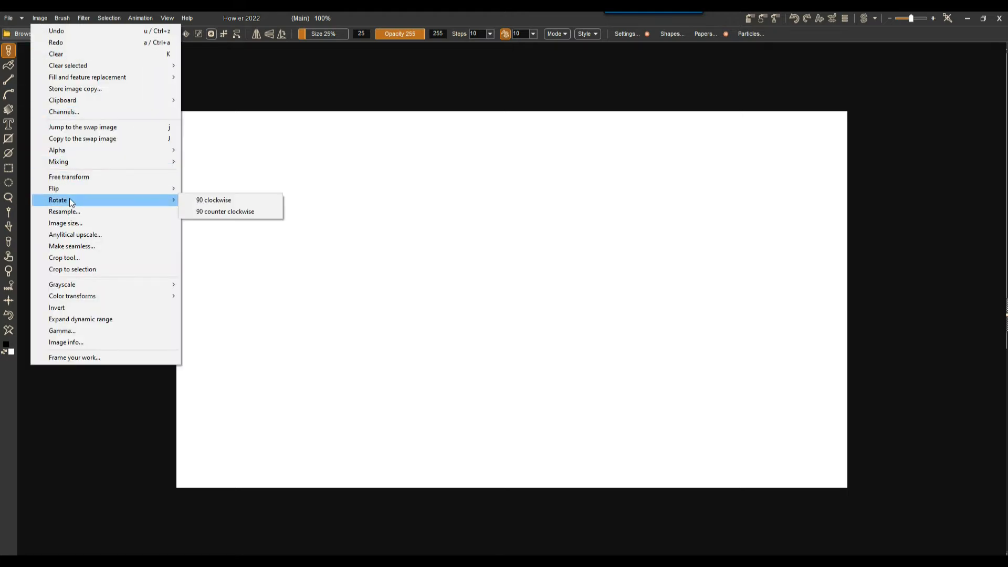
pyautogui.click(222, 204)
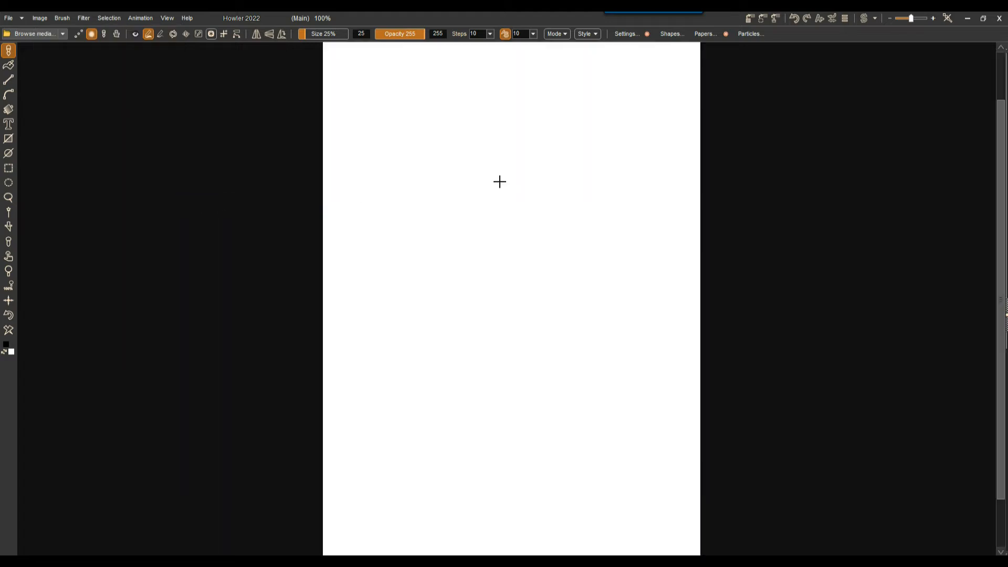
pyautogui.scroll(-1, 498, 187)
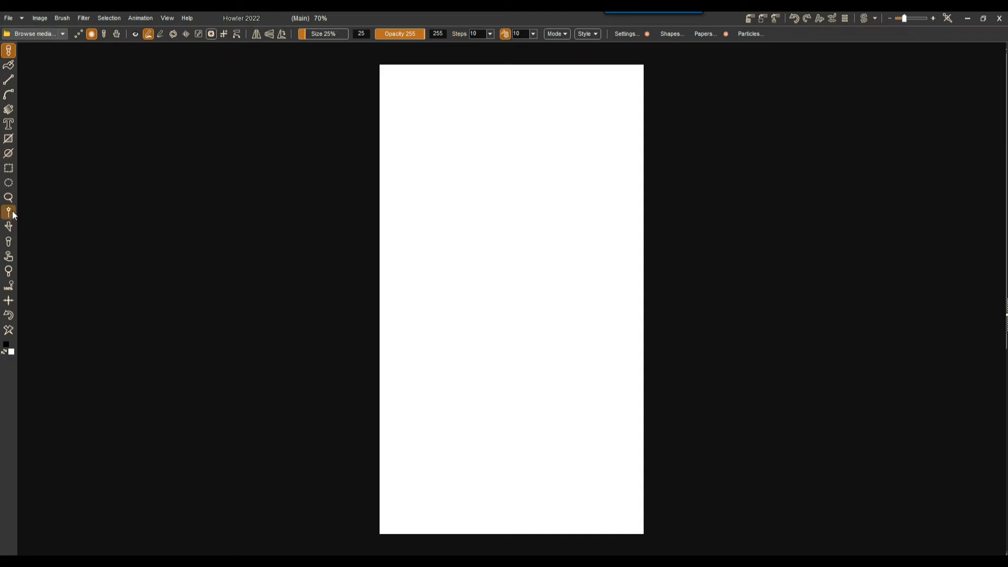
# Step: Test the Ellipse tool with an outlined and a filled black ellipse, and clear the canvas with the filled shape option on
pyautogui.click(9, 156)
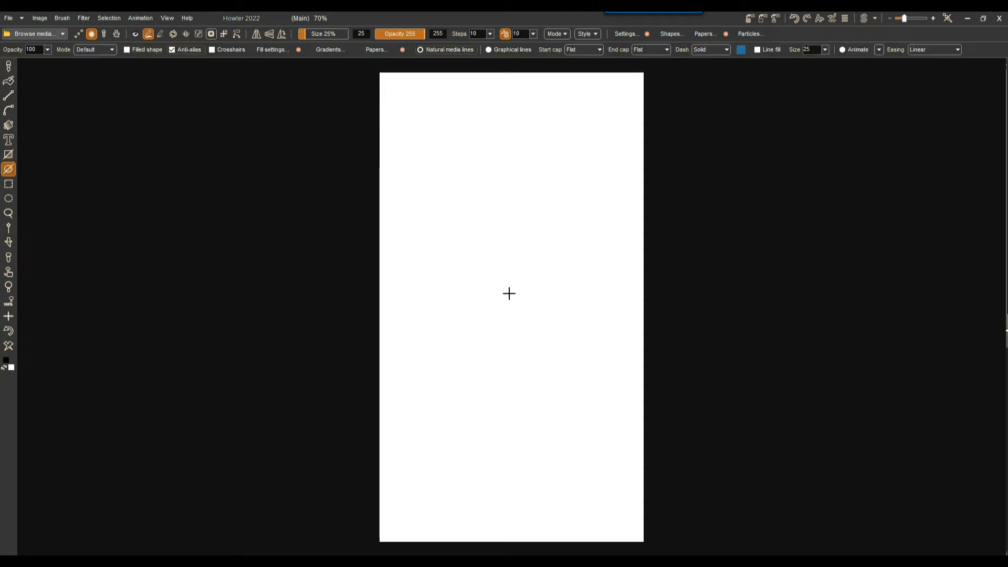
pyautogui.moveTo(502, 294); pyautogui.dragTo(572, 148)
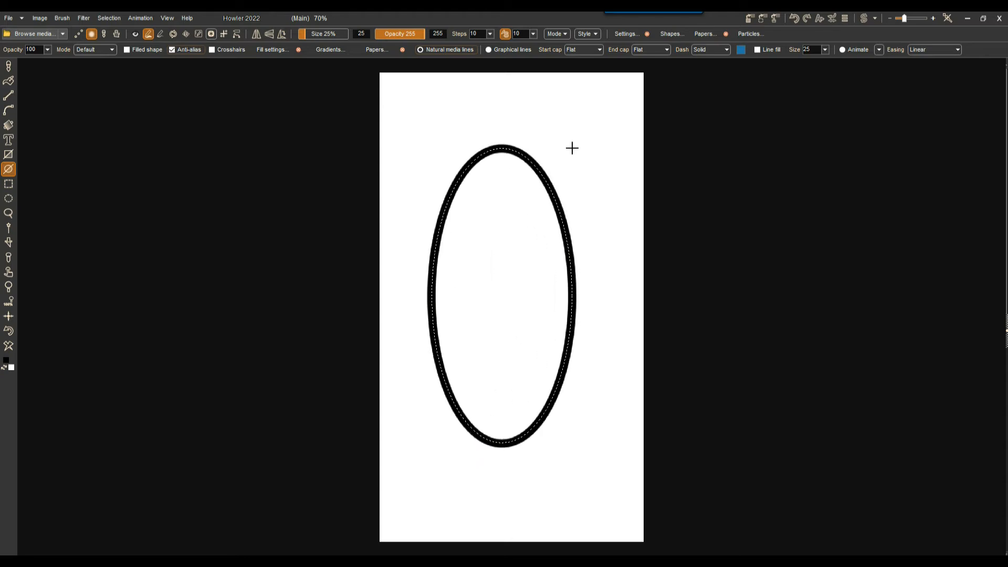
pyautogui.click(11, 175)
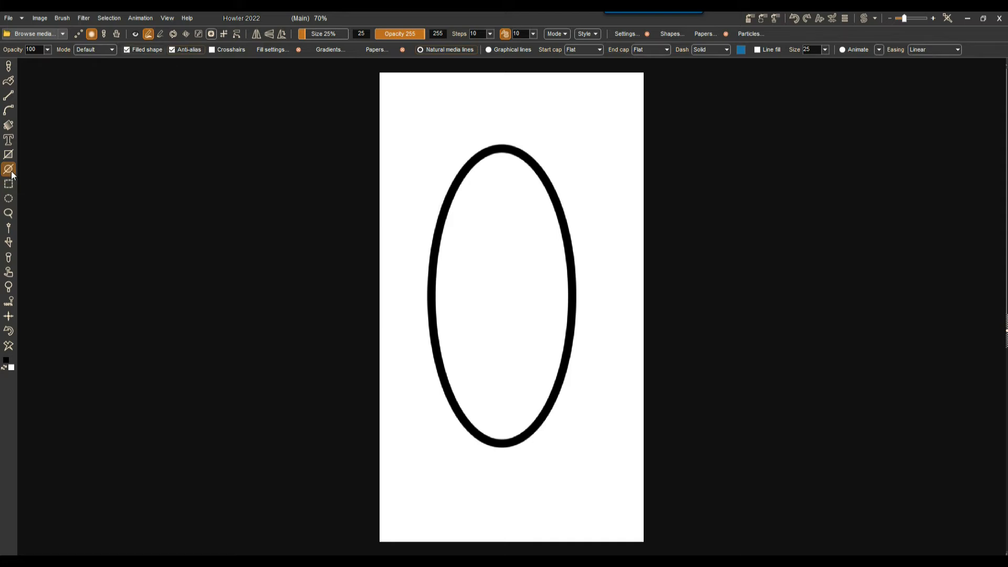
pyautogui.moveTo(490, 303); pyautogui.dragTo(539, 203)
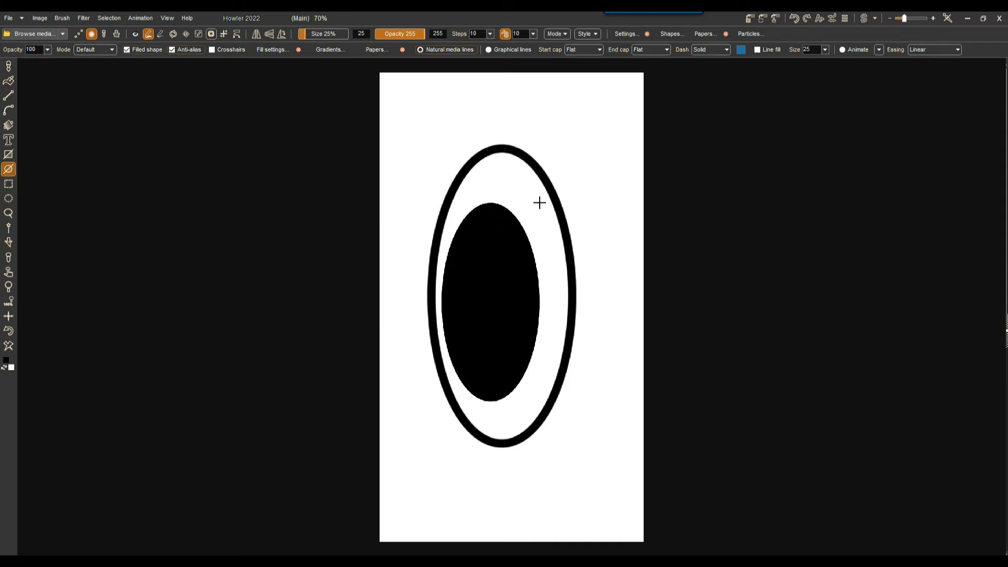
pyautogui.click(9, 346)
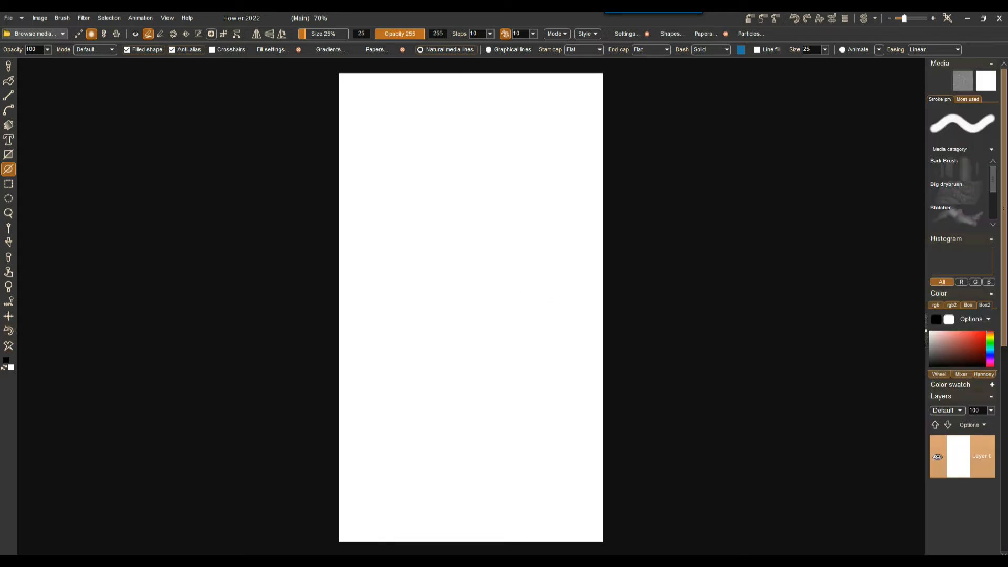
# Step: Pick orange as the primary colour and draw a tall filled ellipse in the middle of the canvas
pyautogui.click(979, 335)
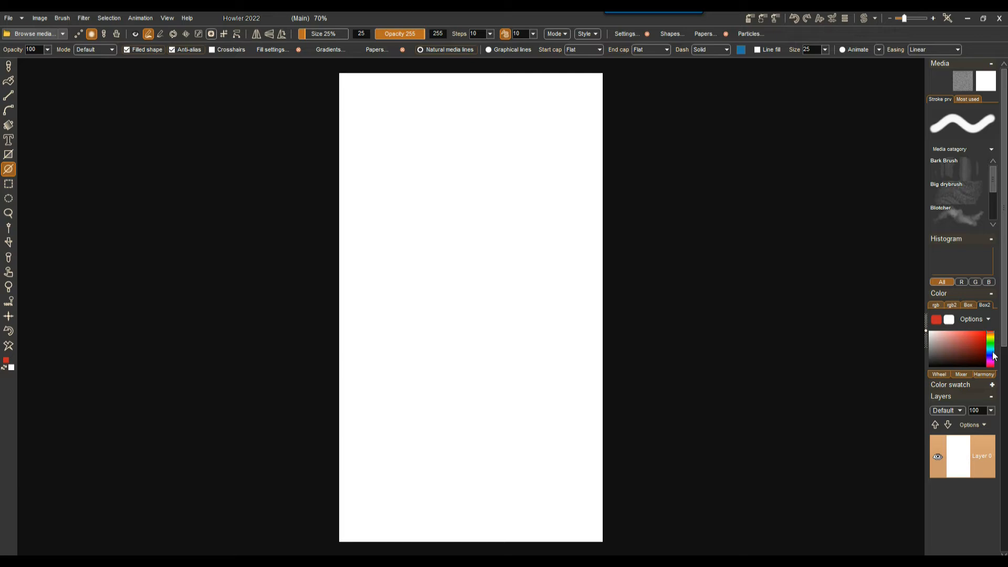
pyautogui.click(994, 344)
pyautogui.moveTo(966, 341); pyautogui.dragTo(974, 340)
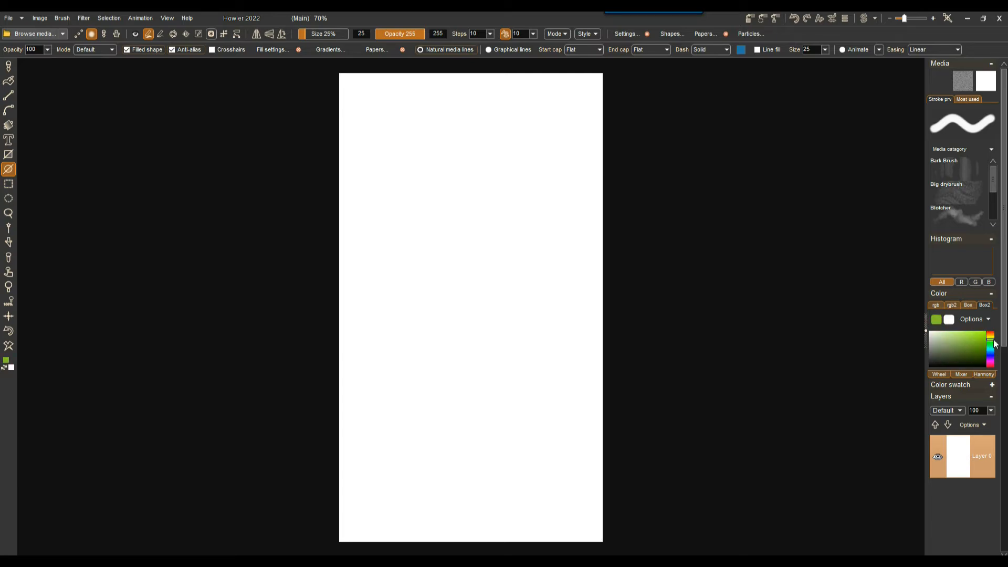
pyautogui.click(992, 336)
pyautogui.click(972, 336)
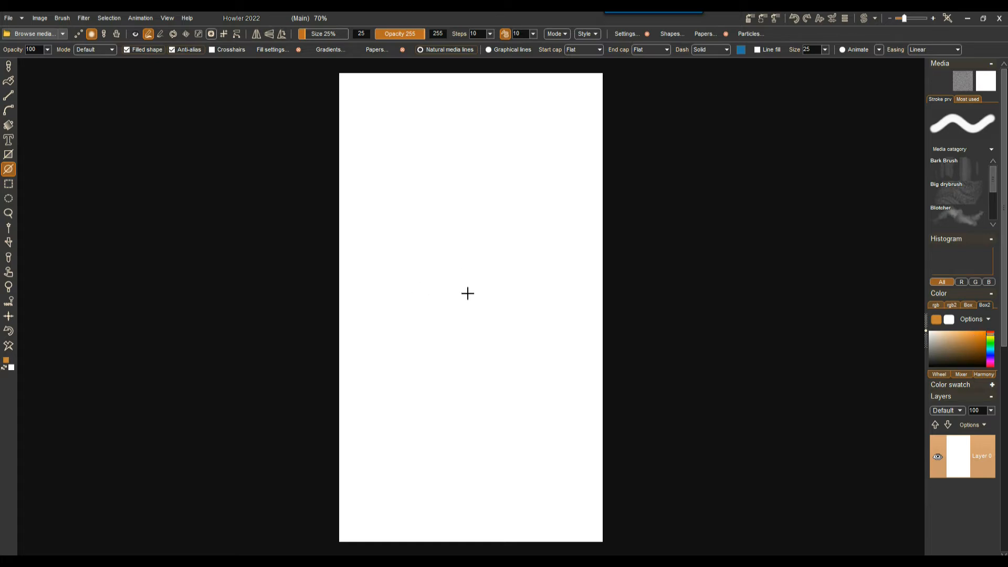
pyautogui.moveTo(471, 299); pyautogui.dragTo(538, 124)
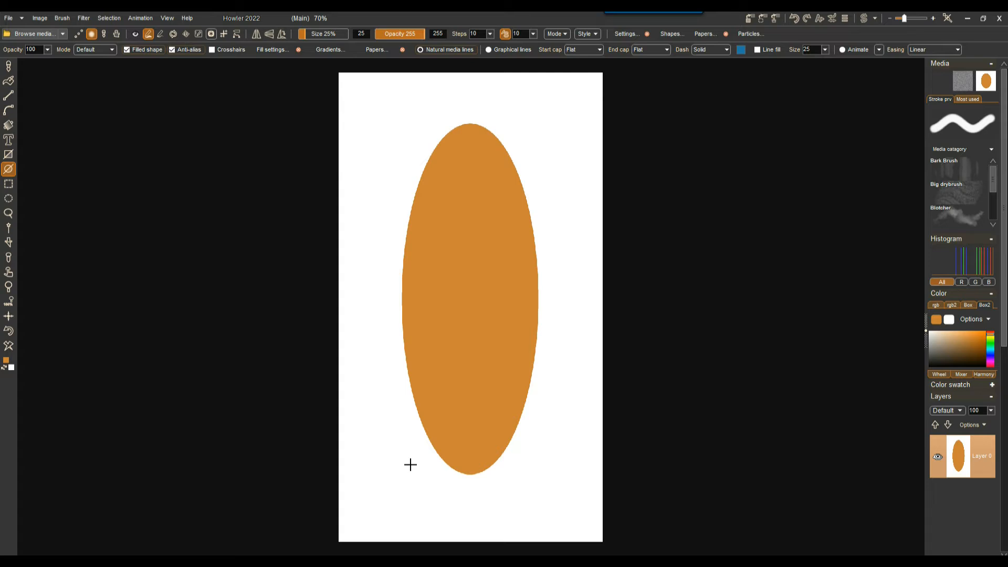
# Step: Copy the canvas with the orange ellipse as a brush and store a copy of that brush
pyautogui.click(63, 18)
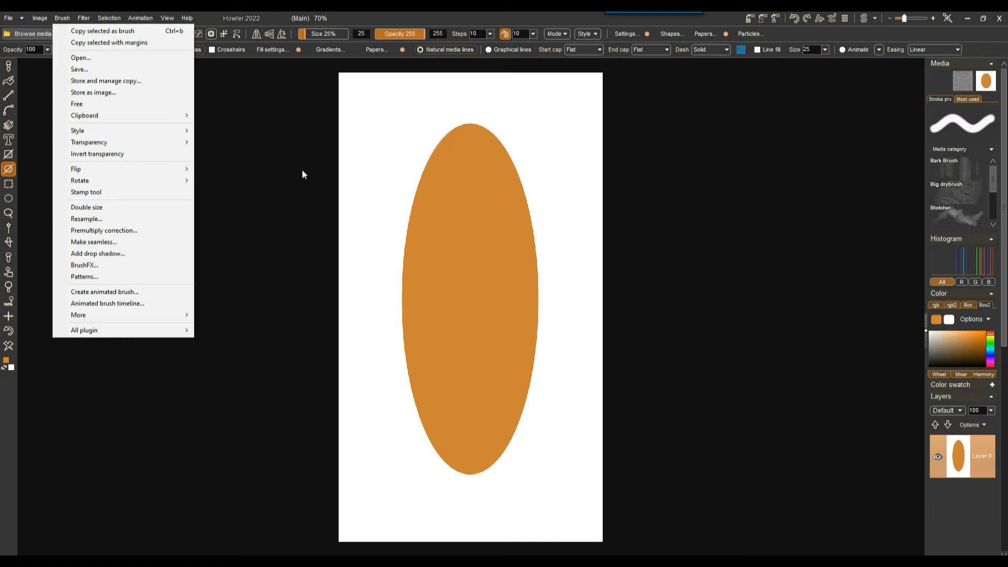
pyautogui.click(119, 30)
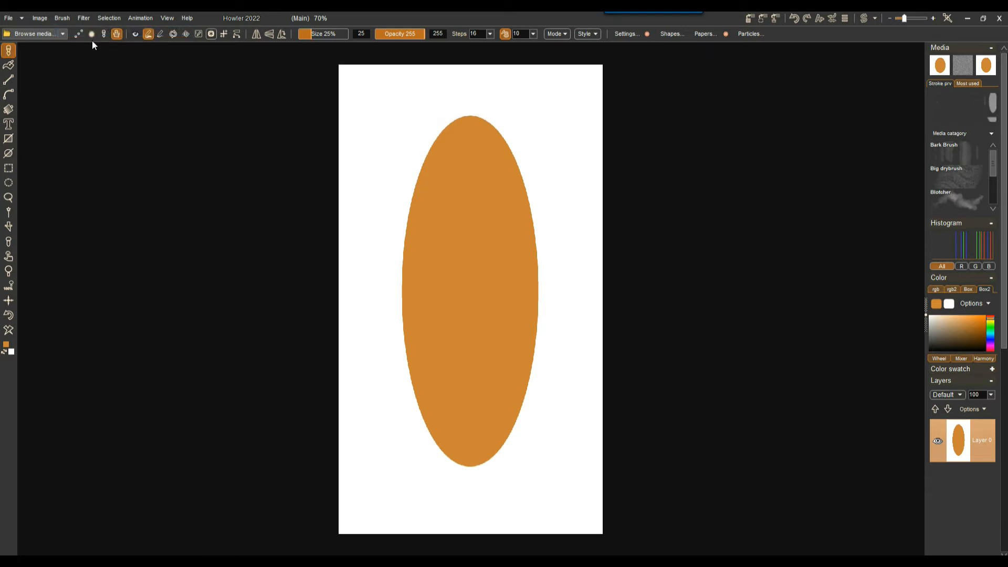
pyautogui.click(68, 18)
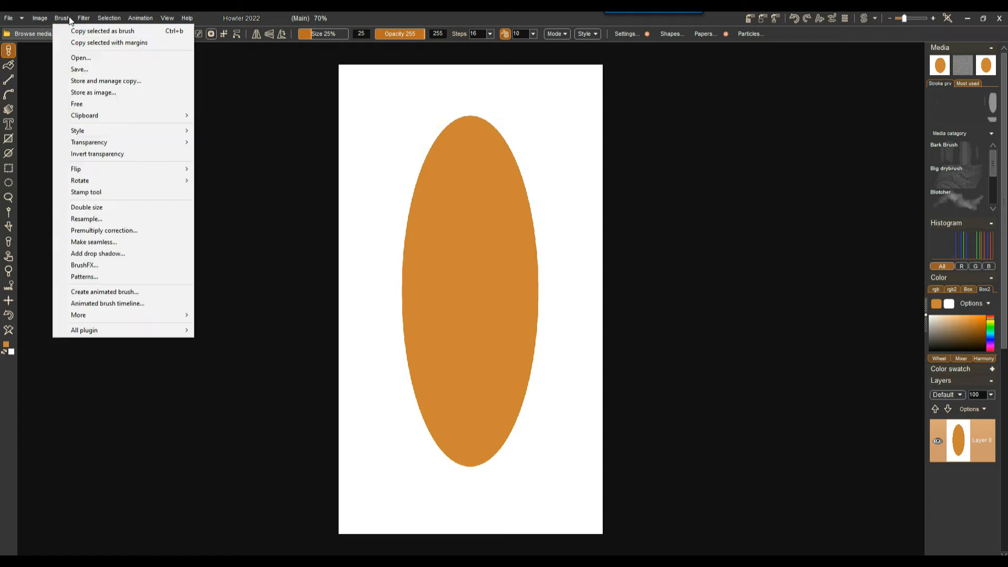
pyautogui.click(123, 83)
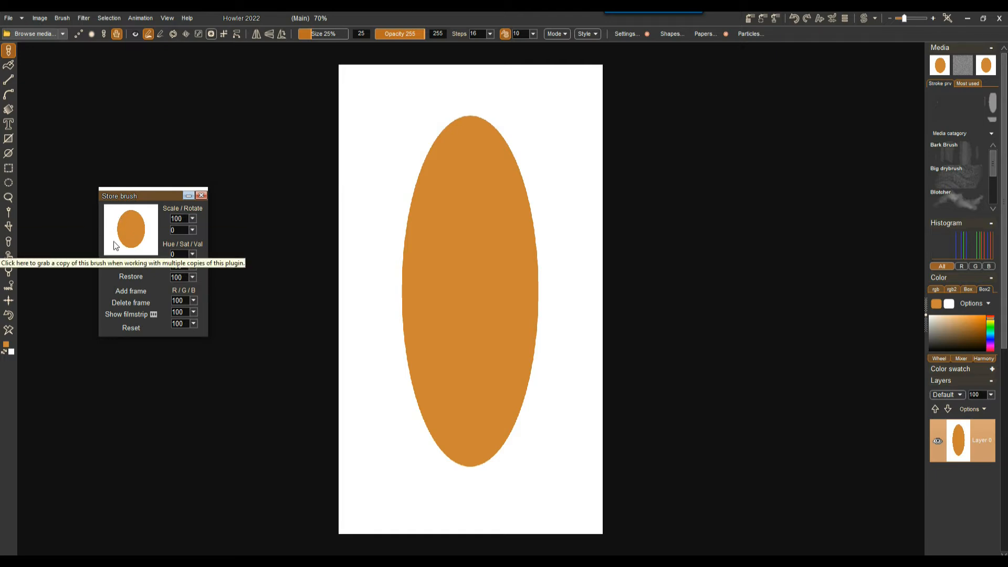
# Step: Key out the brush's white background with the transparency Color key and soften its edge transparency
pyautogui.click(67, 19)
pyautogui.moveTo(101, 147)
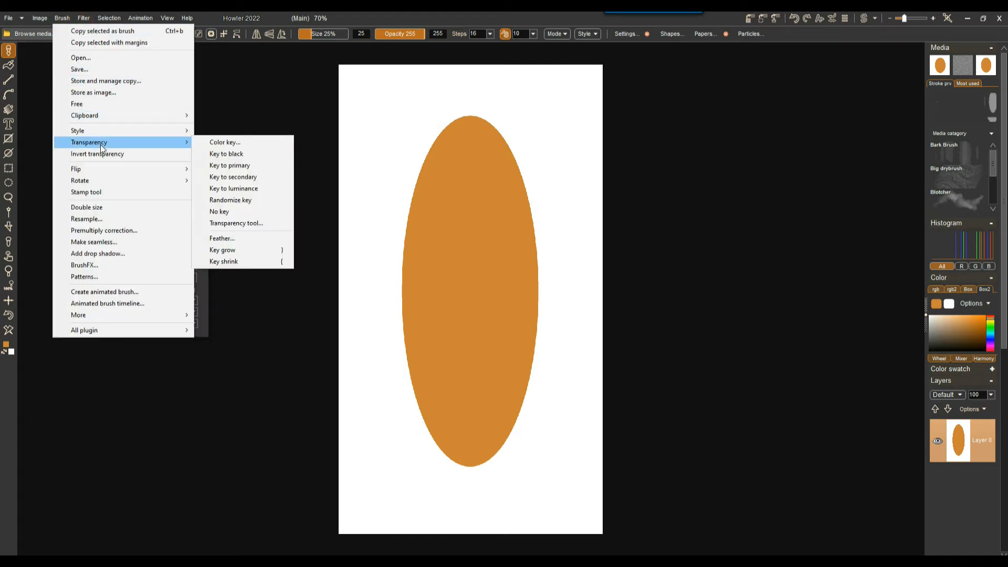
pyautogui.click(248, 140)
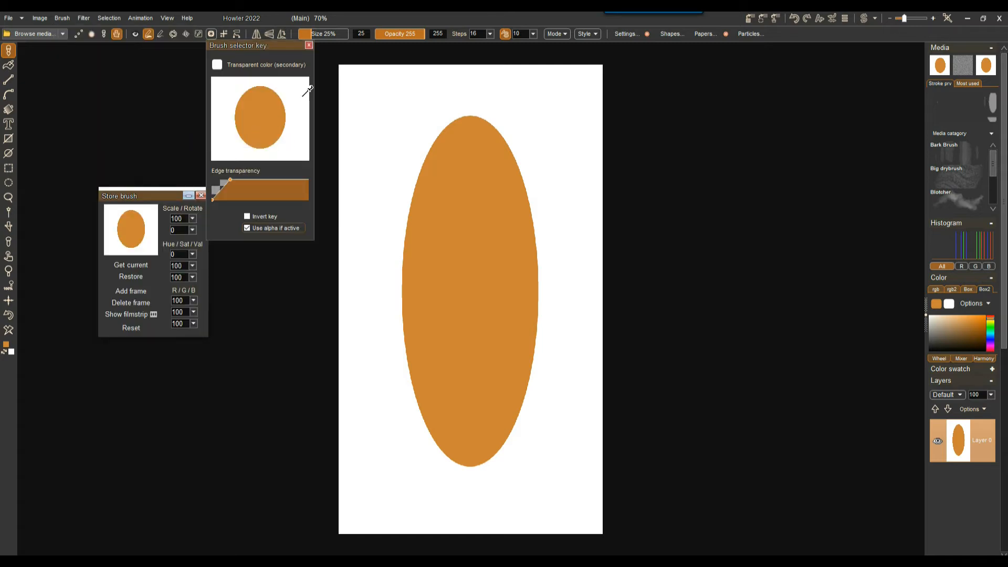
pyautogui.click(295, 140)
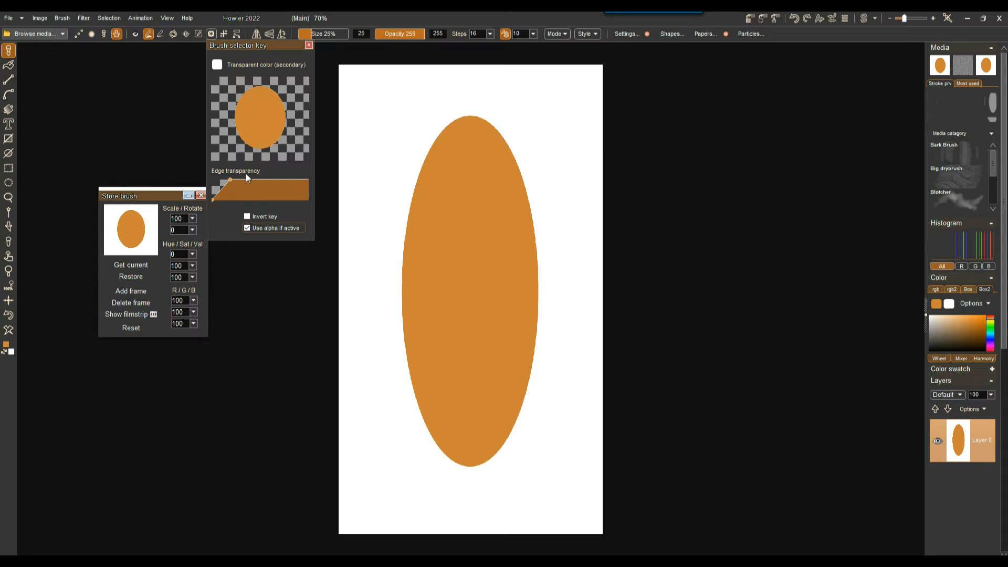
pyautogui.moveTo(230, 181)
pyautogui.mouseDown()
pyautogui.moveTo(267, 183)
pyautogui.moveTo(241, 185)
pyautogui.mouseUp()
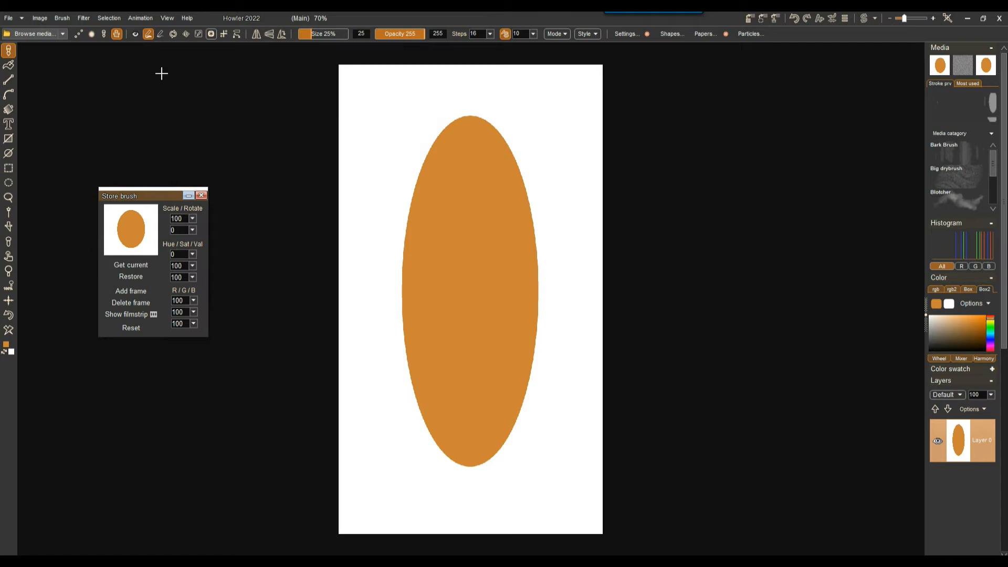
# Step: Store a second copy of the brush with its transparent background, place it beside the first, and make it the current brush
pyautogui.click(60, 19)
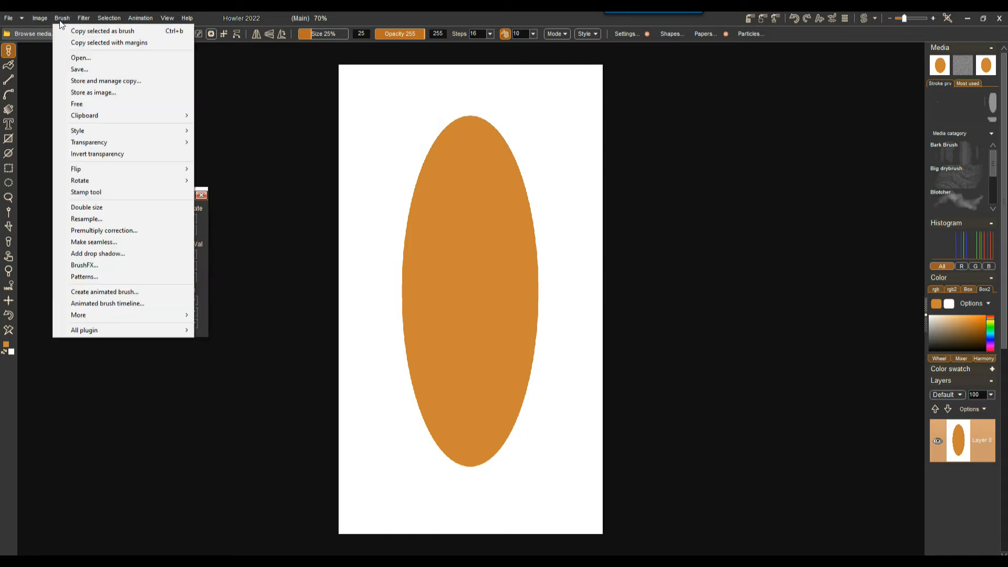
pyautogui.click(86, 82)
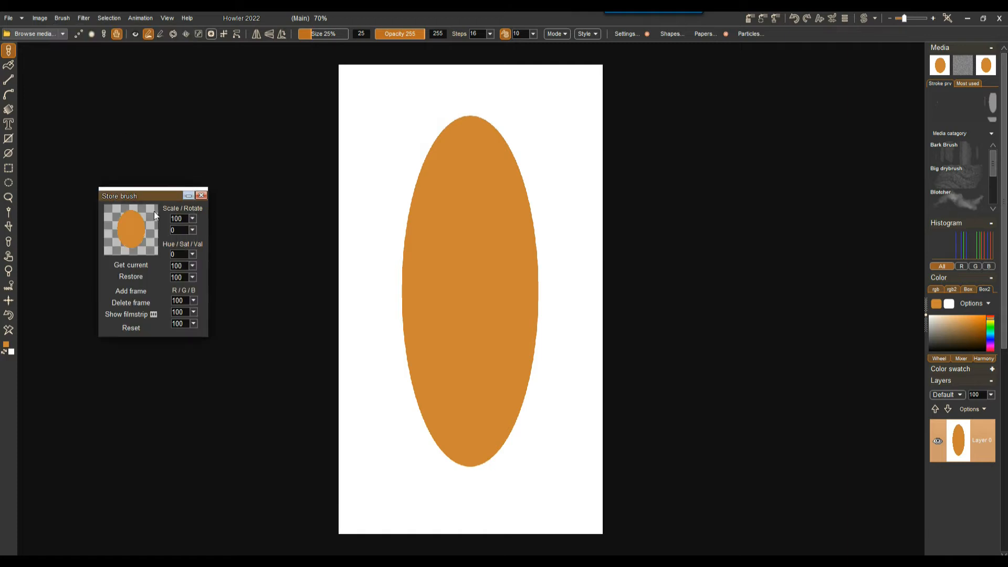
pyautogui.moveTo(139, 193)
pyautogui.mouseDown()
pyautogui.moveTo(210, 171)
pyautogui.moveTo(237, 102)
pyautogui.moveTo(253, 108)
pyautogui.mouseUp()
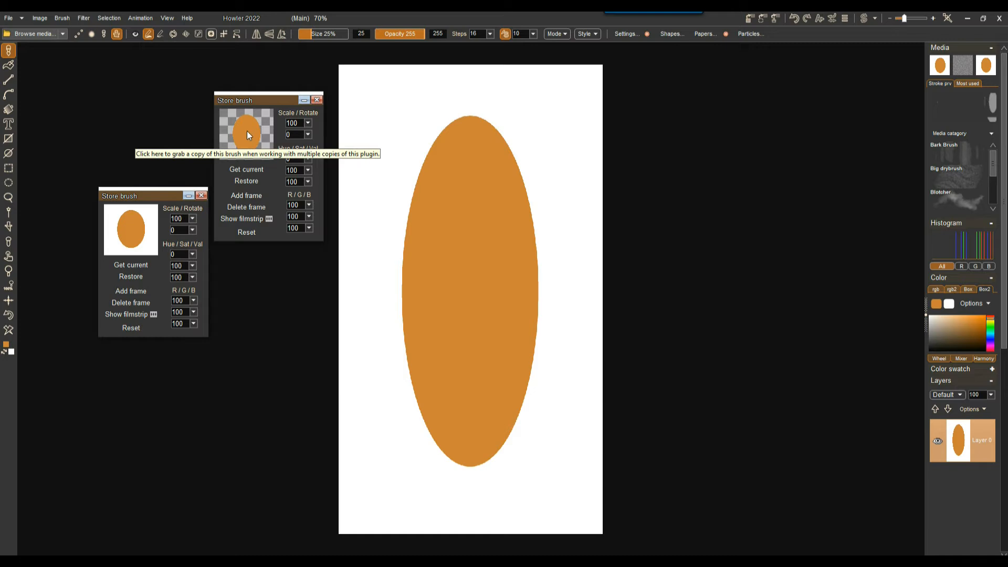
pyautogui.click(247, 127)
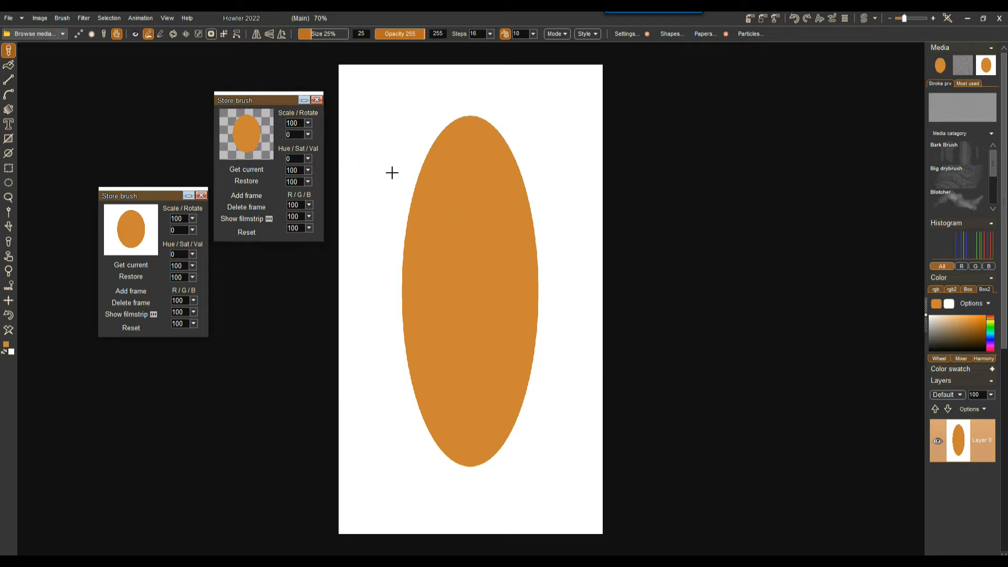
# Step: Set the brush size to 100% and stamp the ellipse brush once over the left part of the orange ellipse
pyautogui.click(137, 34)
pyautogui.moveTo(316, 34); pyautogui.dragTo(356, 35)
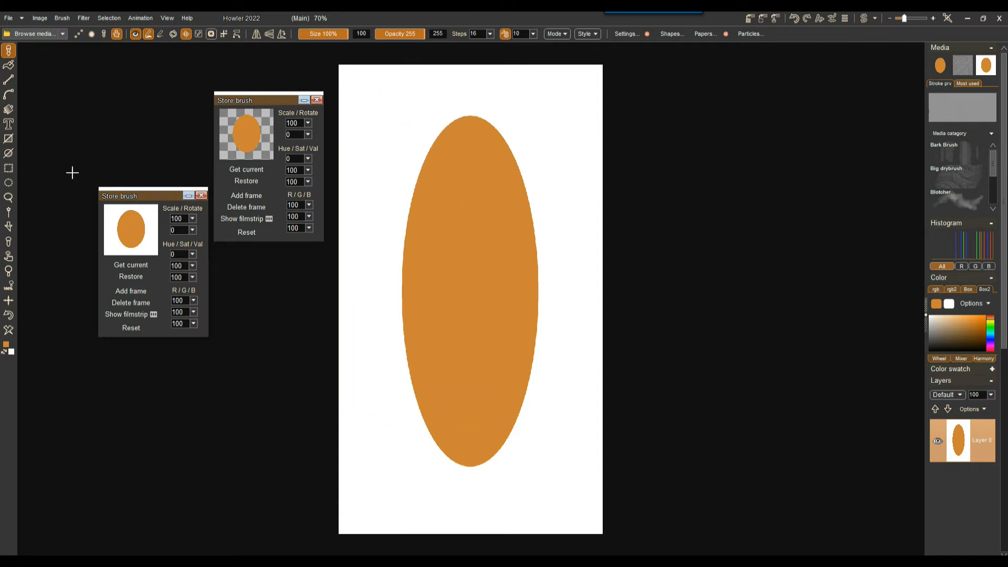
pyautogui.click(79, 34)
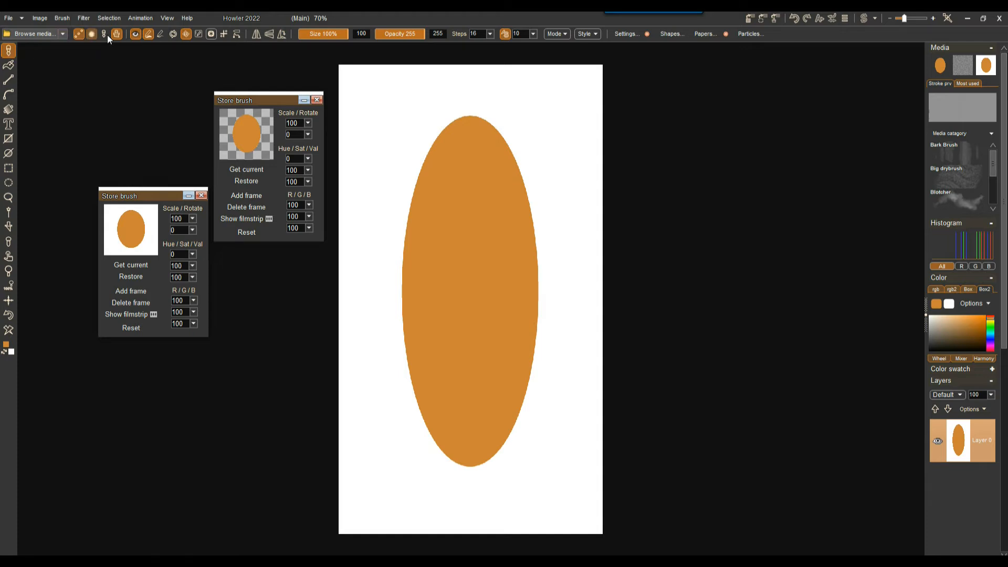
pyautogui.click(418, 250)
pyautogui.scroll(5, 567, 284)
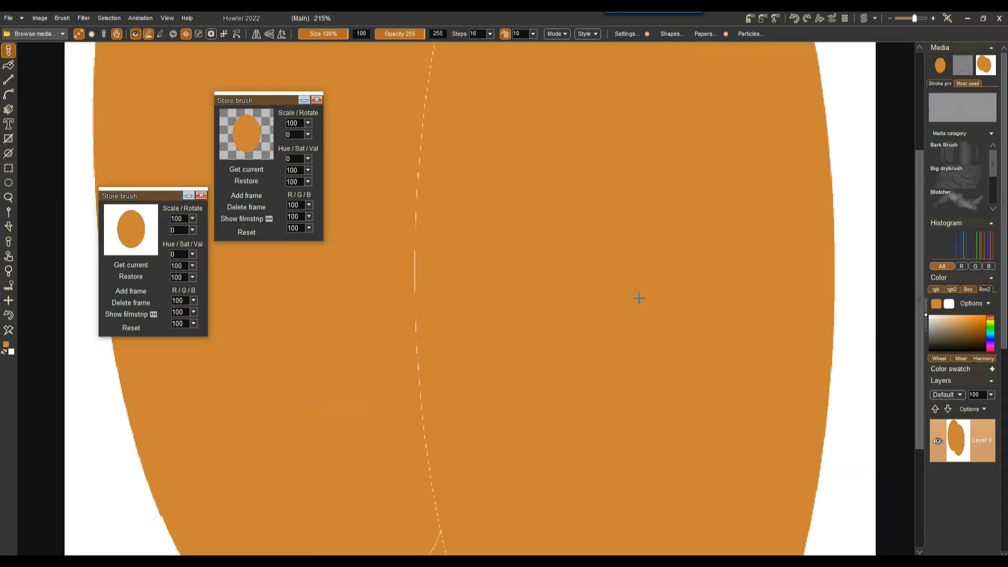
# Step: Examine up close the seam where the stamped ellipse overlaps the original orange ellipse
pyautogui.scroll(4, 805, 281)
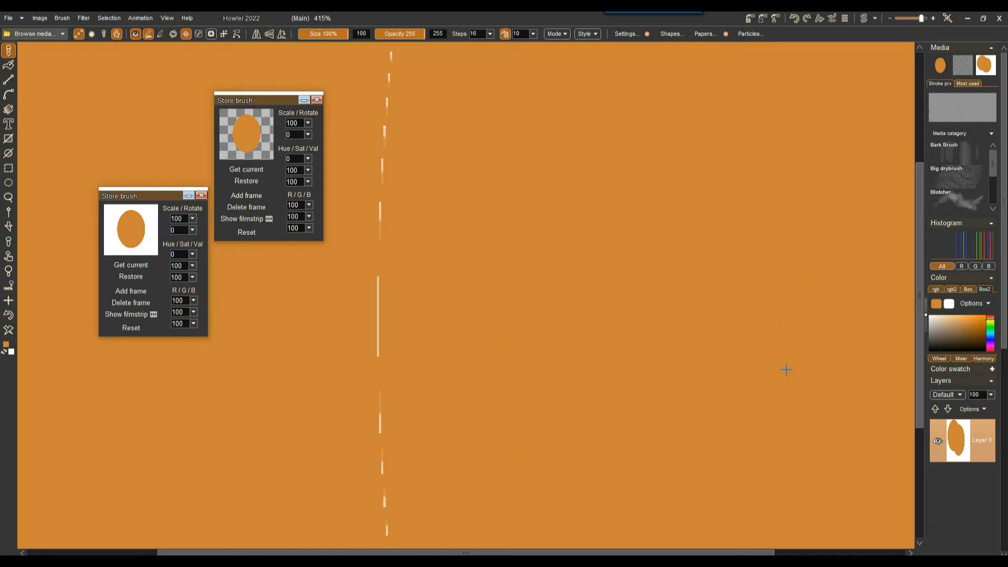
pyautogui.scroll(-2, 785, 370)
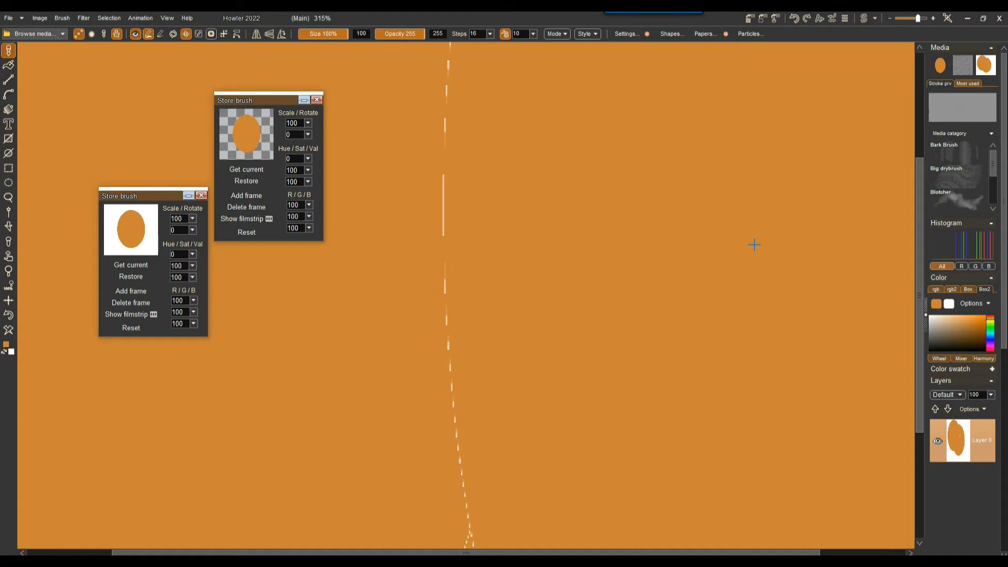
pyautogui.scroll(-4, 754, 245)
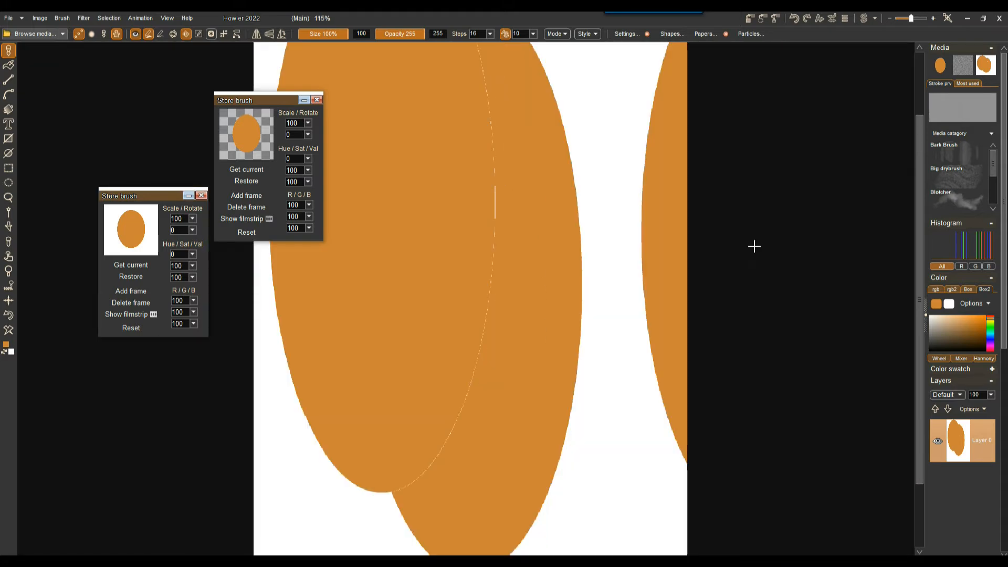
pyautogui.scroll(-2, 597, 257)
pyautogui.hotkey('ctrl', 'z')
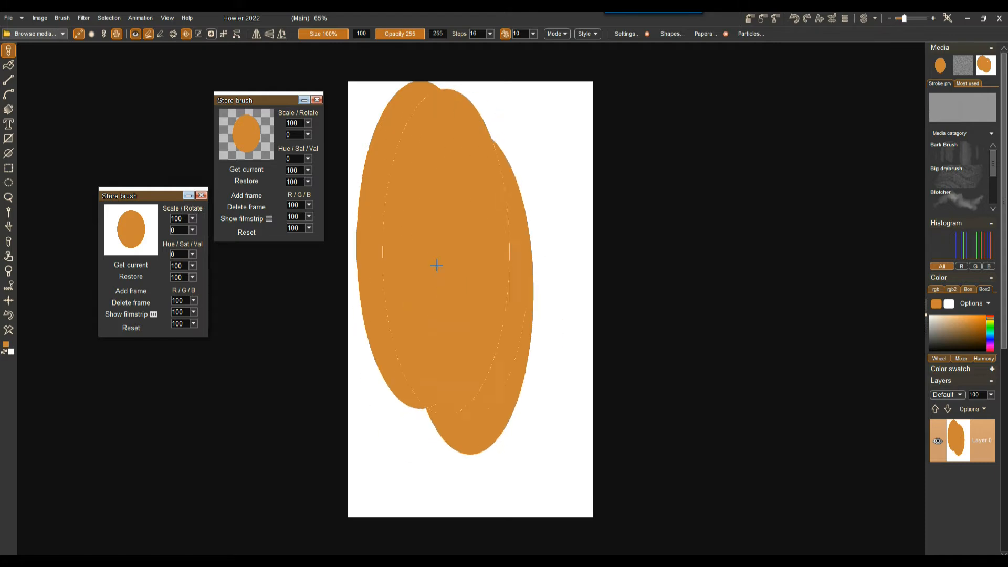
# Step: Apply Premultiply correction to the ellipse brush with White as the background color
pyautogui.click(60, 17)
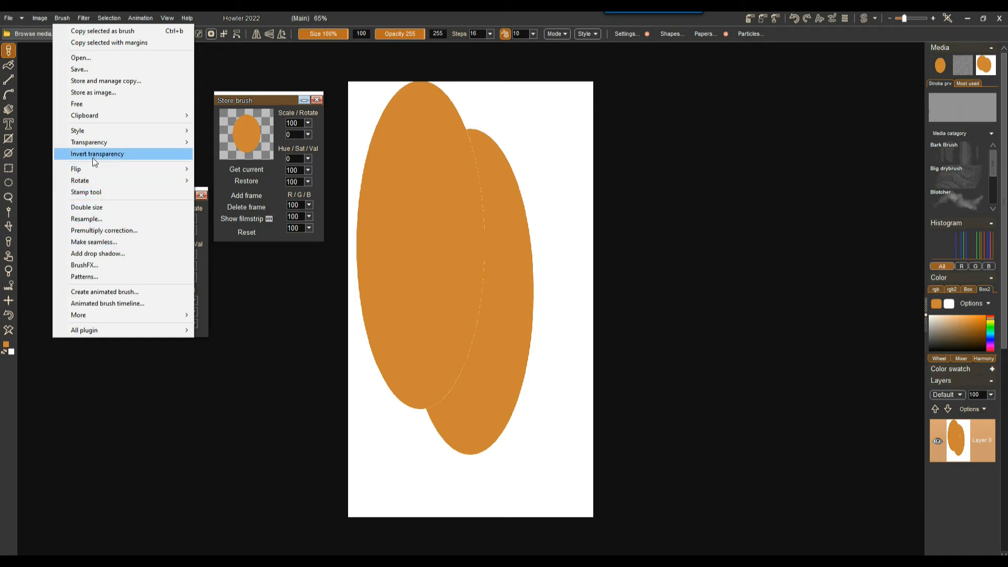
pyautogui.click(102, 231)
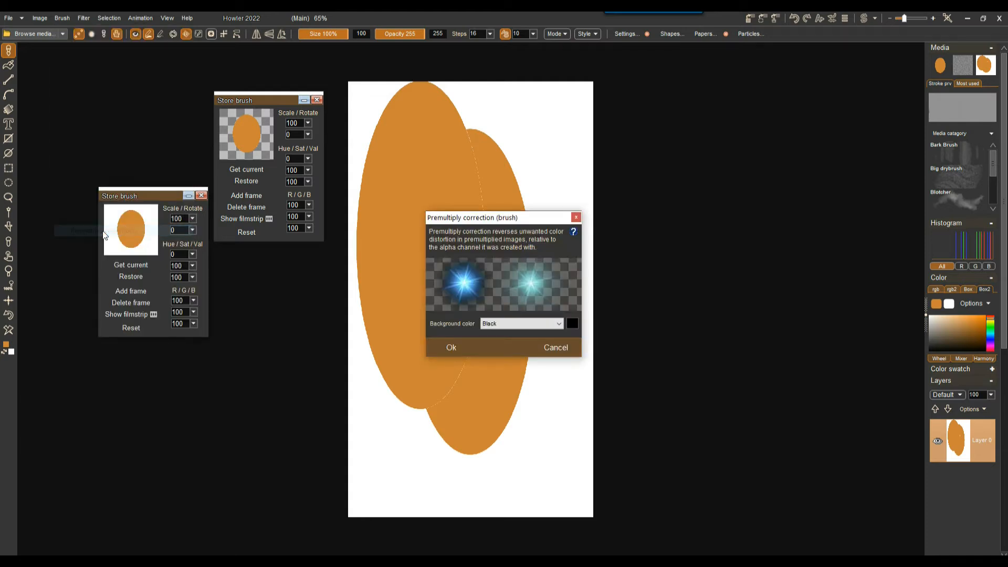
pyautogui.click(559, 323)
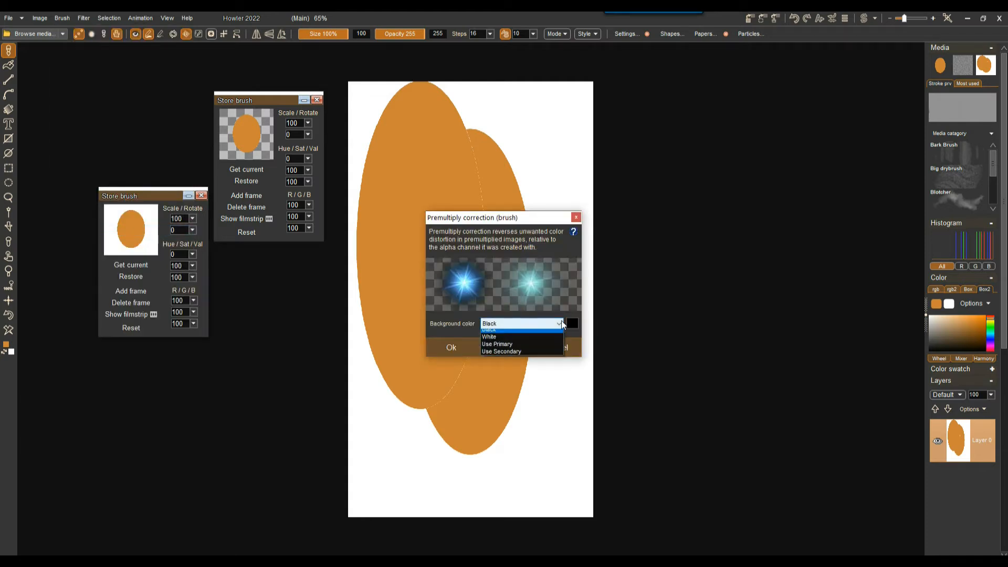
pyautogui.click(520, 341)
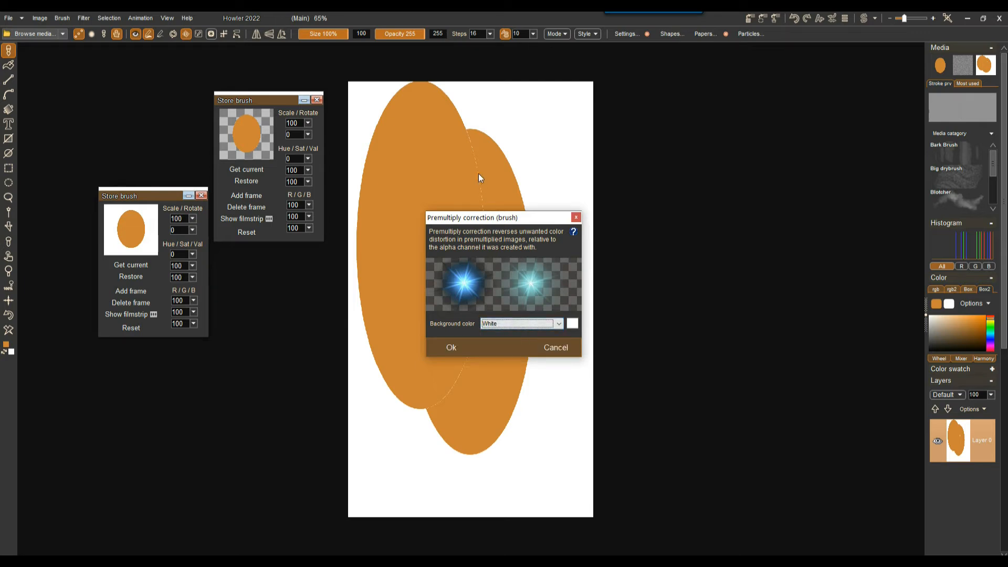
pyautogui.click(457, 353)
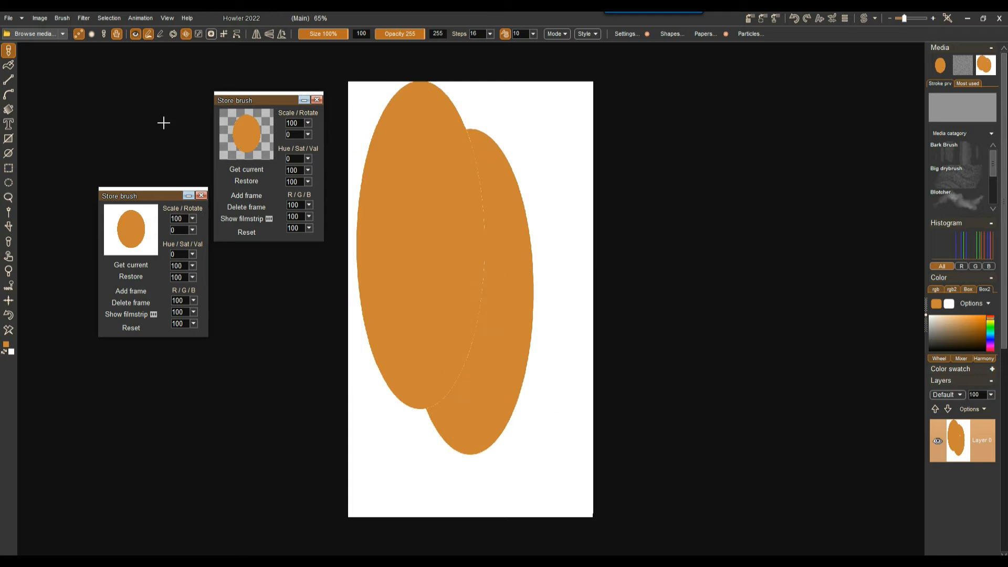
pyautogui.click(63, 18)
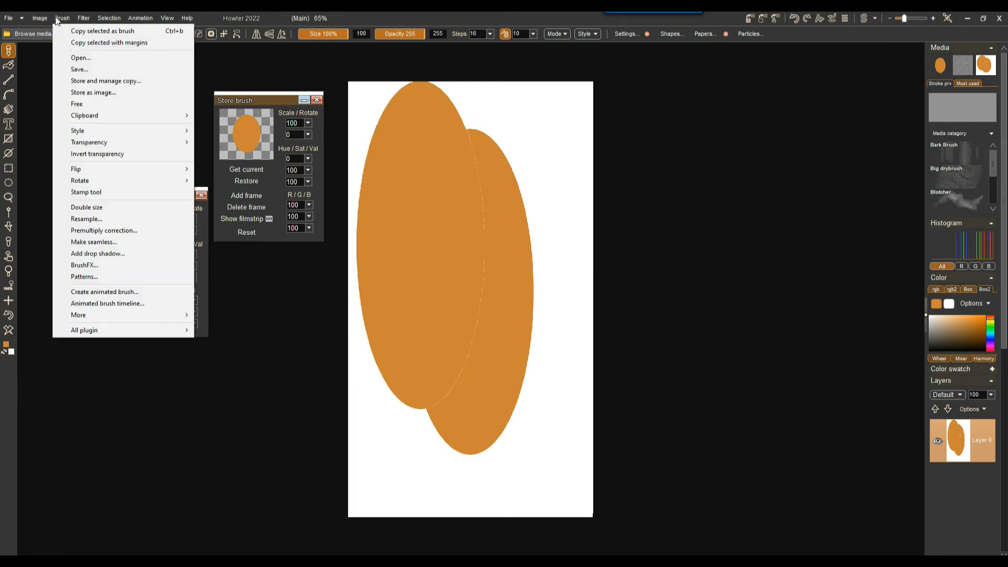
pyautogui.click(112, 224)
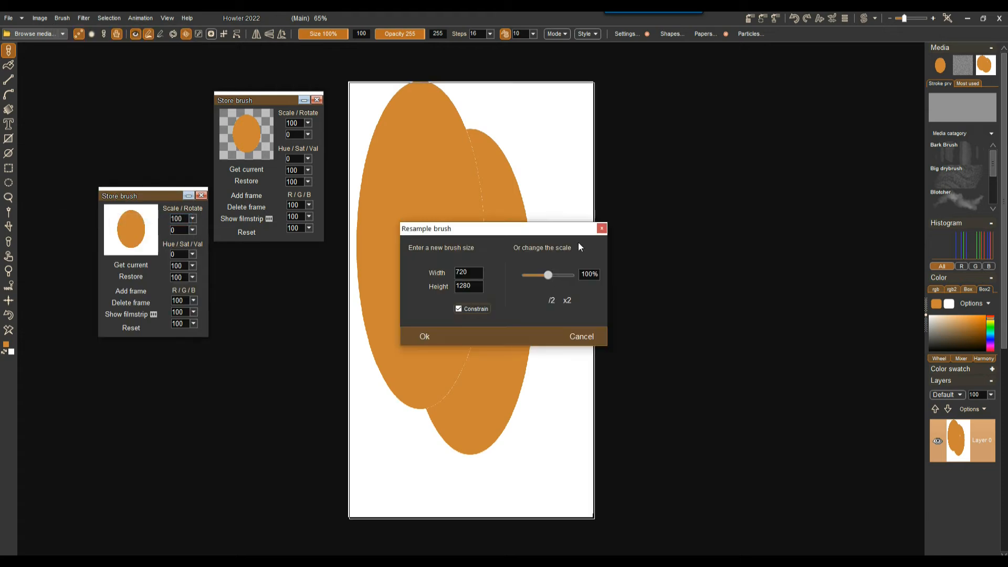
pyautogui.click(602, 229)
# Step: Run Premultiply correction on the brush a second time, keeping the White background color
pyautogui.click(63, 19)
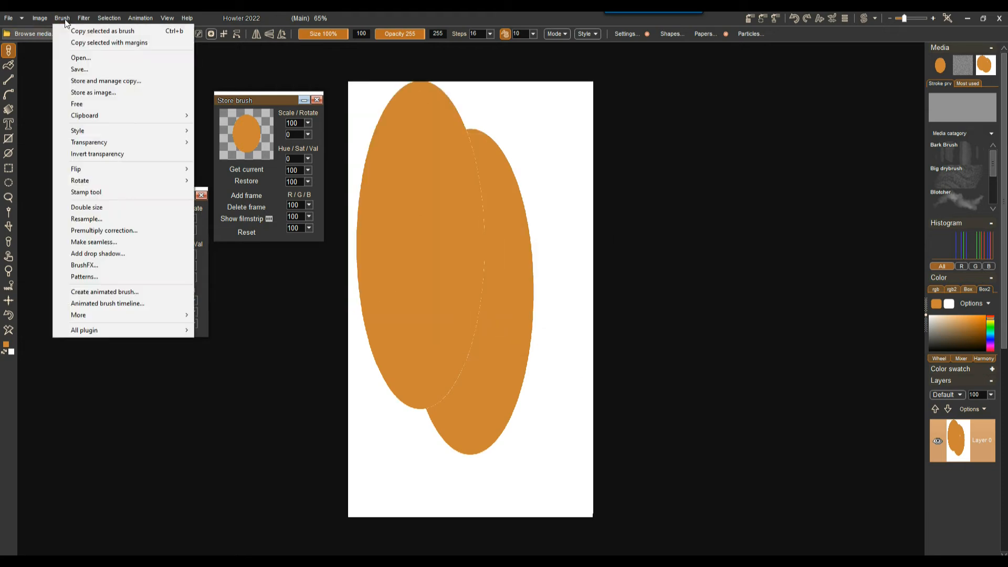
pyautogui.click(107, 231)
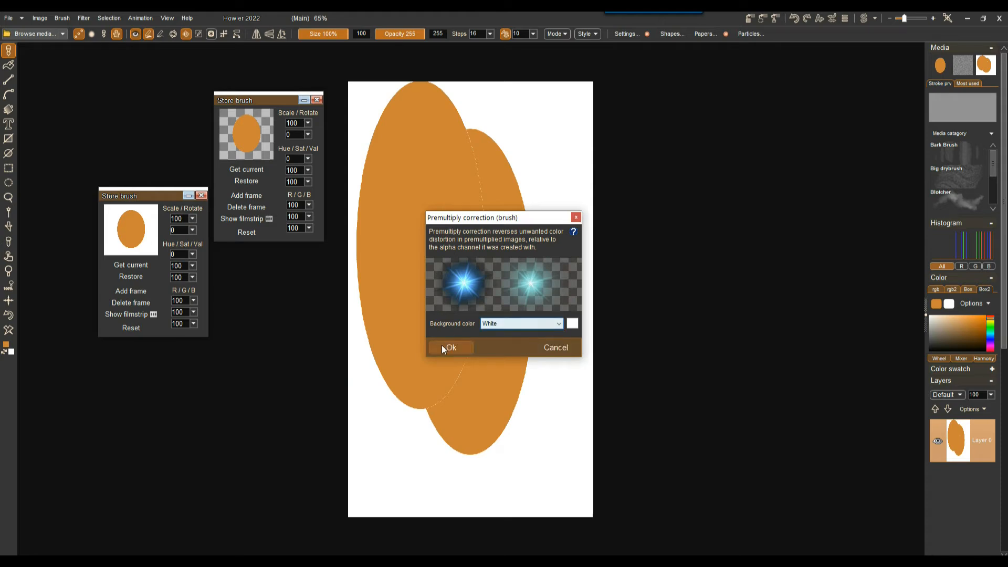
pyautogui.click(458, 349)
pyautogui.moveTo(443, 261)
pyautogui.mouseDown()
pyautogui.moveTo(439, 353)
pyautogui.moveTo(458, 353)
pyautogui.mouseUp()
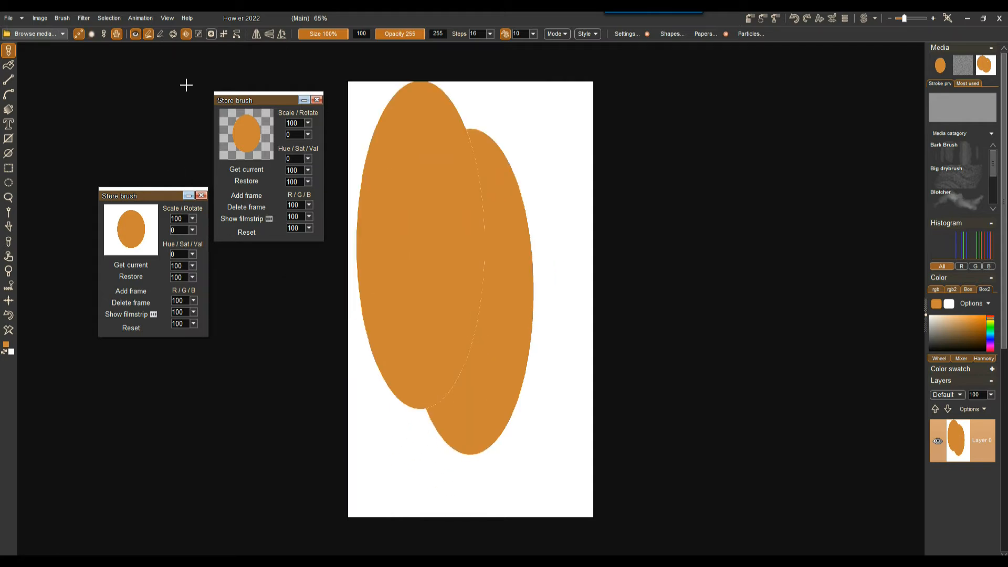
# Step: Grow the brush's transparency key to test it, and shrink the key to tighten it around the ellipse's edge
pyautogui.click(61, 18)
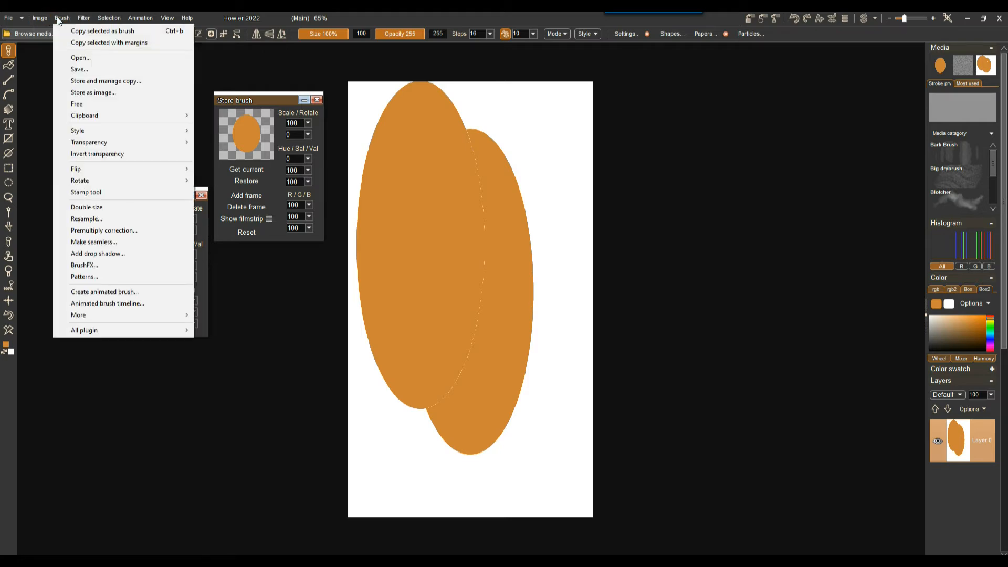
pyautogui.moveTo(103, 140)
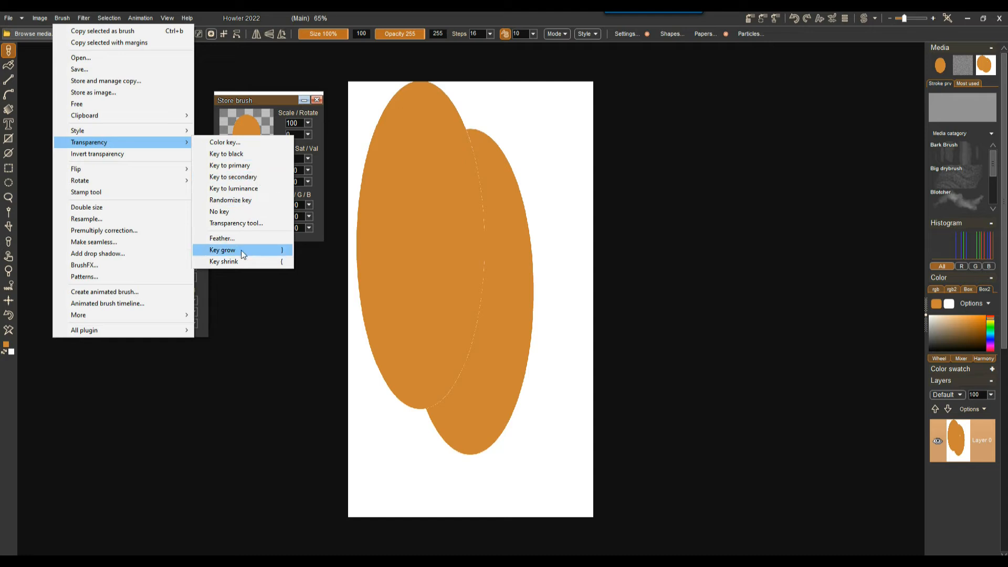
pyautogui.click(287, 254)
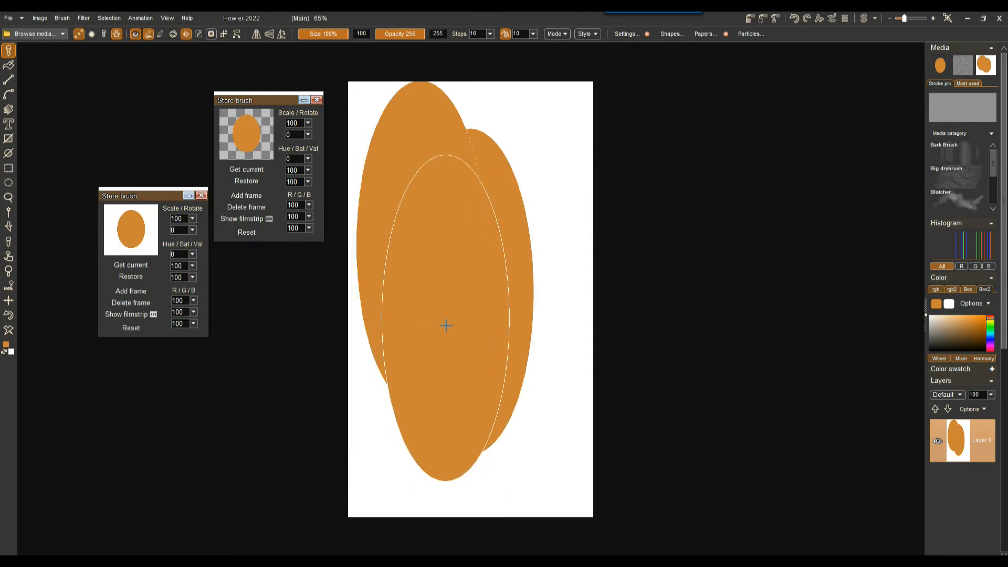
pyautogui.press('o')
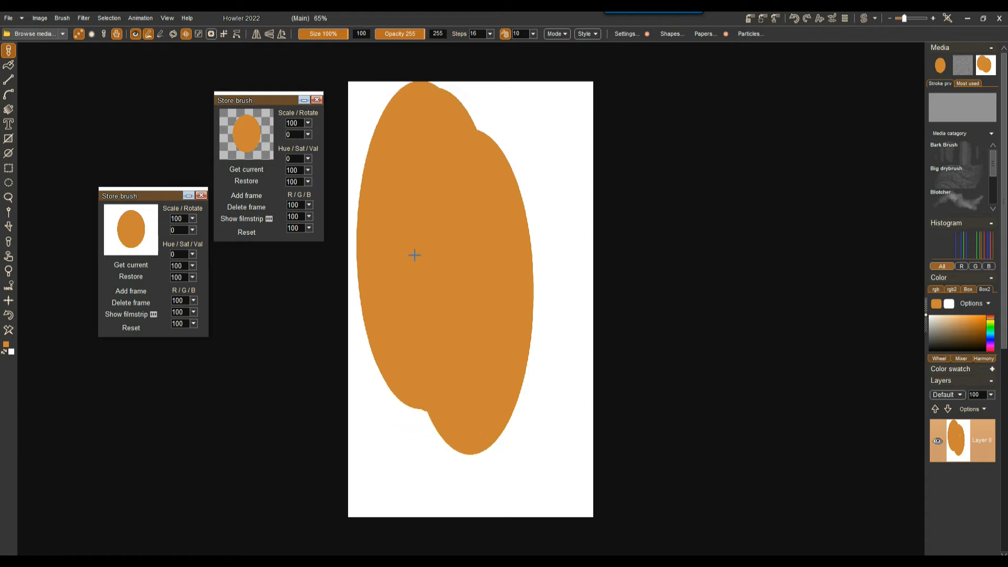
# Step: Clear the canvas and stamp the tightened ellipse brush all over it until the whole image is solid orange
pyautogui.click(9, 329)
pyautogui.click(422, 243)
pyautogui.click(407, 402)
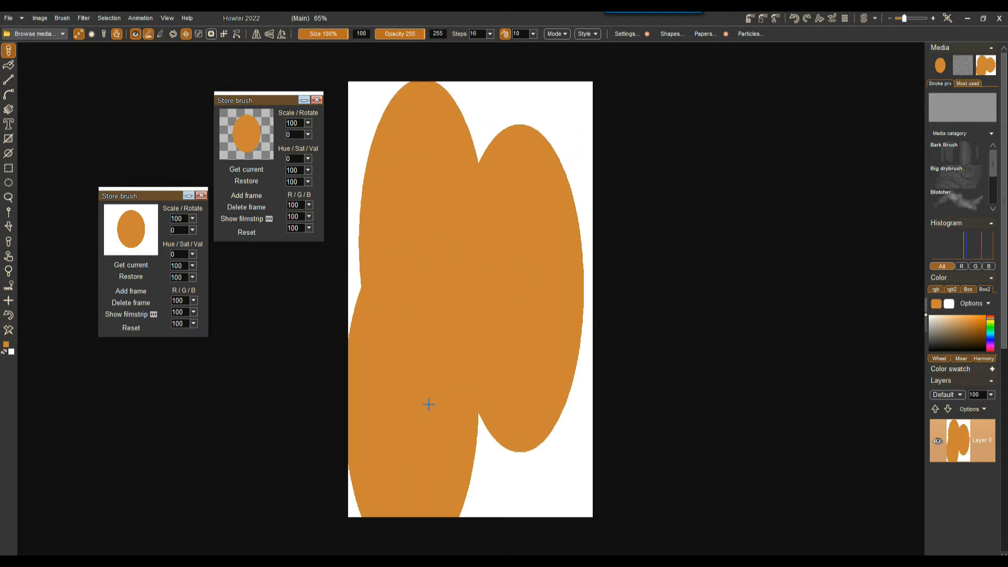
pyautogui.click(531, 381)
pyautogui.click(521, 219)
pyautogui.moveTo(521, 233)
pyautogui.mouseDown()
pyautogui.moveTo(432, 216)
pyautogui.moveTo(432, 378)
pyautogui.moveTo(567, 299)
pyautogui.moveTo(571, 281)
pyautogui.moveTo(515, 265)
pyautogui.mouseUp()
pyautogui.moveTo(456, 229); pyautogui.dragTo(366, 140)
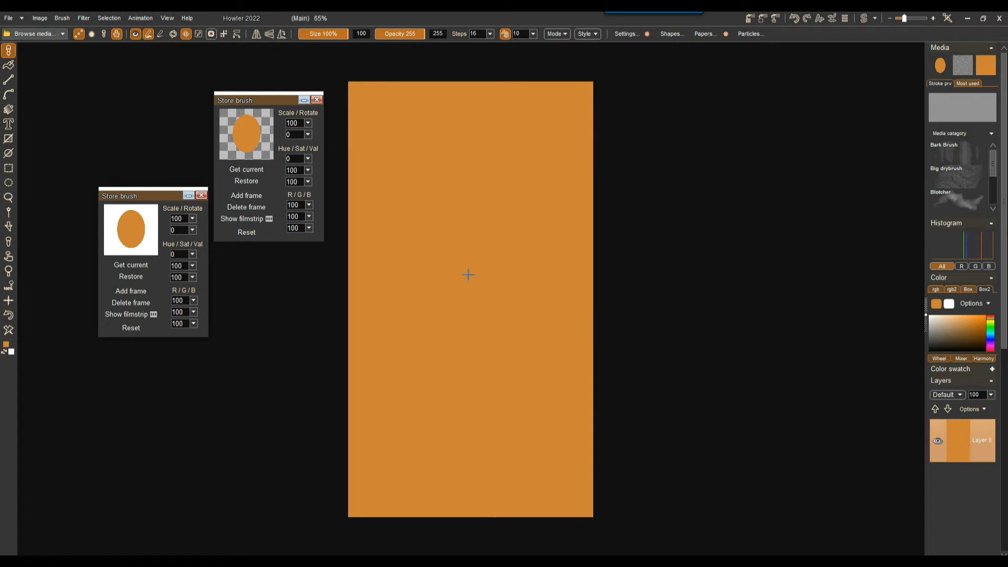
pyautogui.scroll(-3, 457, 271)
pyautogui.scroll(1, 455, 273)
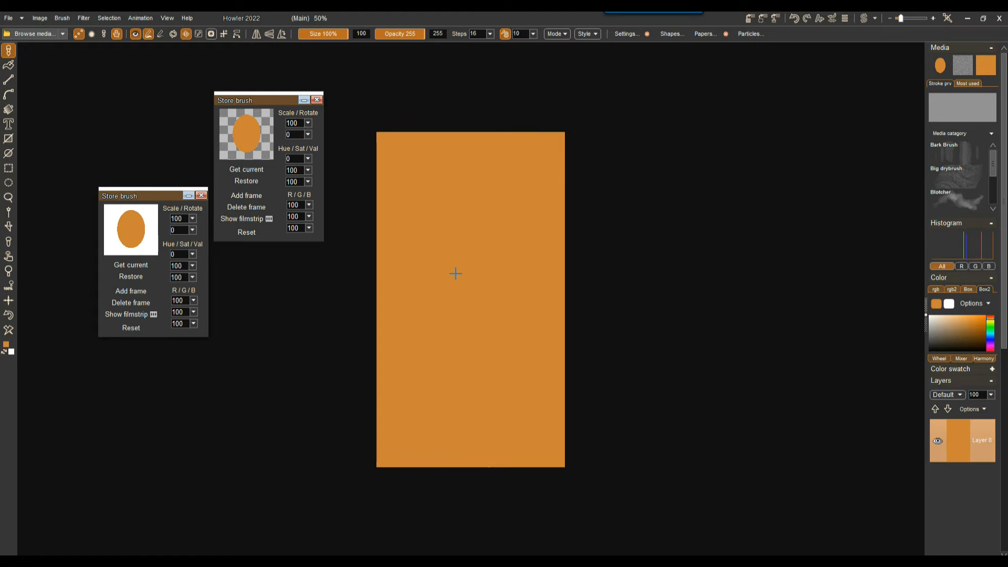
# Step: Make the stored transparent copy the current brush and stamp it once on the orange canvas
pyautogui.click(125, 228)
pyautogui.click(254, 129)
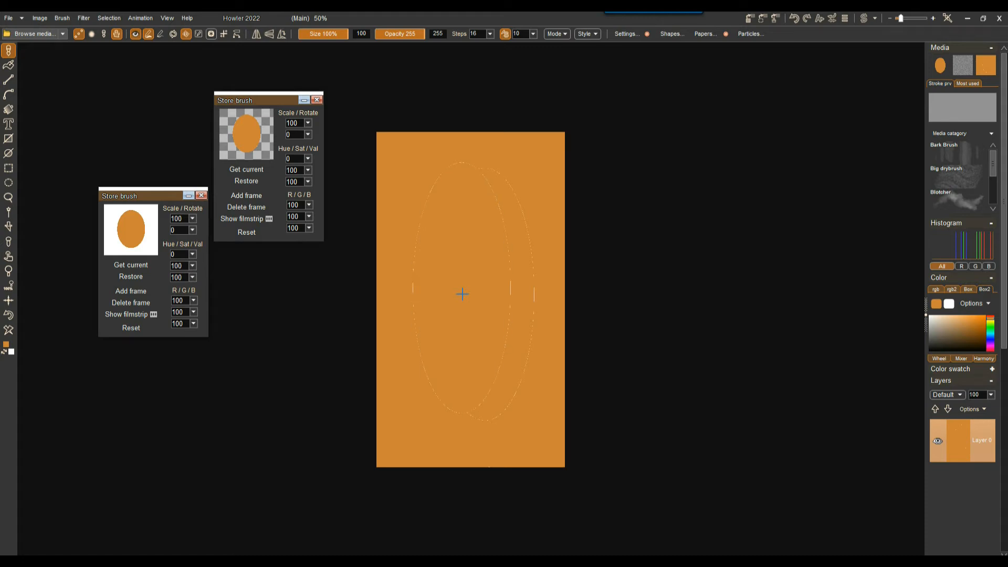
# Step: Grow the brush's transparency key repeatedly until a wide white band surrounds the ellipse
pyautogui.press('o')
pyautogui.press('o')
pyautogui.press('o')
pyautogui.press('o')
pyautogui.press('o')
pyautogui.press('o')
pyautogui.press('o')
pyautogui.press('o')
pyautogui.press('o')
pyautogui.press('o')
pyautogui.press('o')
pyautogui.press('o')
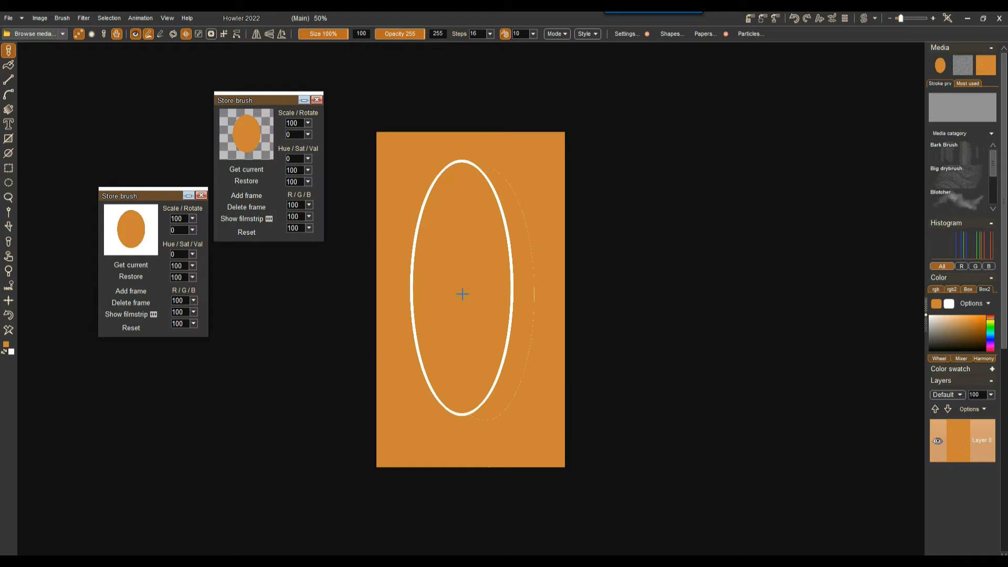
pyautogui.press('o')
pyautogui.press('o')
pyautogui.press('o')
pyautogui.press('o')
pyautogui.press('o')
pyautogui.press('o')
pyautogui.press('o')
pyautogui.press('o')
pyautogui.press('o')
pyautogui.press('o')
pyautogui.press('o')
pyautogui.press('o')
pyautogui.press('o')
pyautogui.press('o')
pyautogui.press('o')
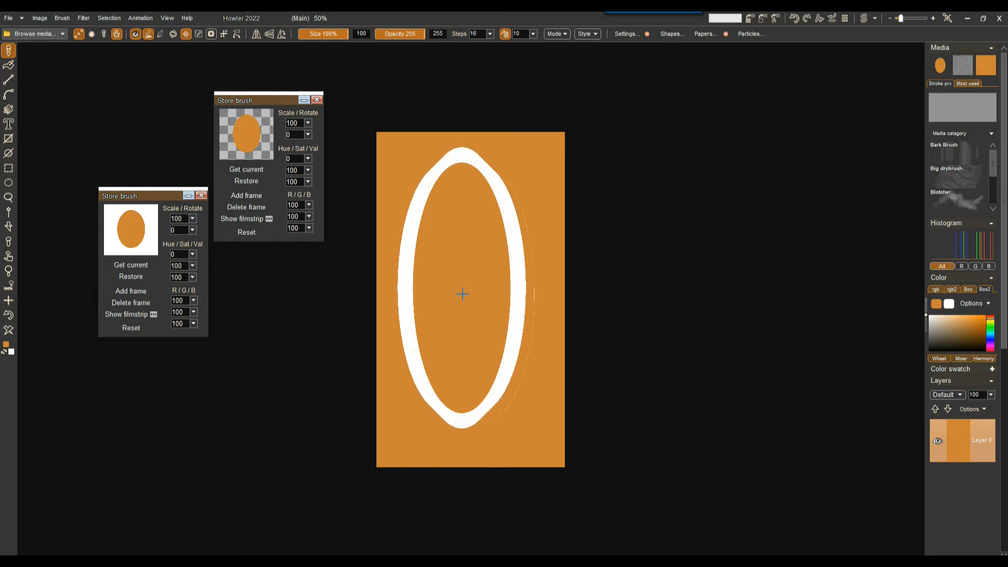
# Step: Shrink the brush's transparency key repeatedly until the white band around the ellipse is gone
pyautogui.hotkey('shift', 'o')
pyautogui.hotkey('shift', 'o')
pyautogui.hotkey('shift', 'o')
pyautogui.hotkey('shift', 'o')
pyautogui.hotkey('shift', 'o')
pyautogui.hotkey('shift', 'o')
pyautogui.hotkey('shift', 'o')
pyautogui.hotkey('shift', 'o')
pyautogui.hotkey('shift', 'o')
pyautogui.hotkey('shift', 'o')
pyautogui.hotkey('shift', 'o')
pyautogui.hotkey('shift', 'o')
pyautogui.hotkey('shift', 'o')
pyautogui.hotkey('shift', 'o')
pyautogui.hotkey('shift', 'o')
pyautogui.hotkey('shift', 'o')
pyautogui.hotkey('shift', 'o')
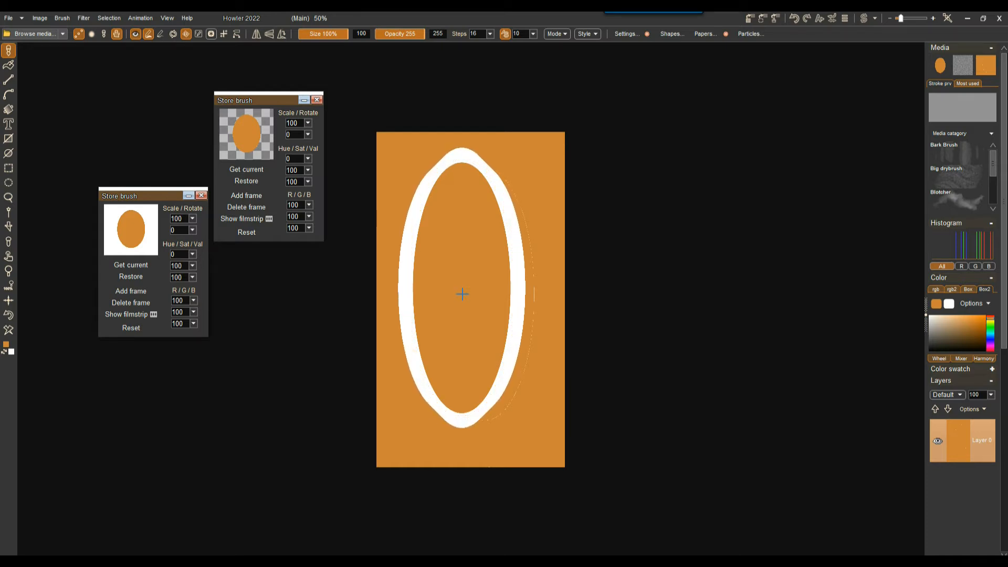
pyautogui.hotkey('shift', 'o')
pyautogui.hotkey('shift', 'o')
pyautogui.hotkey('shift', 'o')
pyautogui.hotkey('shift', 'o')
pyautogui.hotkey('shift', 'o')
pyautogui.hotkey('shift', 'o')
pyautogui.hotkey('shift', 'o')
pyautogui.hotkey('shift', 'o')
pyautogui.hotkey('shift', 'o')
pyautogui.hotkey('shift', 'o')
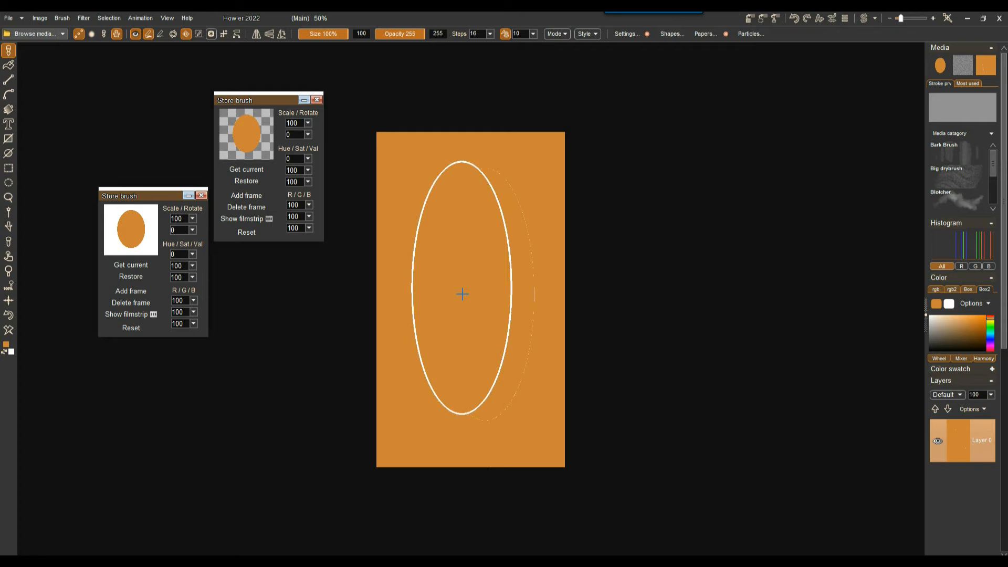
pyautogui.hotkey('shift', 'o')
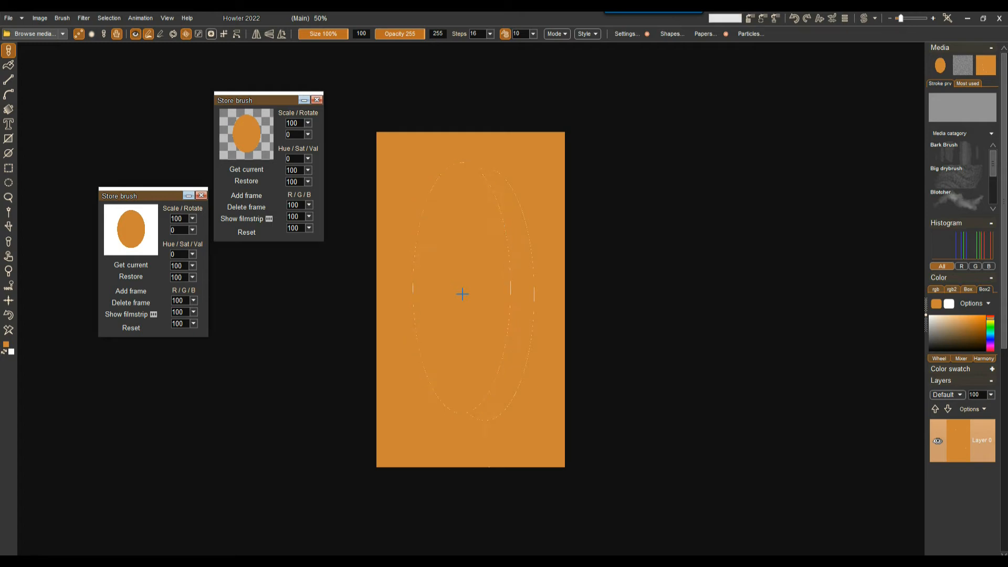
# Step: Store a third copy of the brush with its shrunken key and place it below the first transparent copy
pyautogui.click(62, 18)
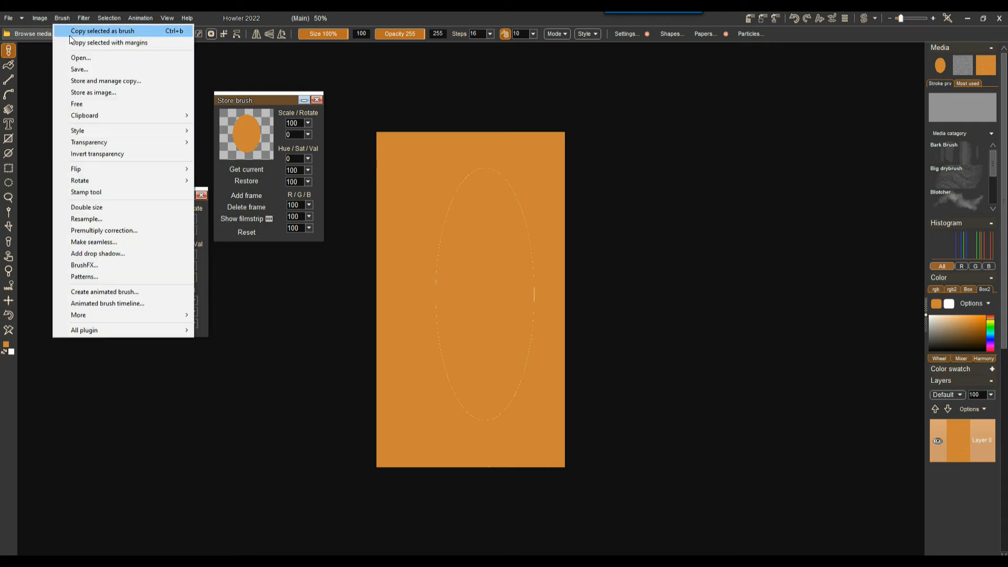
pyautogui.click(105, 80)
pyautogui.moveTo(138, 198)
pyautogui.mouseDown()
pyautogui.moveTo(195, 198)
pyautogui.moveTo(278, 280)
pyautogui.mouseUp()
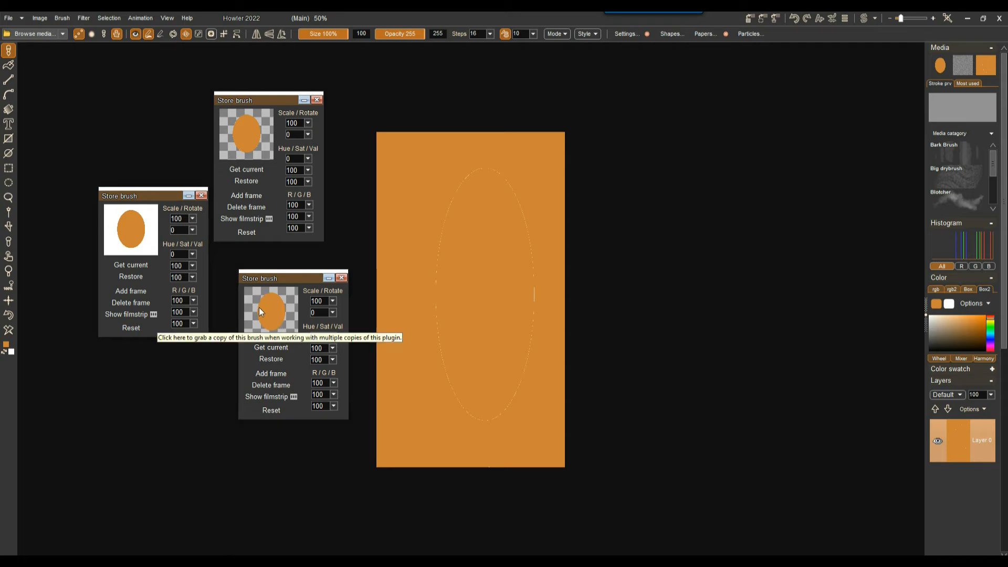
# Step: Cover the canvas with the stored white-background brush, and make the third stored copy the current brush
pyautogui.click(143, 216)
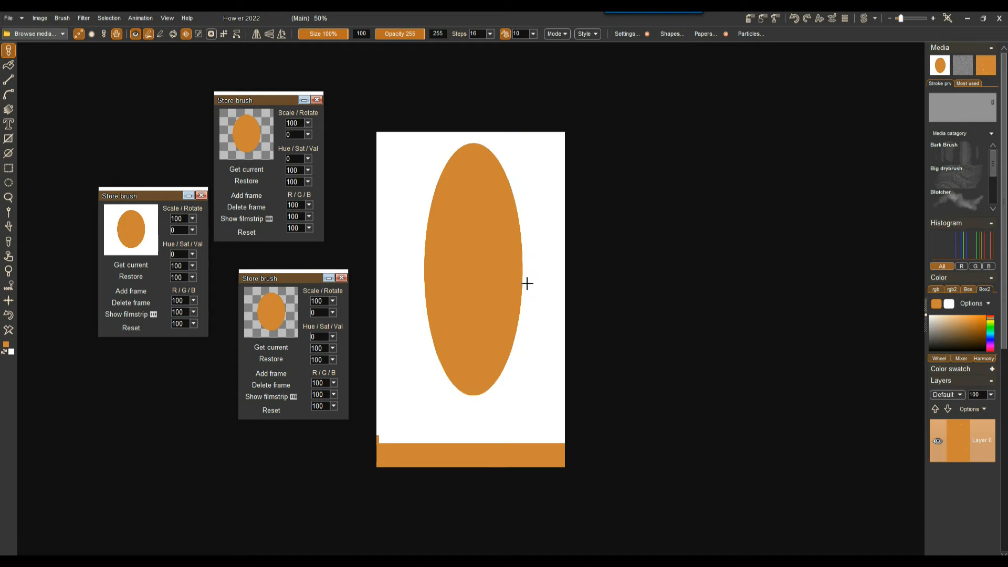
pyautogui.click(263, 303)
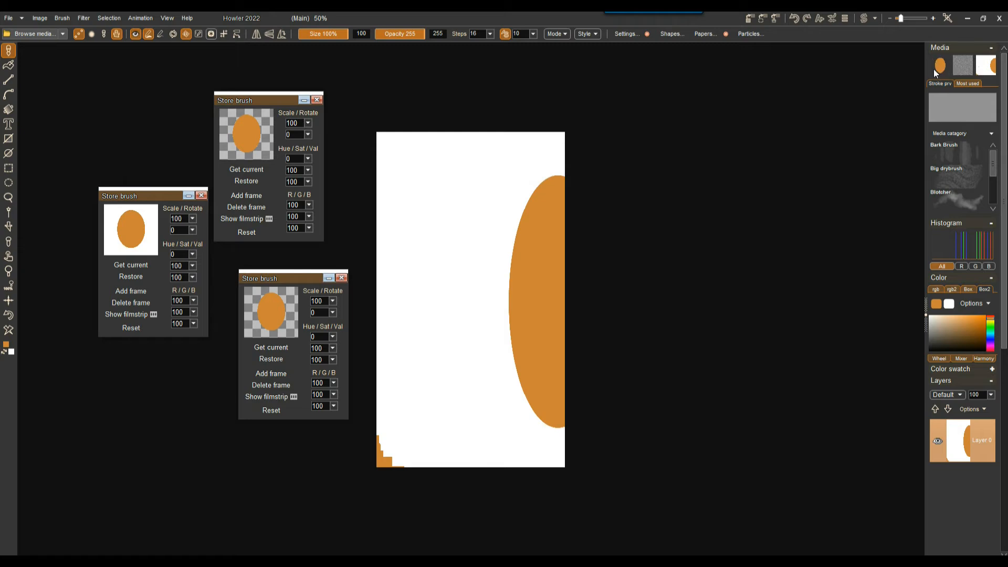
# Step: Open the brush settings, move them down beside the canvas, and show the custom brush style options
pyautogui.click(624, 34)
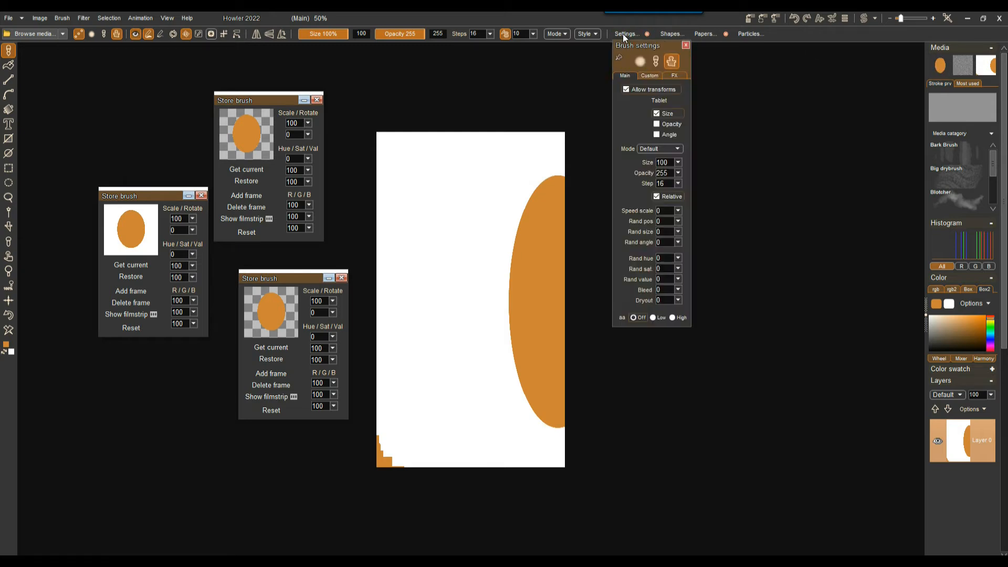
pyautogui.click(12, 50)
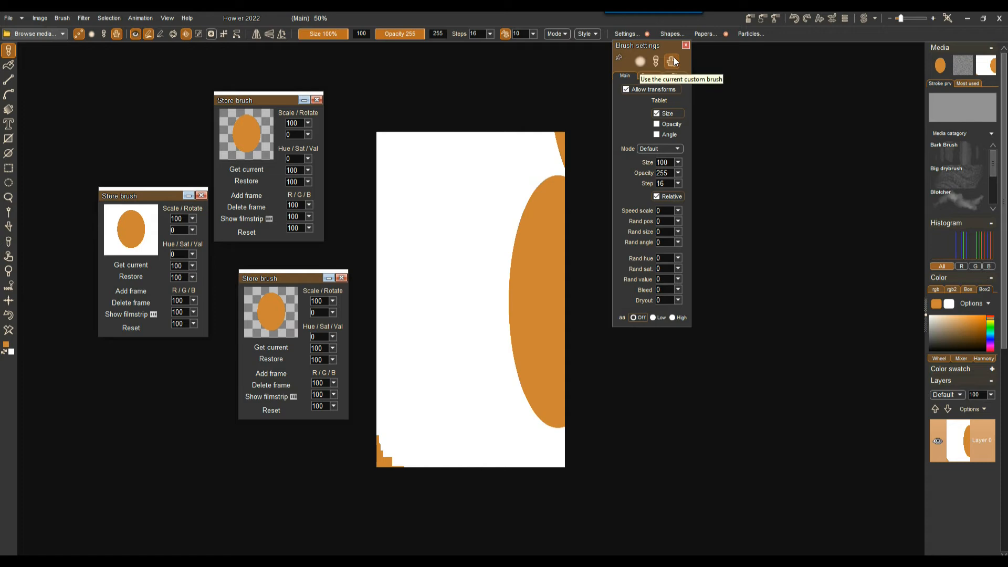
pyautogui.moveTo(649, 43); pyautogui.dragTo(644, 86)
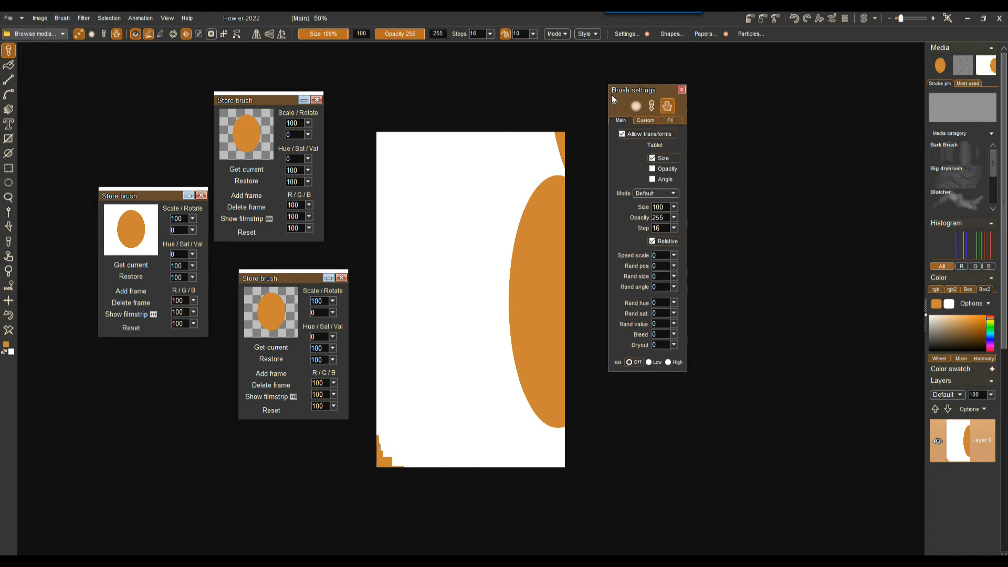
pyautogui.click(668, 105)
pyautogui.click(644, 120)
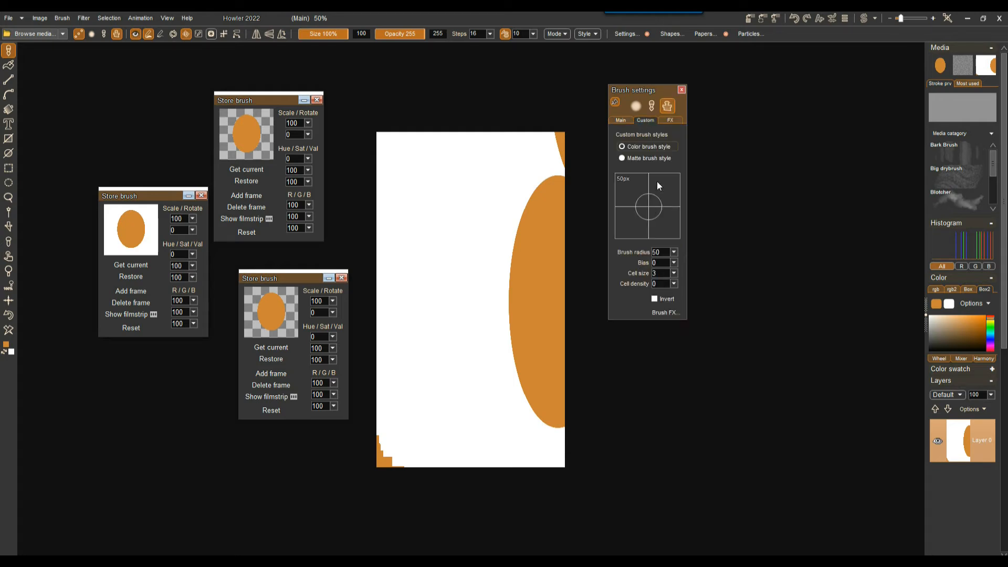
# Step: Examine the custom brush style options and the main brush settings
pyautogui.click(619, 120)
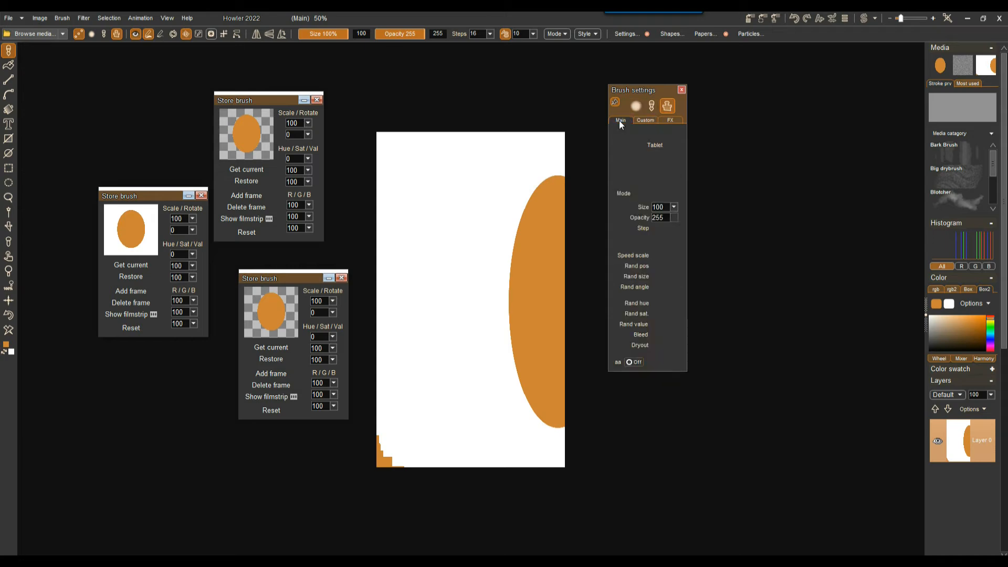
pyautogui.click(645, 120)
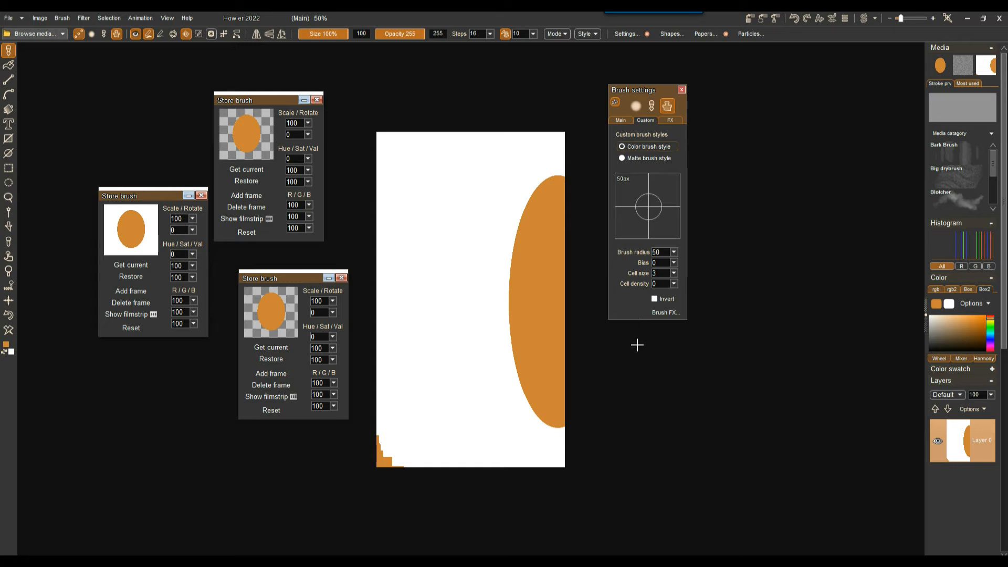
pyautogui.click(620, 121)
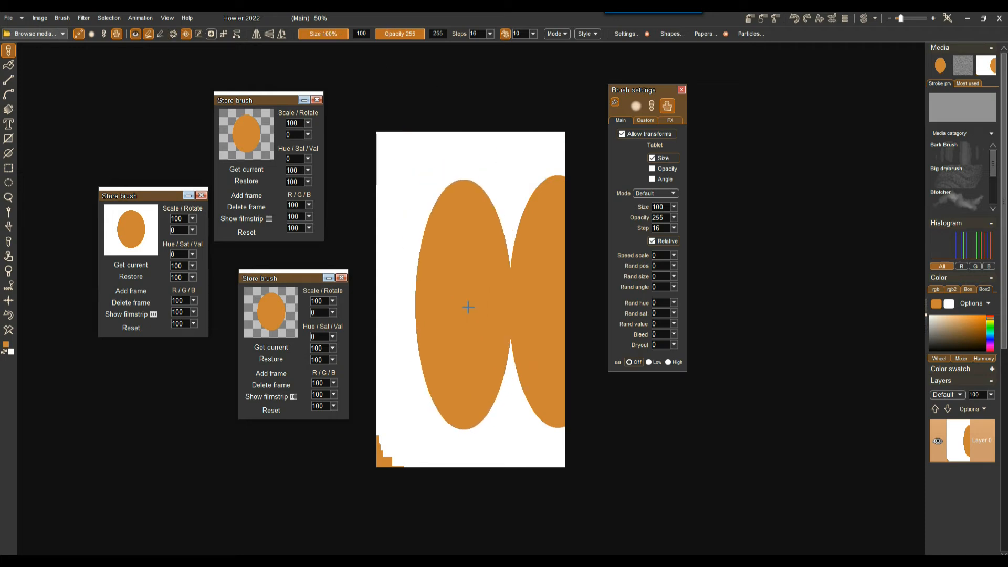
# Step: Start saving the brush and create and enter a folder named transparent-images inside the buttons folder
pyautogui.click(64, 19)
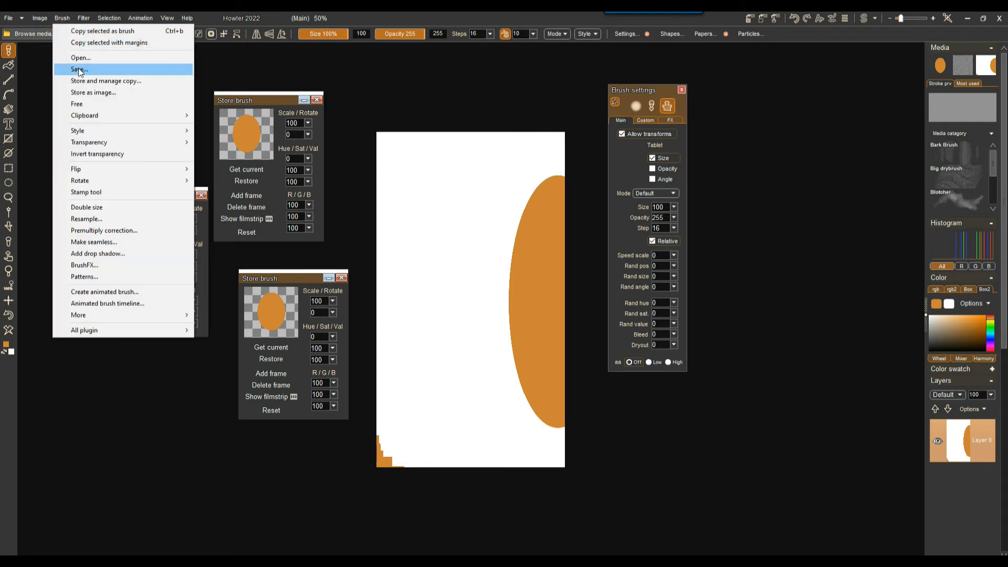
pyautogui.click(78, 68)
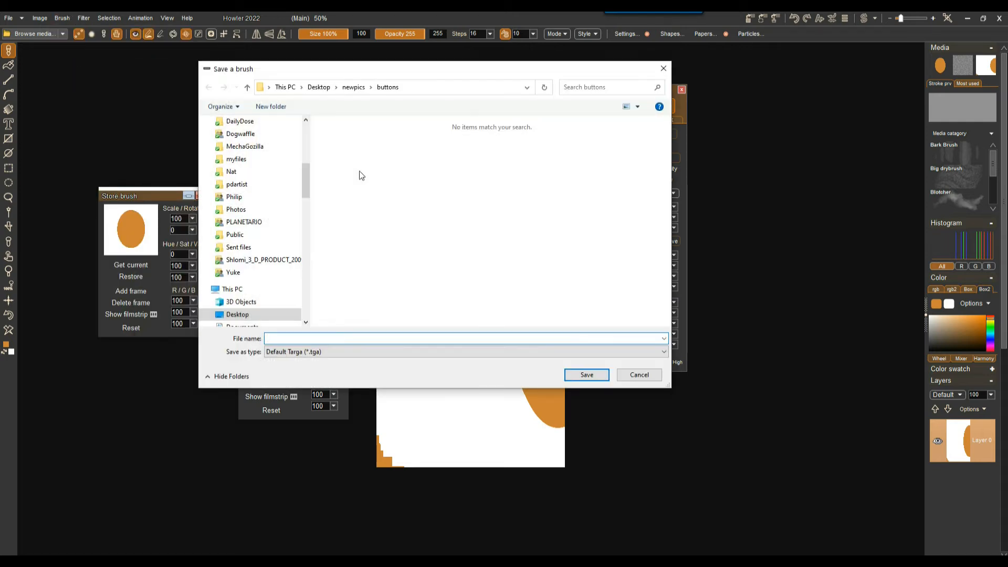
pyautogui.moveTo(310, 172); pyautogui.dragTo(227, 181)
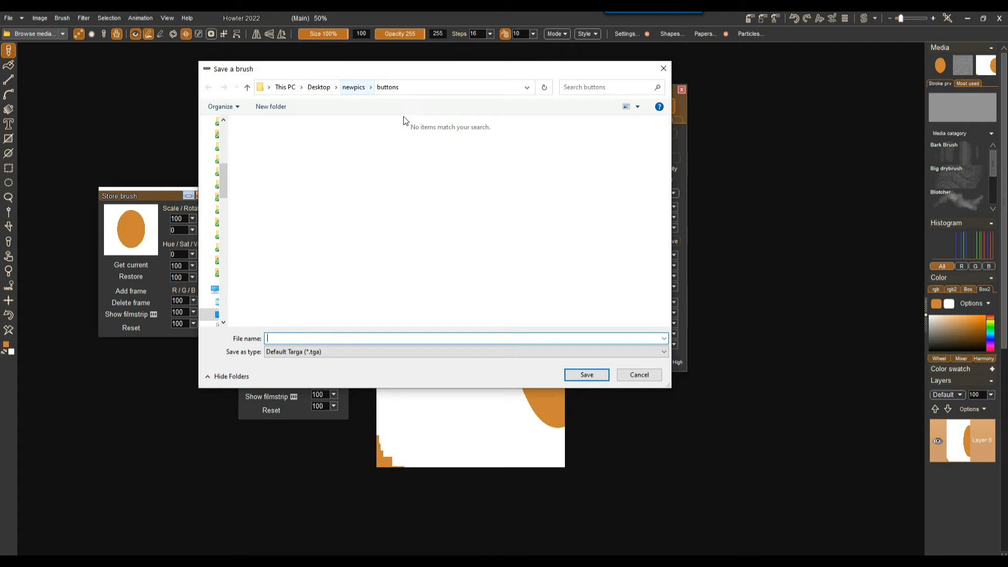
pyautogui.click(261, 108)
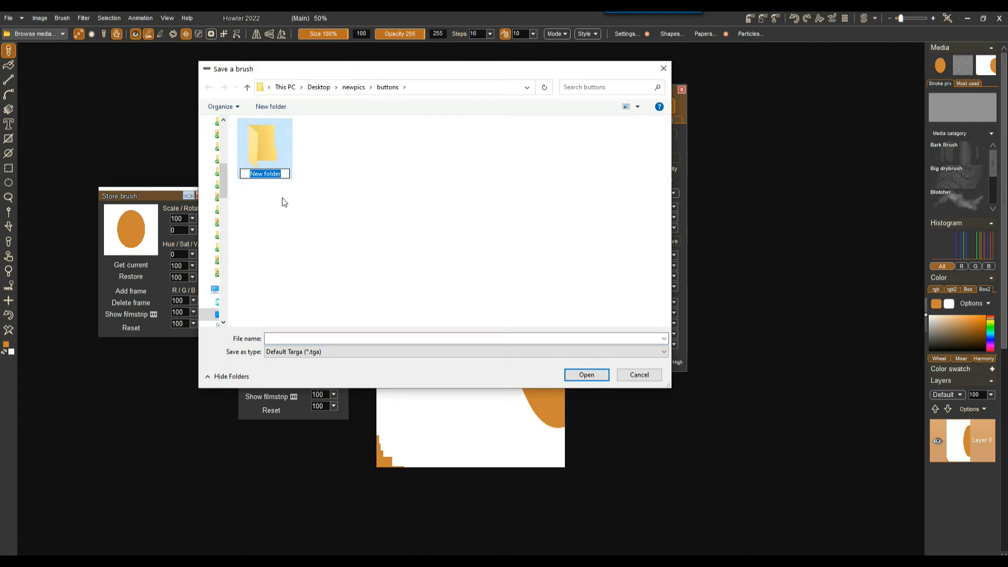
pyautogui.write('transparent-images')
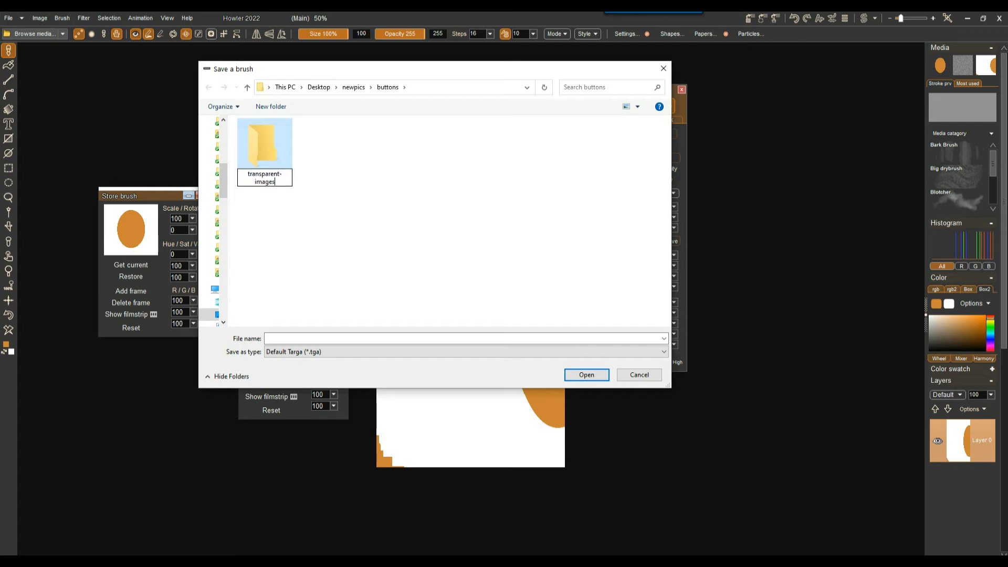
pyautogui.press('Return')
pyautogui.doubleClick(266, 134)
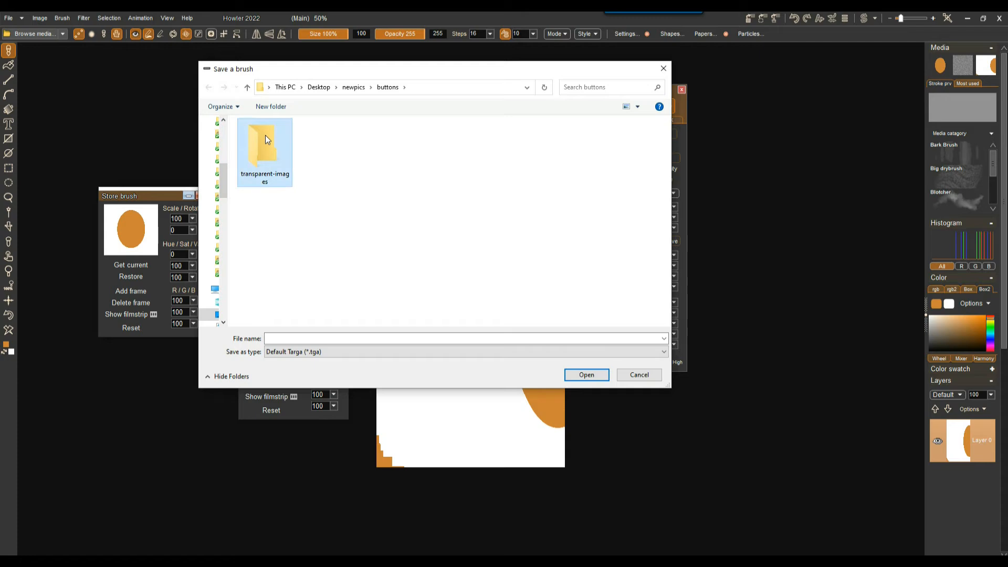
# Step: Examine the file types offered for saving the brush, trying Targa and going back to Default Targa (*.tga)
pyautogui.click(306, 352)
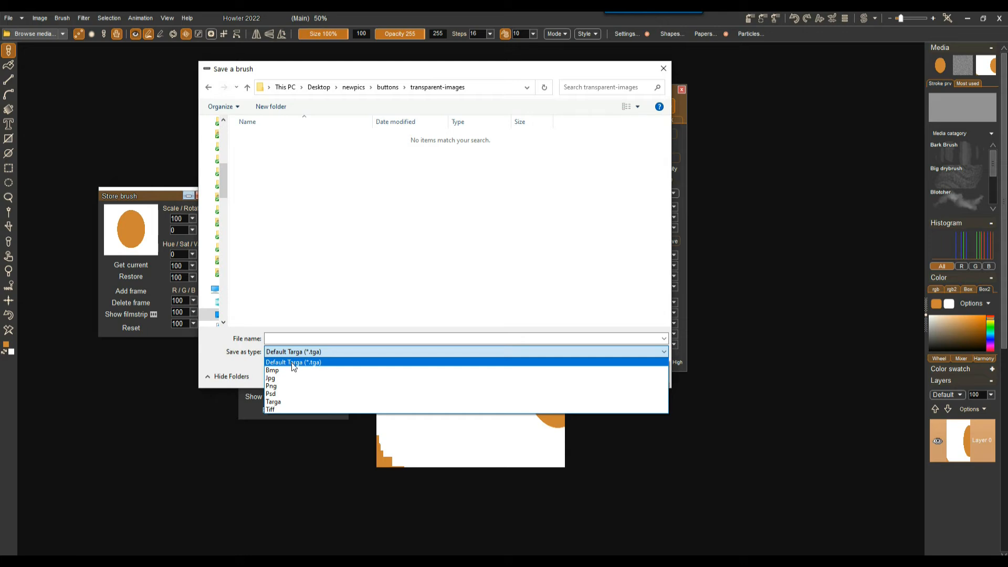
pyautogui.click(292, 364)
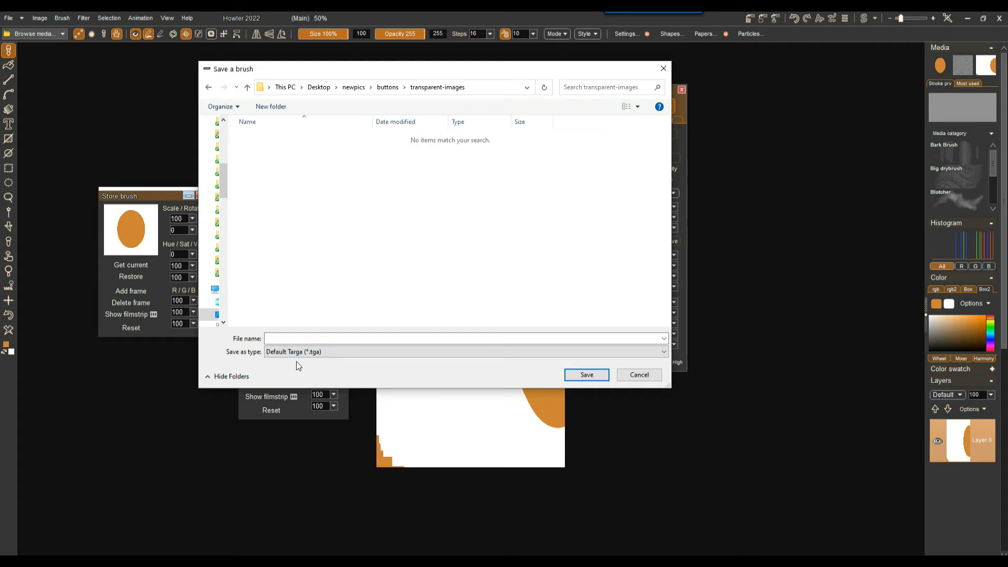
pyautogui.click(316, 353)
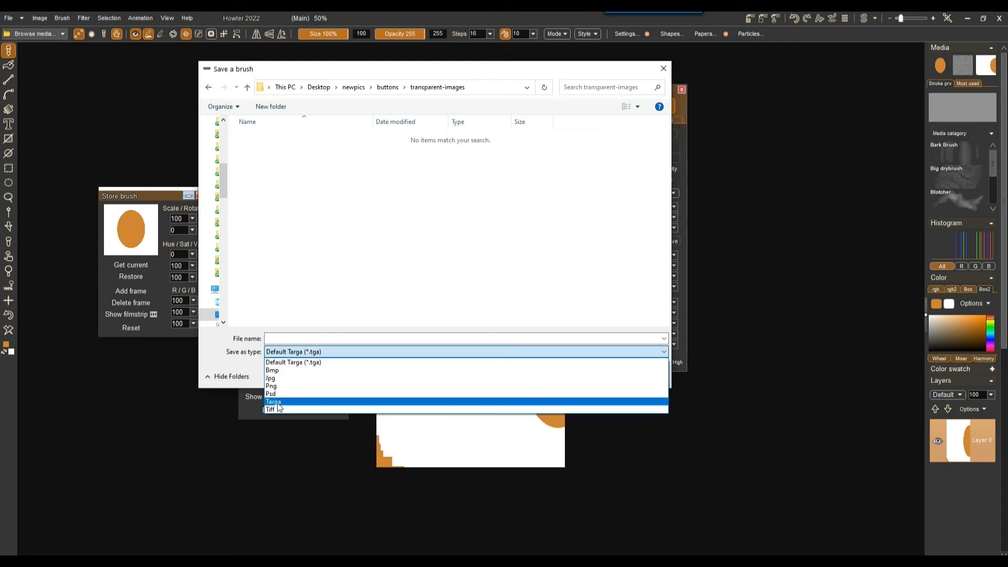
pyautogui.click(279, 402)
pyautogui.click(280, 352)
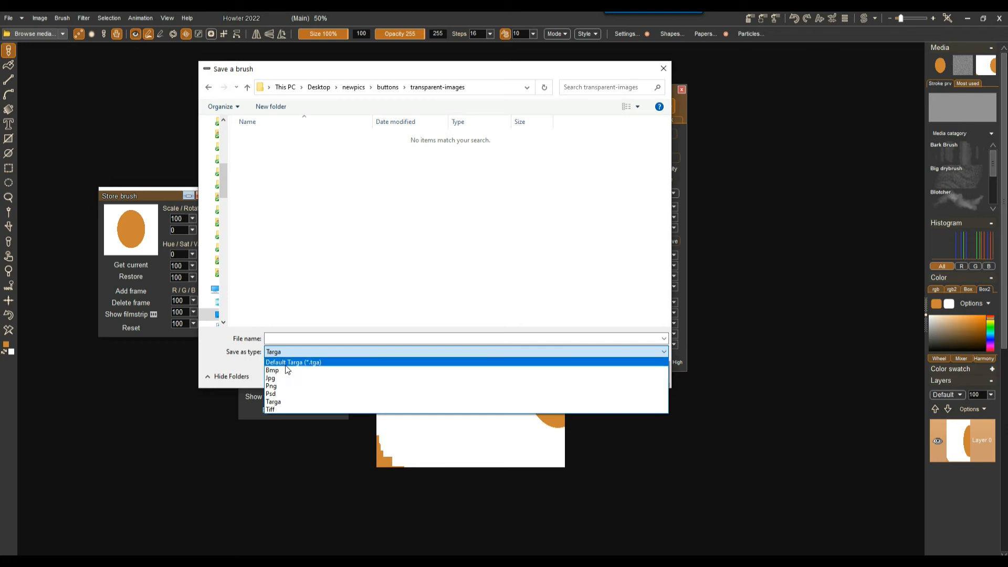
pyautogui.click(286, 364)
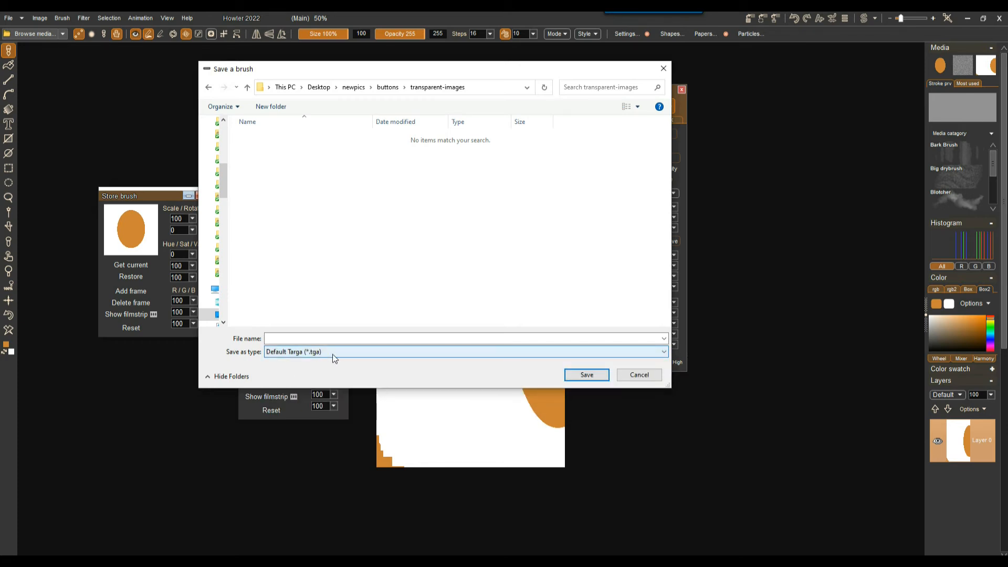
pyautogui.click(317, 354)
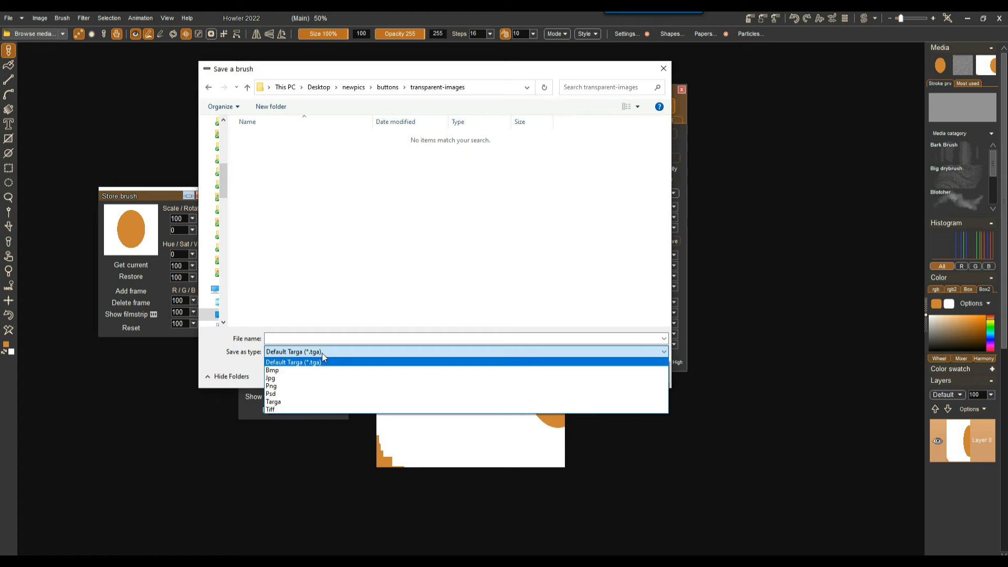
pyautogui.click(322, 363)
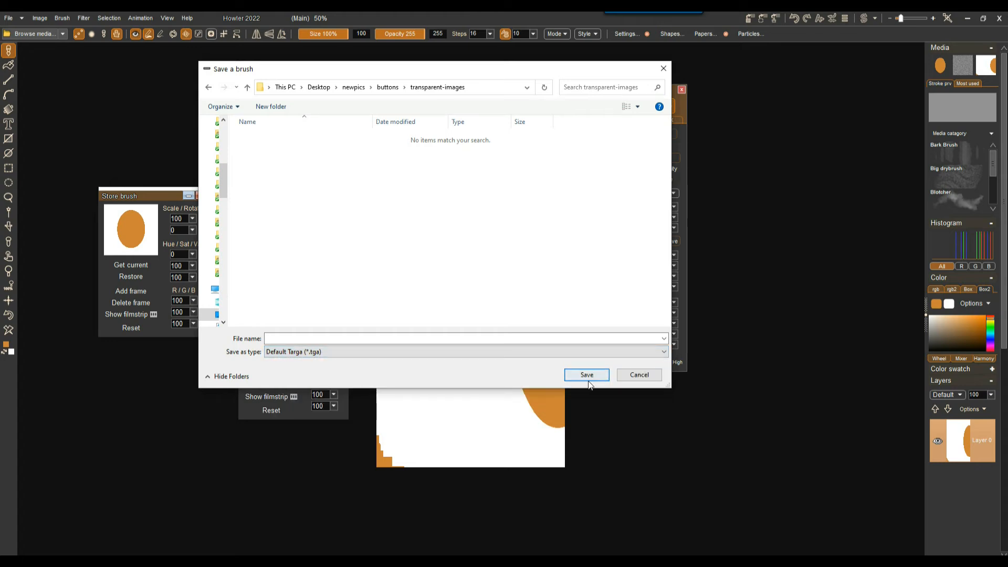
# Step: Save the brush in the transparent-images folder as qweqwe in the Default Targa format
pyautogui.click(356, 338)
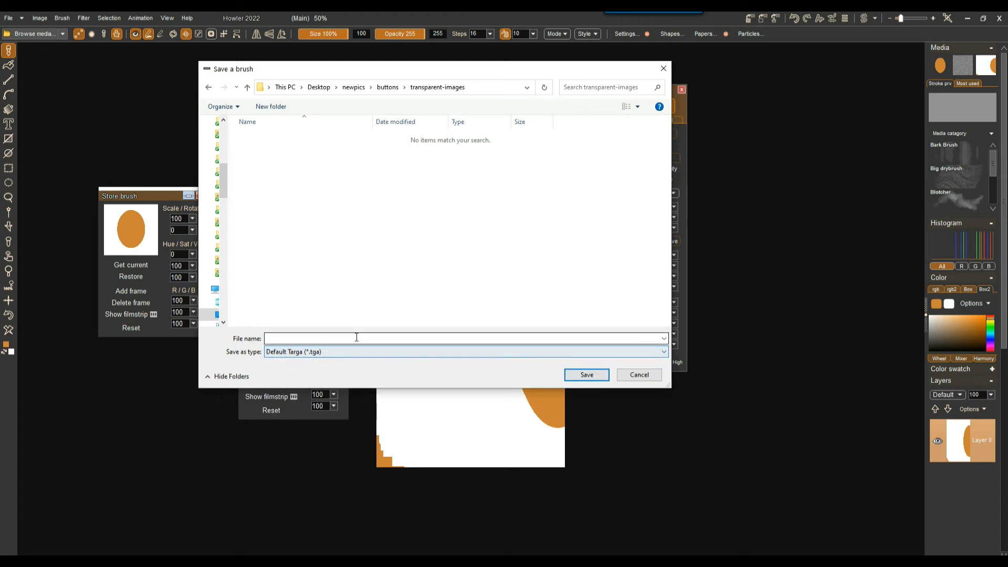
pyautogui.write('newoval')
pyautogui.click(579, 374)
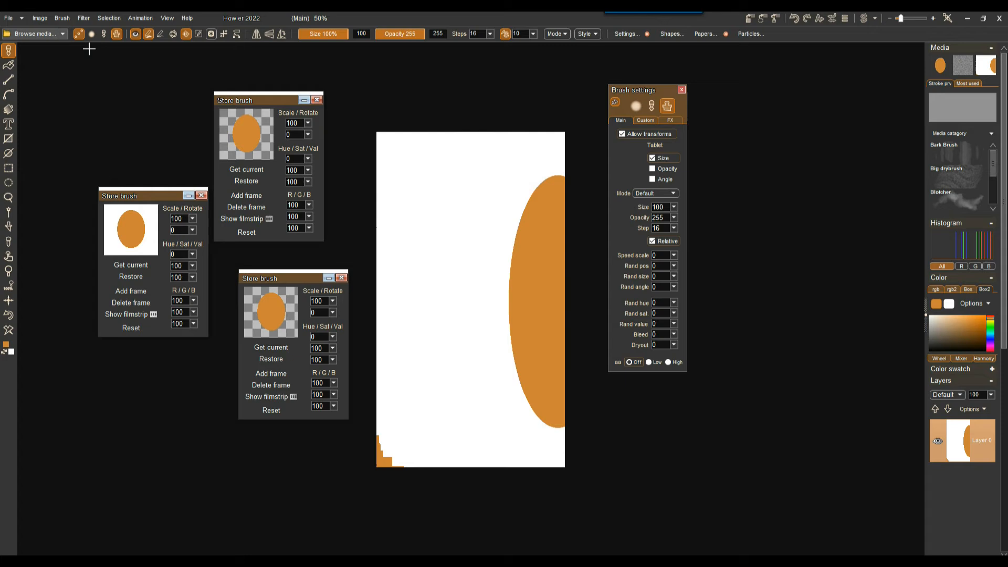
# Step: Save the brush again in the transparent-images folder under the name qweqwe, this time as Png
pyautogui.click(62, 18)
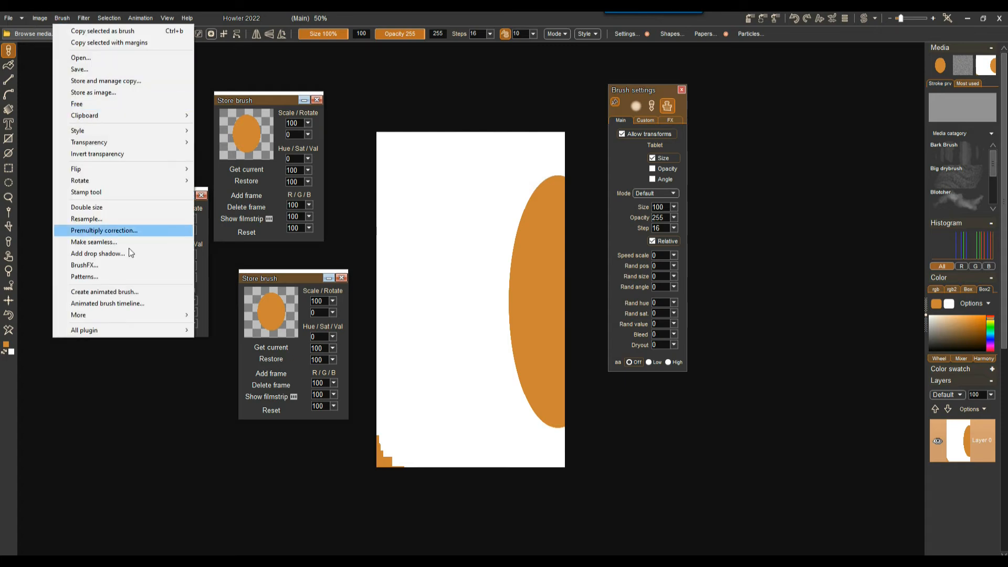
pyautogui.click(92, 70)
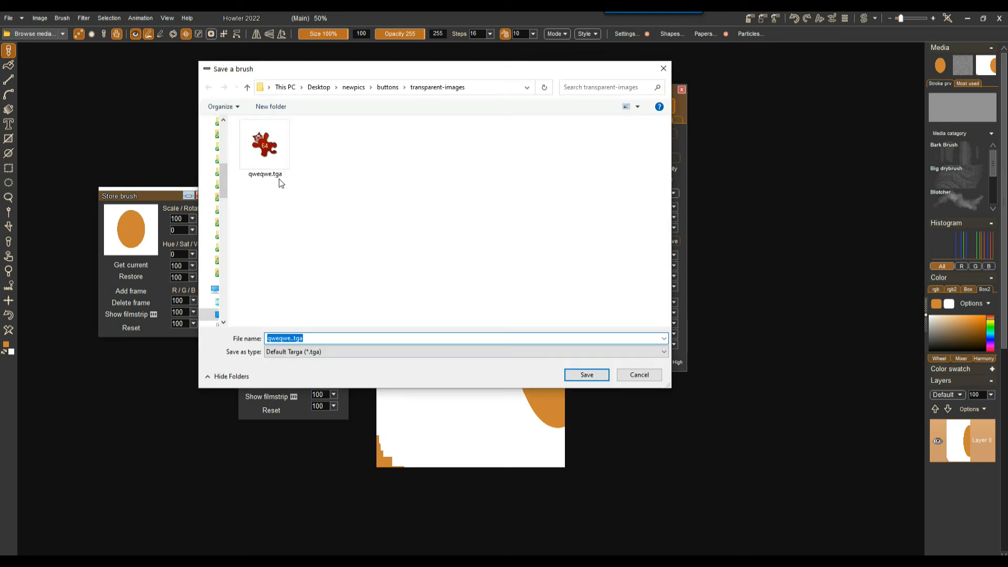
pyautogui.click(311, 352)
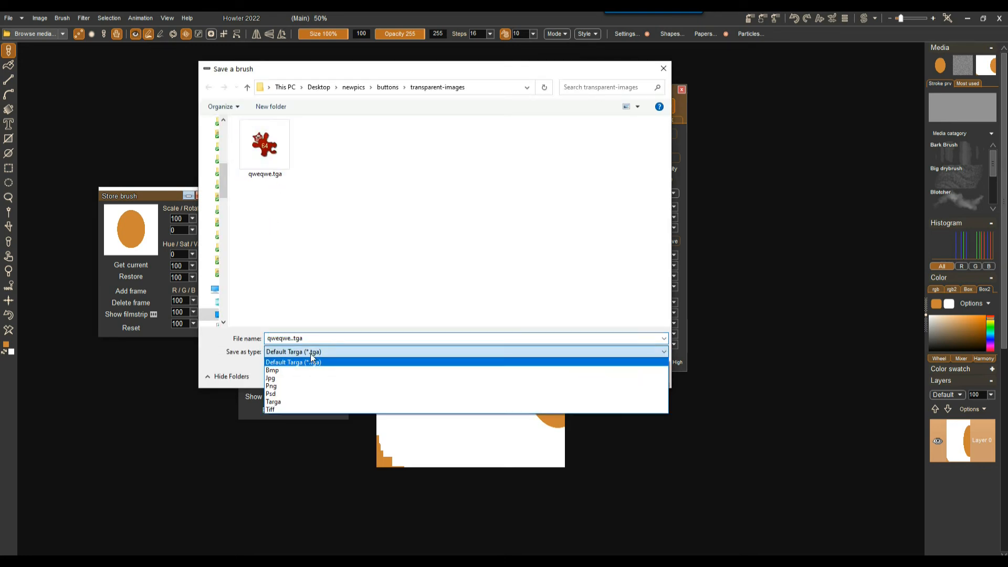
pyautogui.click(291, 386)
pyautogui.click(595, 376)
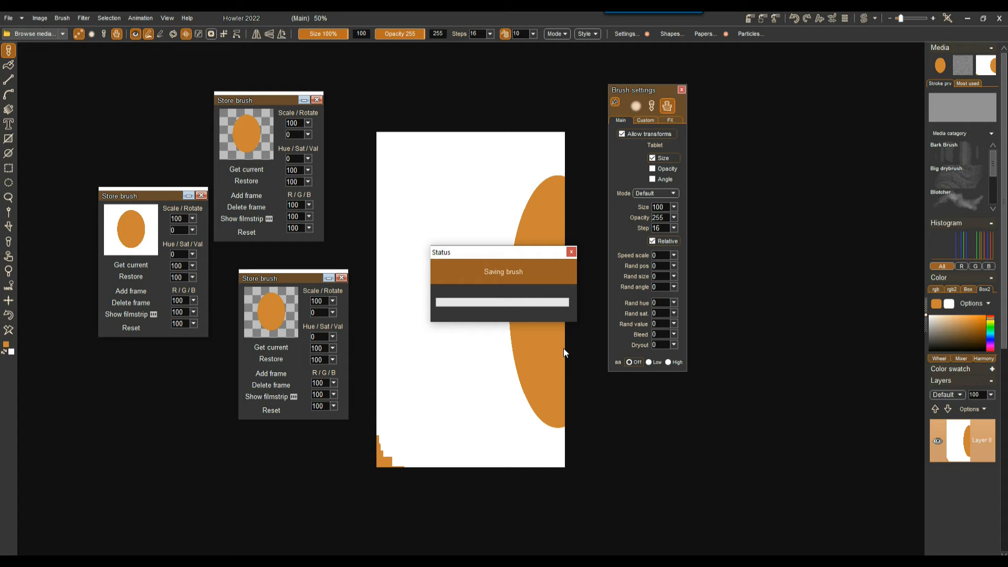
# Step: Close all three stored brush copies and the brush settings
pyautogui.moveTo(487, 304)
pyautogui.mouseDown()
pyautogui.moveTo(403, 389)
pyautogui.moveTo(371, 357)
pyautogui.mouseUp()
pyautogui.click(316, 100)
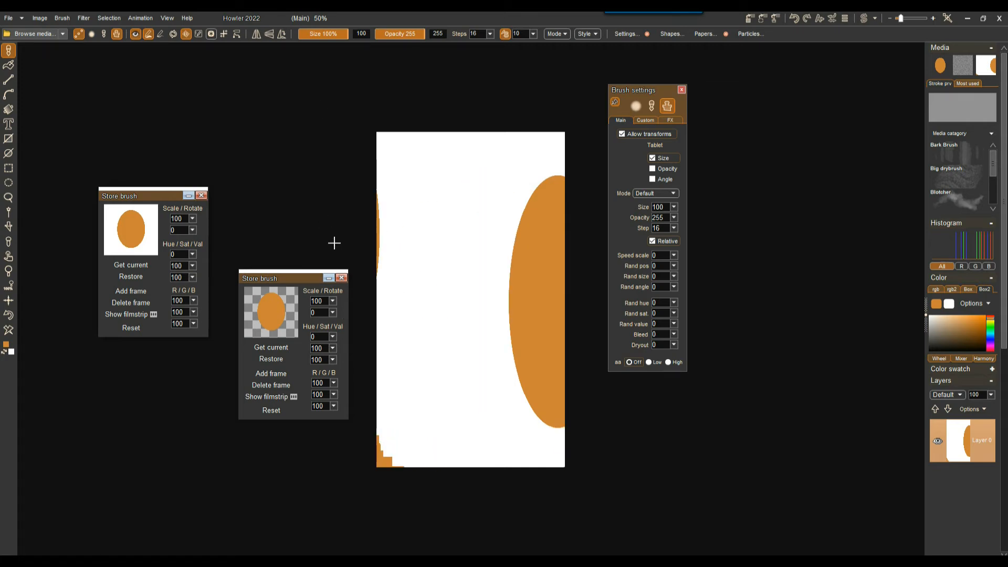
pyautogui.click(341, 278)
pyautogui.click(201, 195)
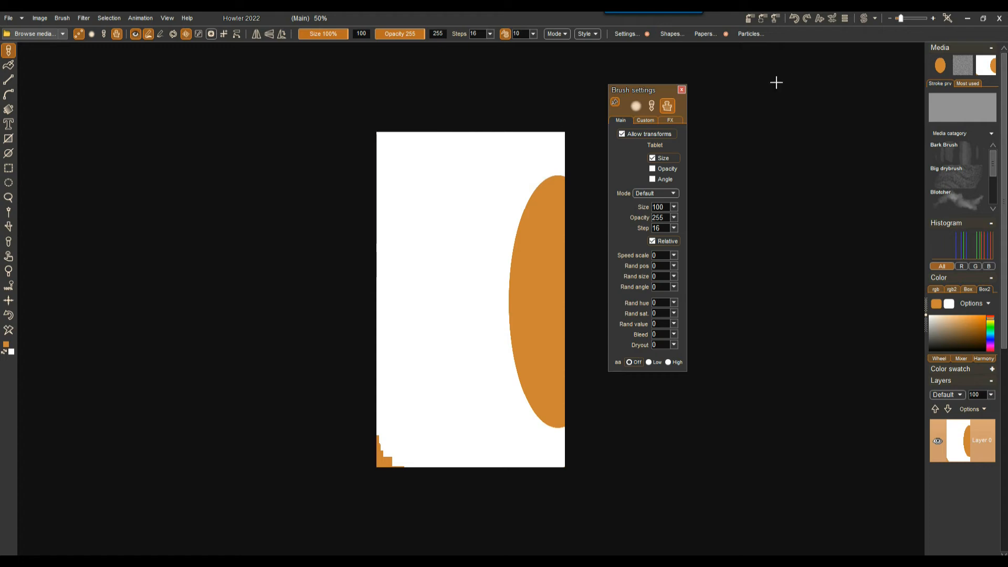
pyautogui.click(681, 90)
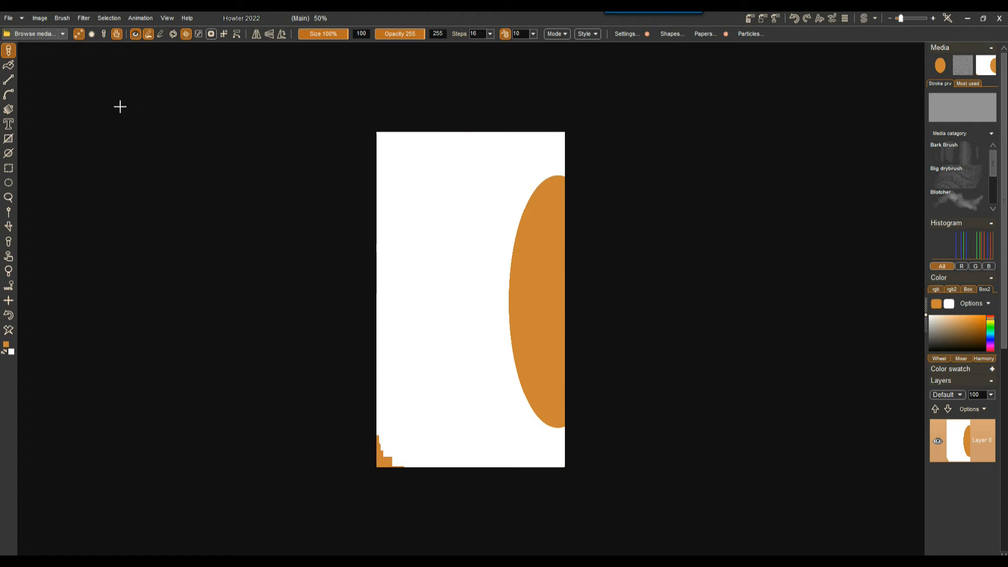
# Step: Rotate the portrait image to landscape orientation and clear the canvas to blank white
pyautogui.click(47, 16)
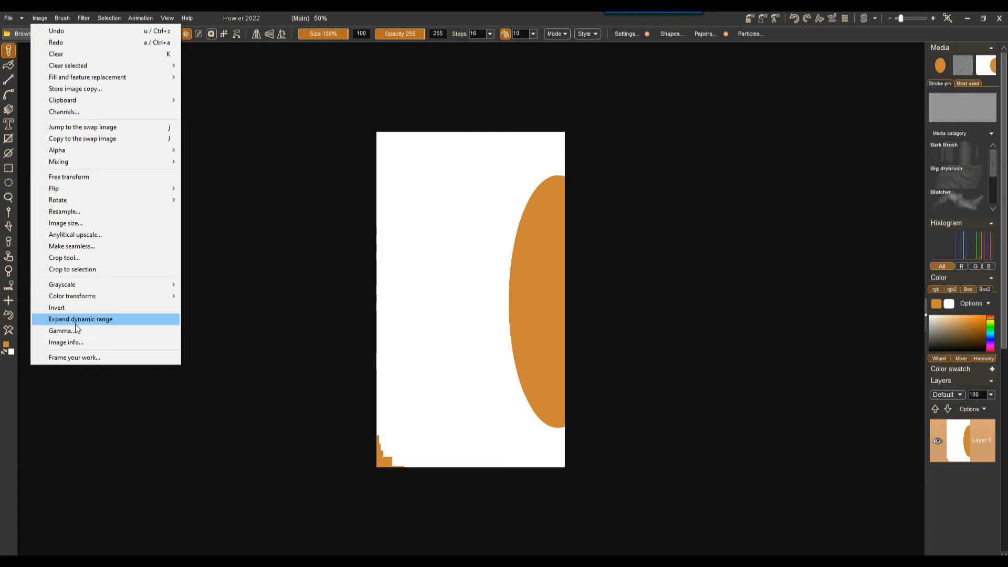
pyautogui.moveTo(61, 290)
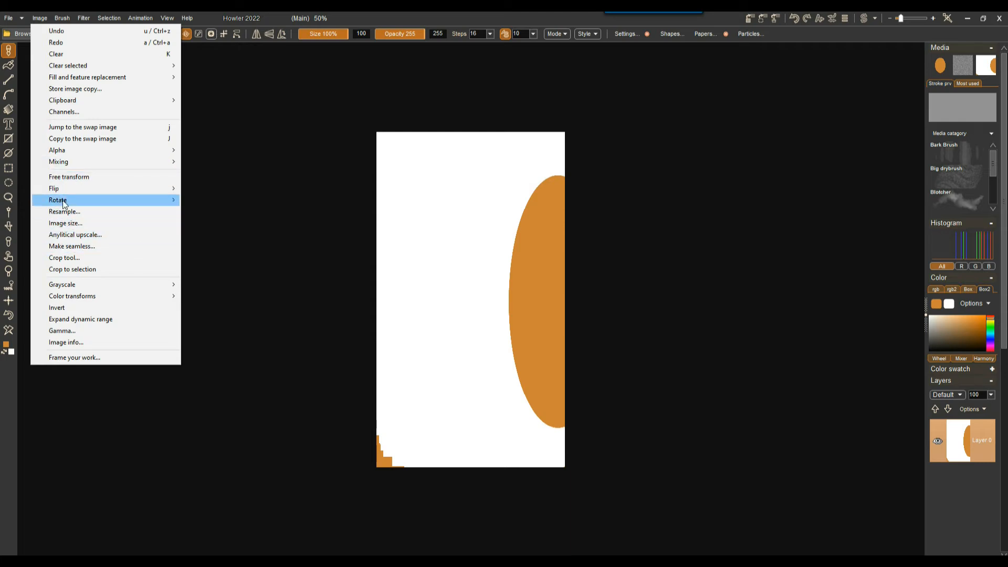
pyautogui.moveTo(97, 198)
pyautogui.click(196, 199)
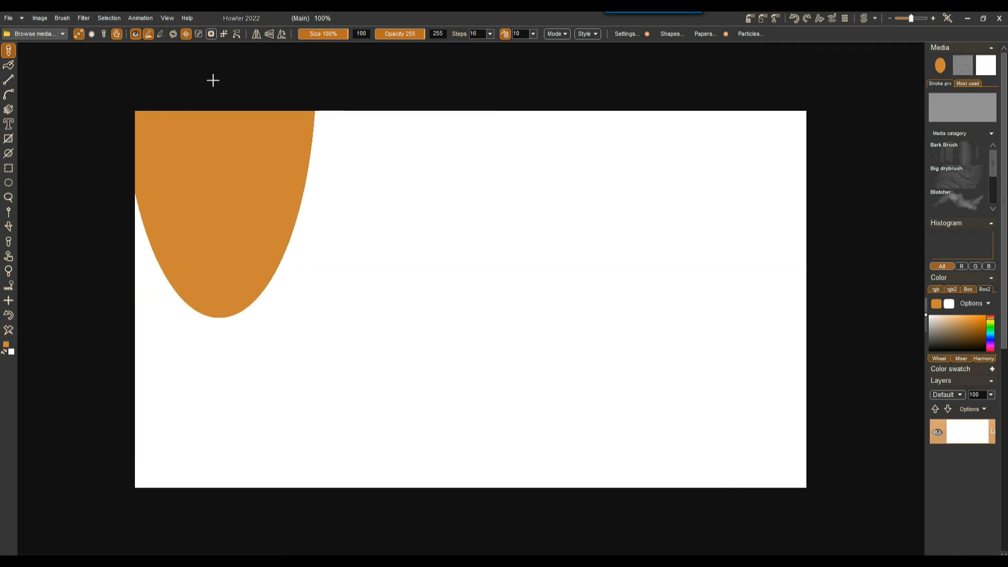
# Step: Free the current custom ellipse brush and confirm its removal
pyautogui.click(63, 18)
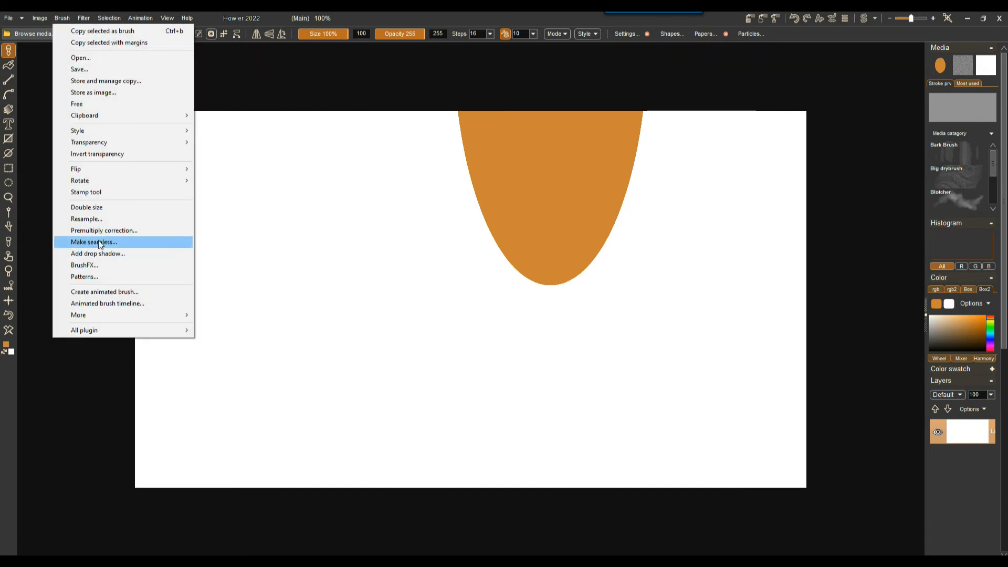
pyautogui.click(93, 103)
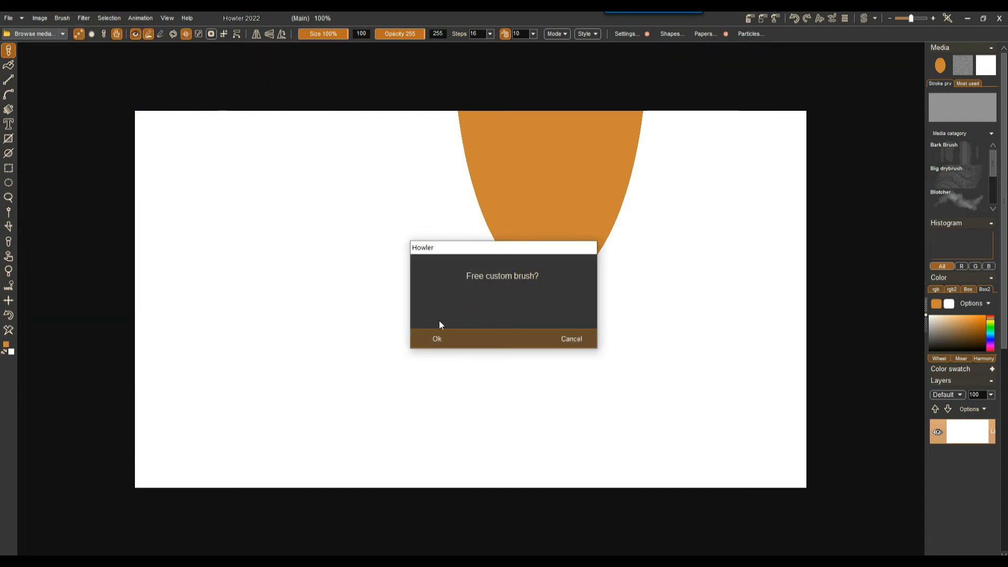
pyautogui.click(440, 341)
# Step: Scribble test strokes across the canvas with the soft orange default brush and clear them
pyautogui.moveTo(441, 205)
pyautogui.mouseDown()
pyautogui.moveTo(455, 209)
pyautogui.moveTo(380, 285)
pyautogui.moveTo(382, 194)
pyautogui.moveTo(514, 273)
pyautogui.mouseUp()
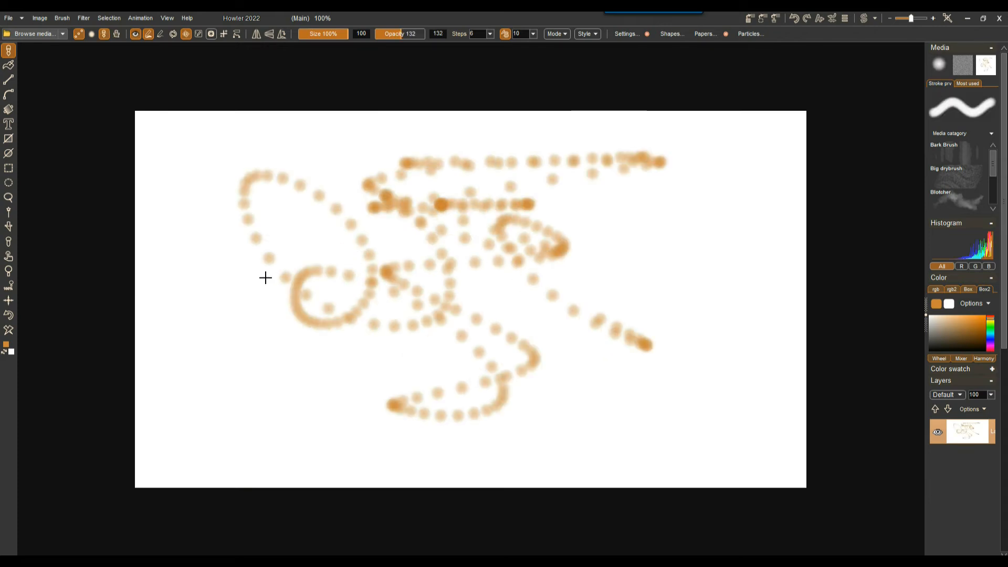
pyautogui.click(9, 330)
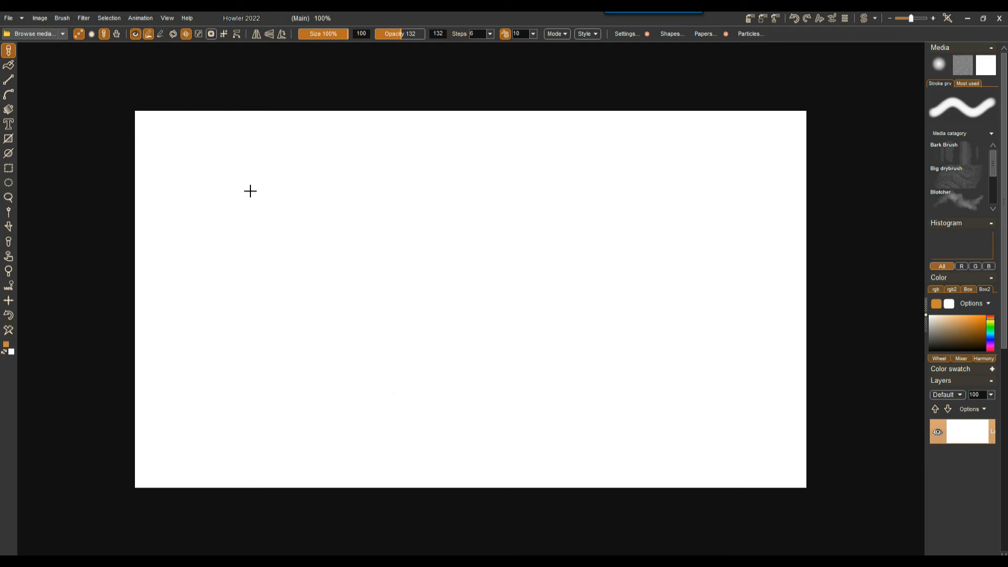
# Step: Load qweqwe.PNG from the transparent-images folder as the current brush
pyautogui.click(61, 18)
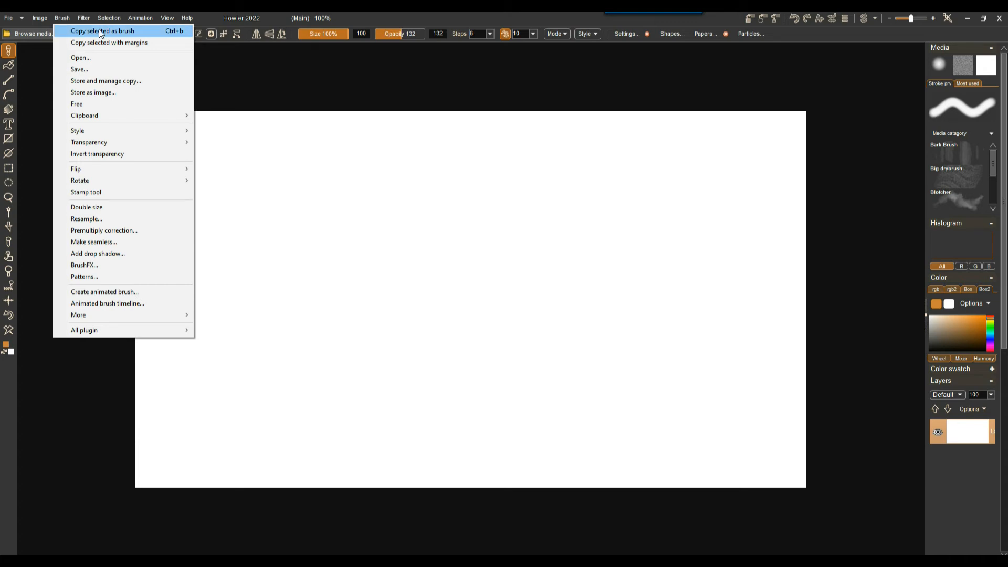
pyautogui.click(95, 57)
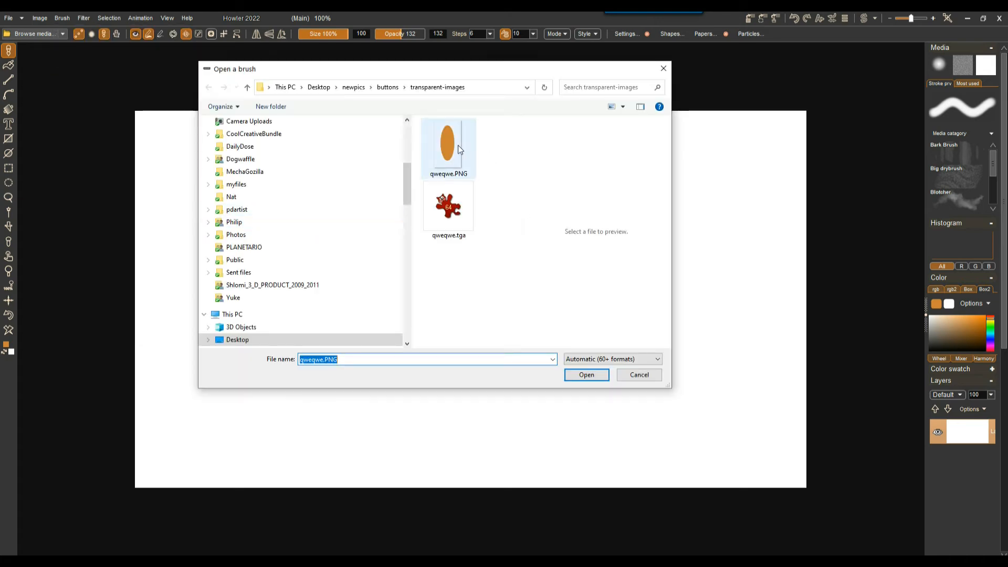
pyautogui.click(437, 169)
pyautogui.moveTo(411, 197); pyautogui.dragTo(176, 213)
pyautogui.click(332, 146)
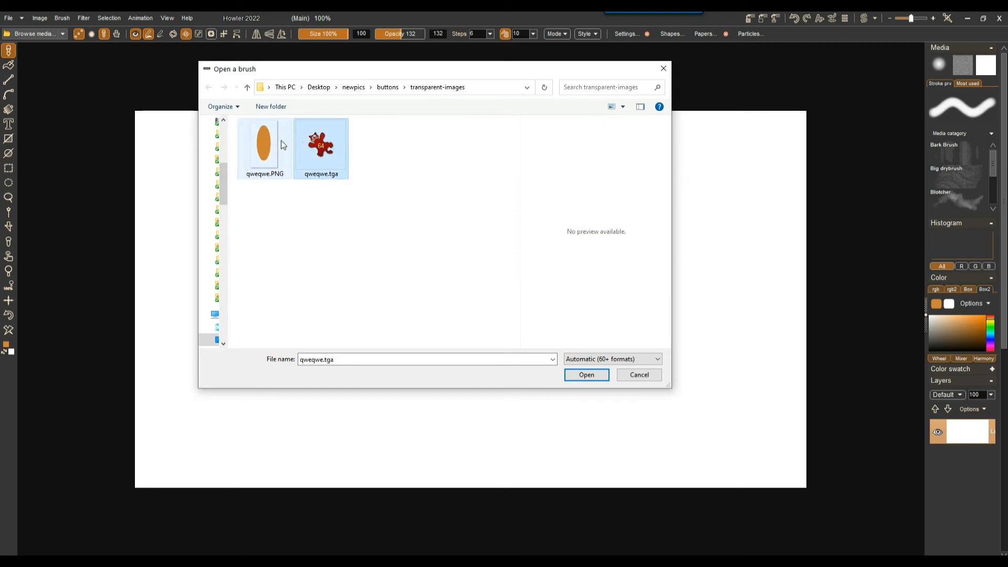
pyautogui.click(253, 139)
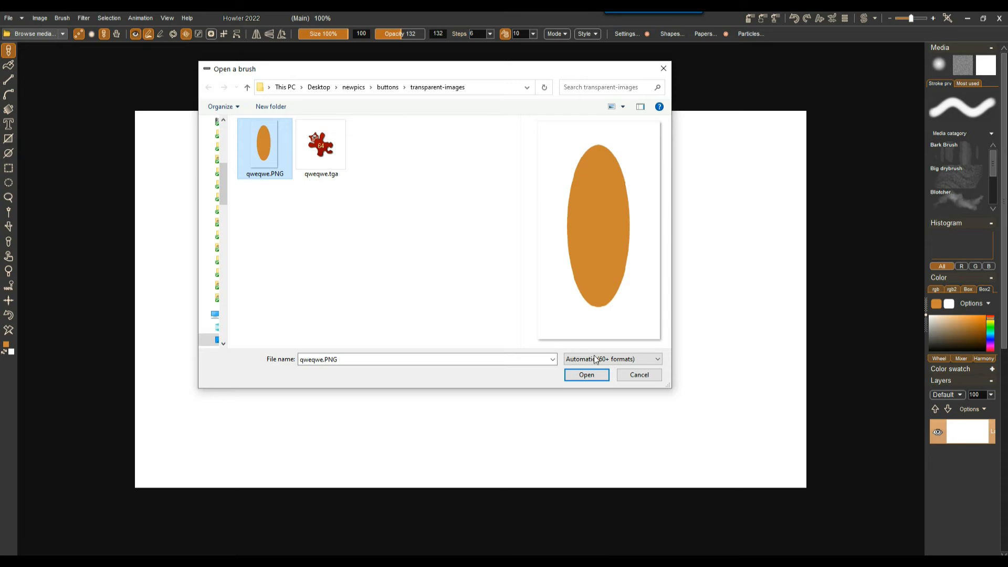
pyautogui.click(587, 374)
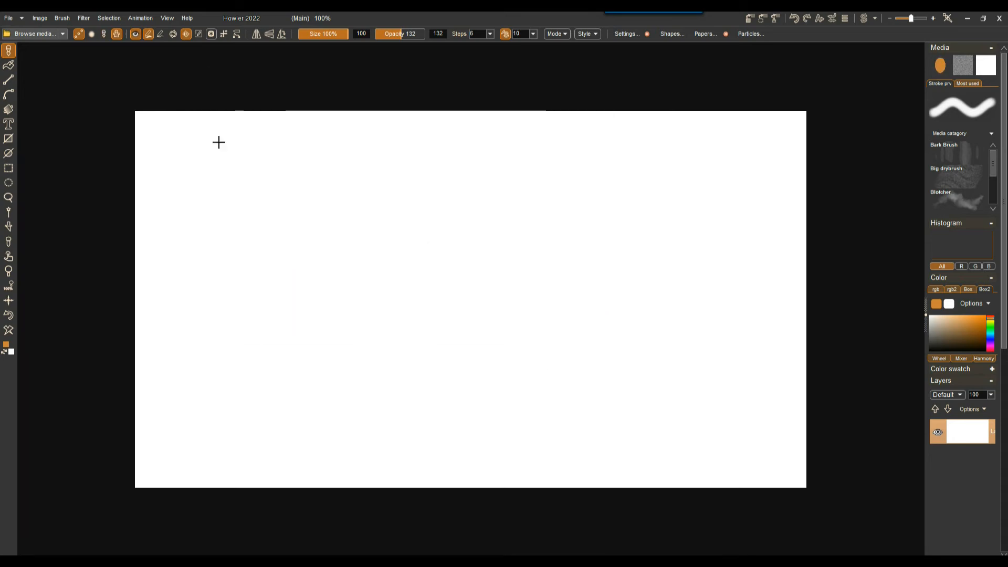
# Step: Paint test strokes with the loaded ellipse brush, raise its opacity to 255, and clear the canvas
pyautogui.click(135, 35)
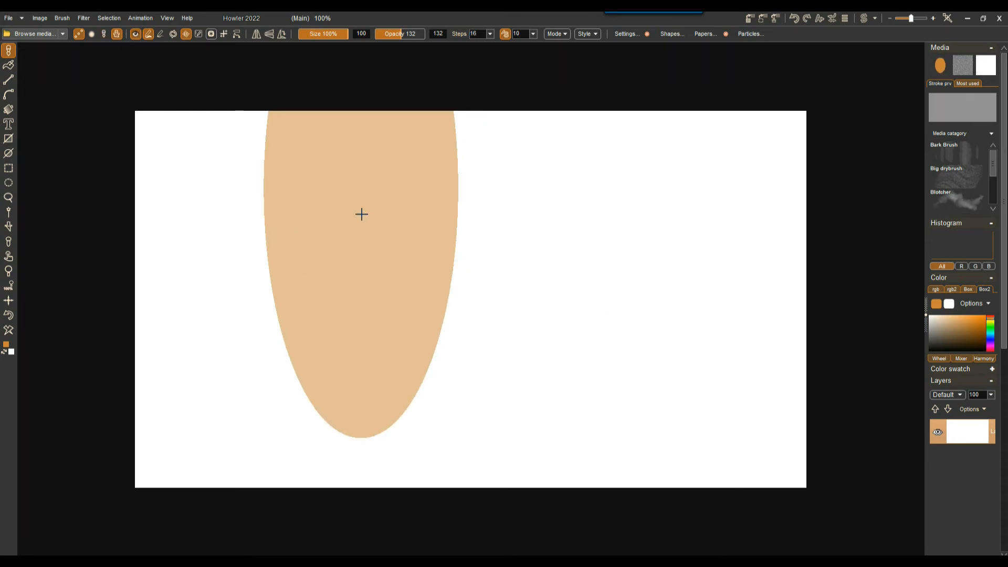
pyautogui.moveTo(239, 247)
pyautogui.mouseDown()
pyautogui.moveTo(739, 317)
pyautogui.moveTo(344, 245)
pyautogui.mouseUp()
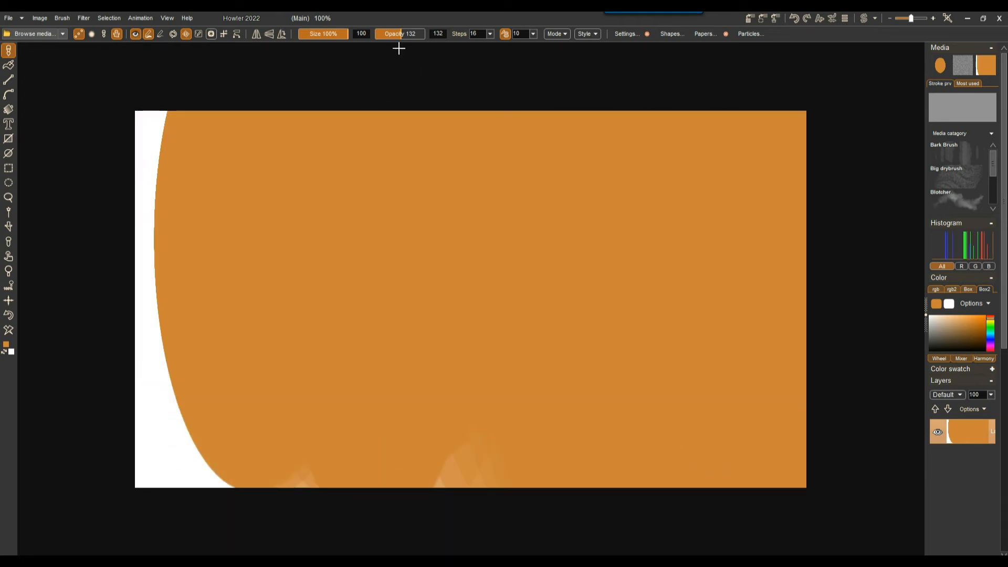
pyautogui.moveTo(453, 34); pyautogui.dragTo(496, 34)
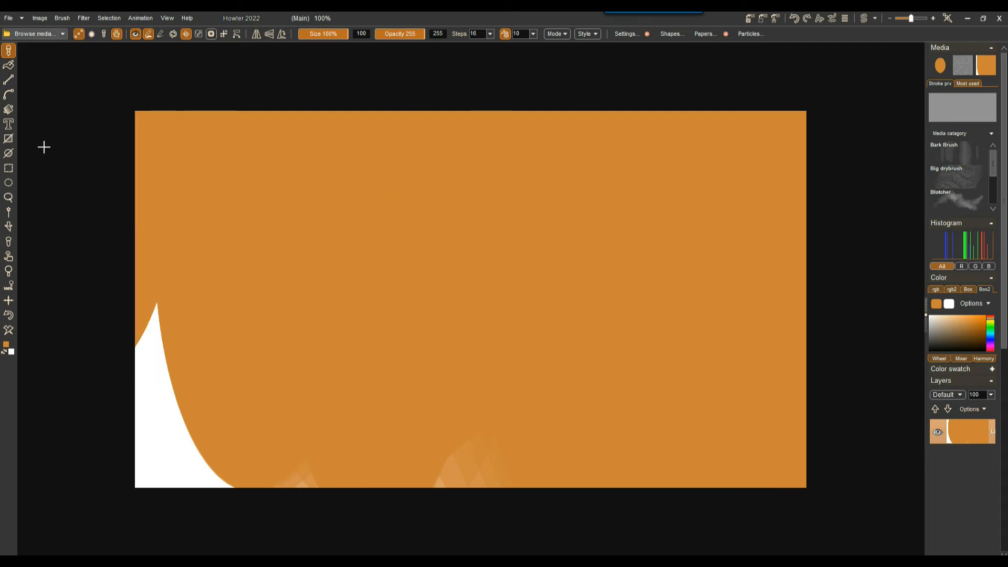
pyautogui.click(9, 317)
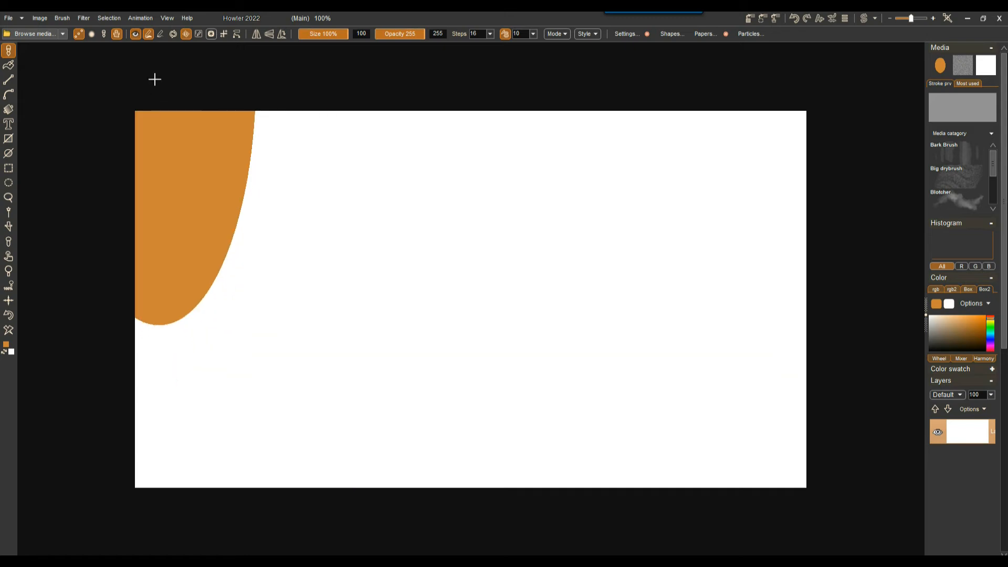
# Step: Reduce the brush size to 43%, stamp and scribble overlapping test ellipses across the canvas, and clear them
pyautogui.moveTo(327, 34)
pyautogui.mouseDown()
pyautogui.moveTo(338, 61)
pyautogui.moveTo(322, 63)
pyautogui.mouseUp()
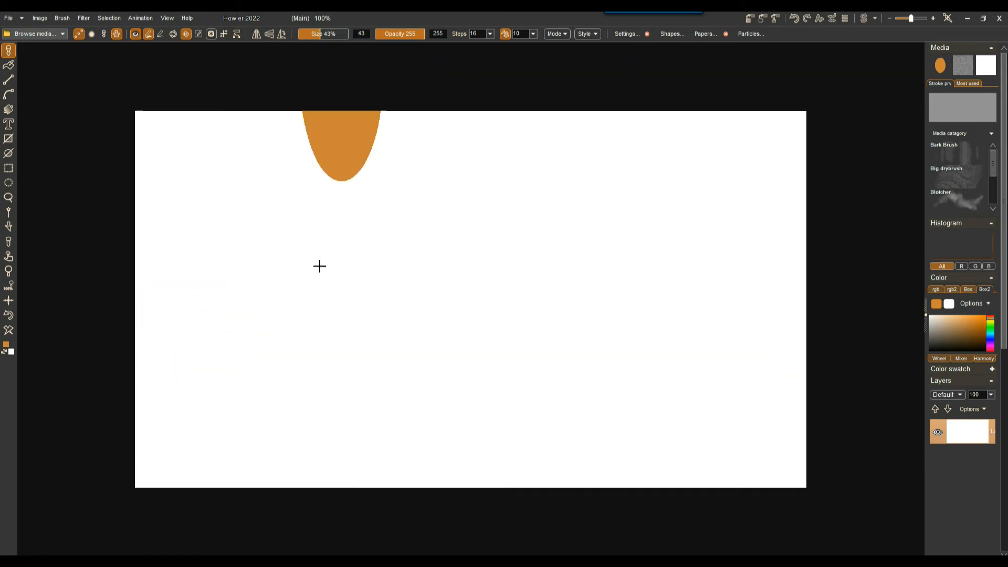
pyautogui.click(285, 257)
pyautogui.click(462, 269)
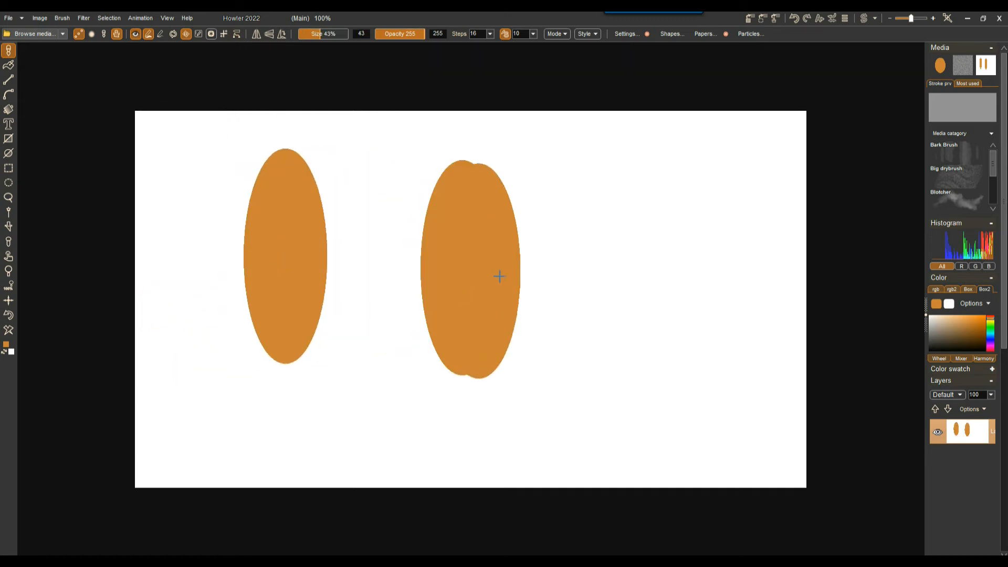
pyautogui.click(685, 283)
pyautogui.moveTo(603, 195)
pyautogui.mouseDown()
pyautogui.moveTo(427, 304)
pyautogui.moveTo(624, 345)
pyautogui.moveTo(484, 366)
pyautogui.mouseUp()
pyautogui.scroll(3, 389, 286)
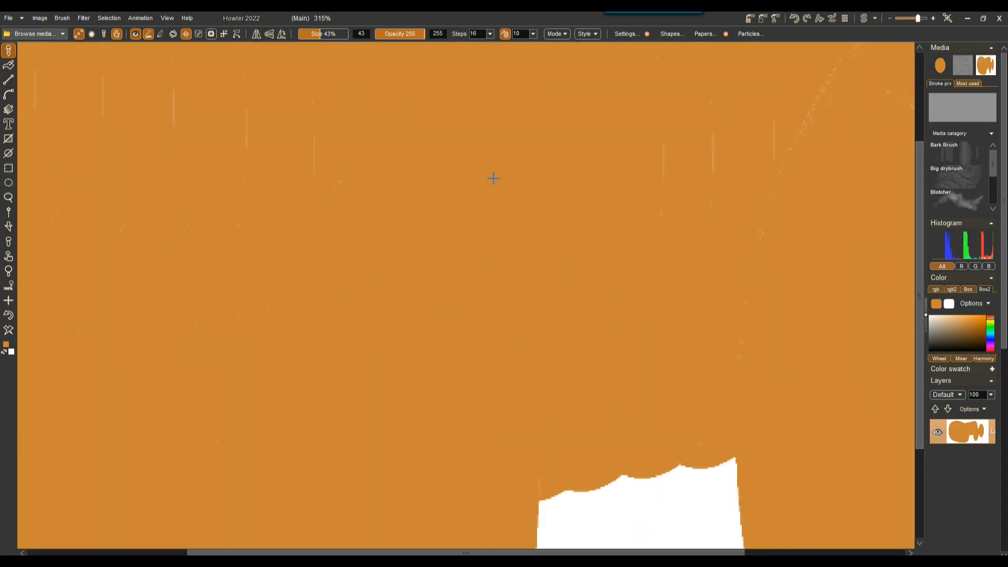
pyautogui.scroll(-5, 415, 264)
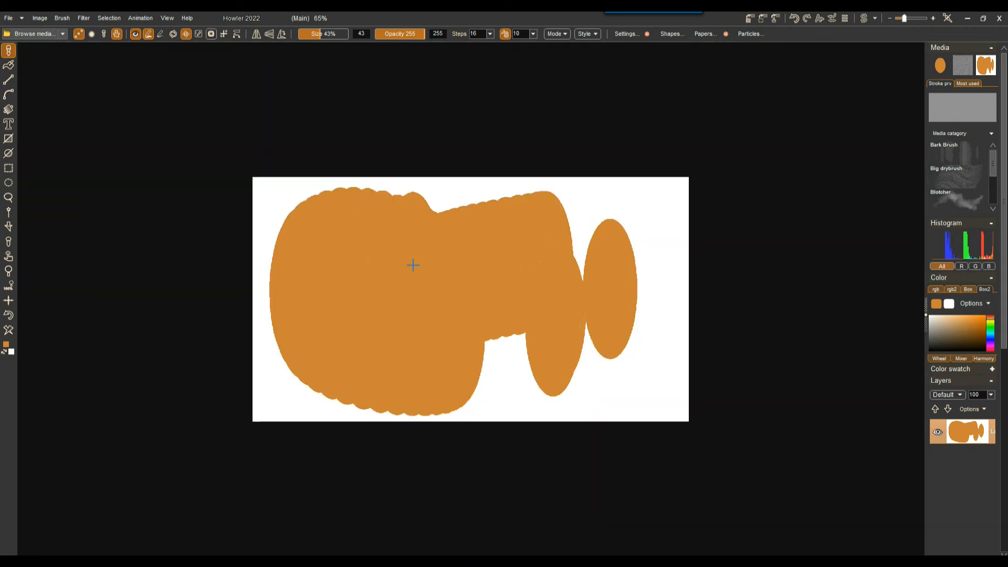
pyautogui.moveTo(569, 274); pyautogui.dragTo(598, 274)
pyautogui.moveTo(494, 279); pyautogui.dragTo(420, 274)
pyautogui.moveTo(488, 210)
pyautogui.mouseDown()
pyautogui.moveTo(601, 252)
pyautogui.moveTo(595, 299)
pyautogui.mouseUp()
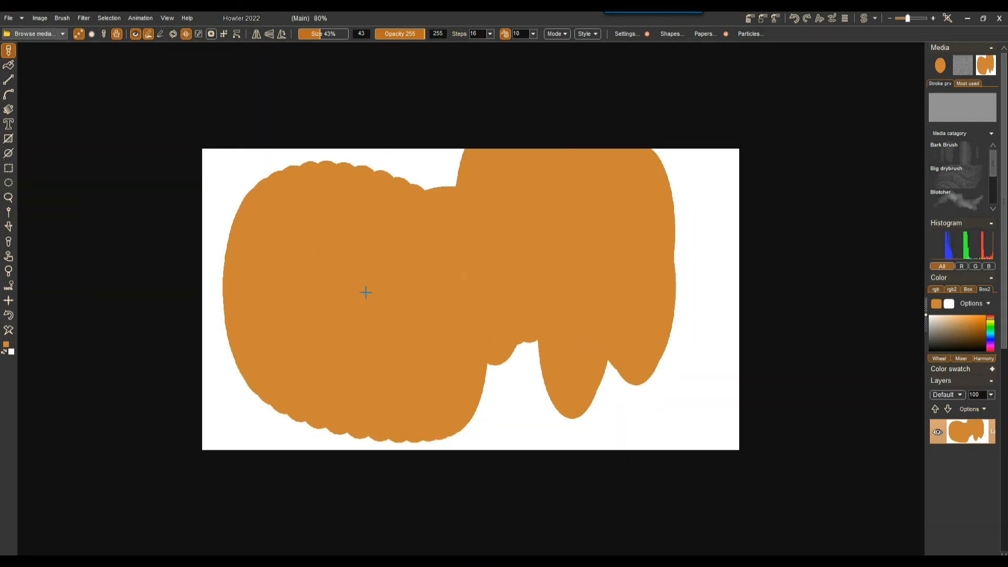
pyautogui.click(8, 331)
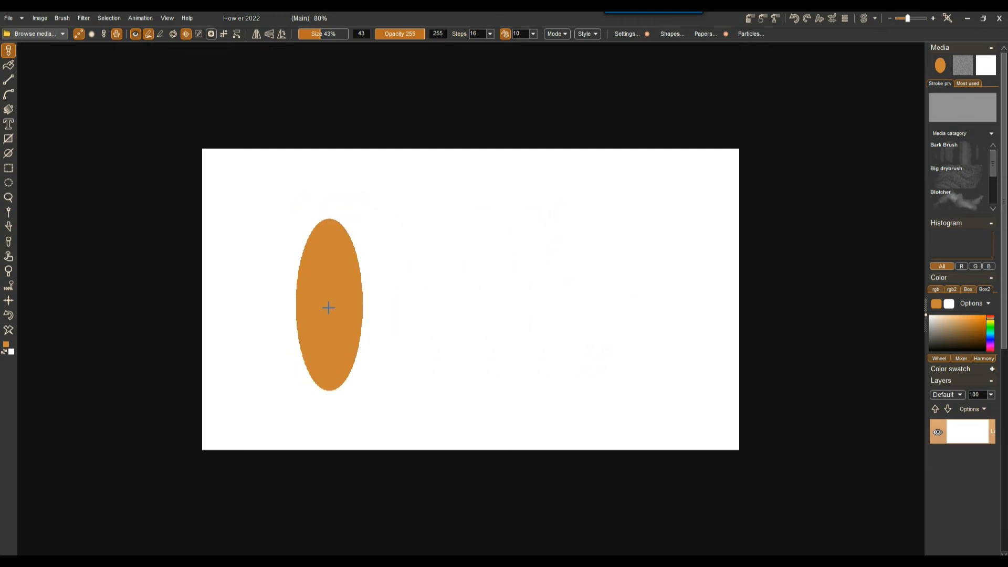
pyautogui.moveTo(329, 308); pyautogui.dragTo(108, 286)
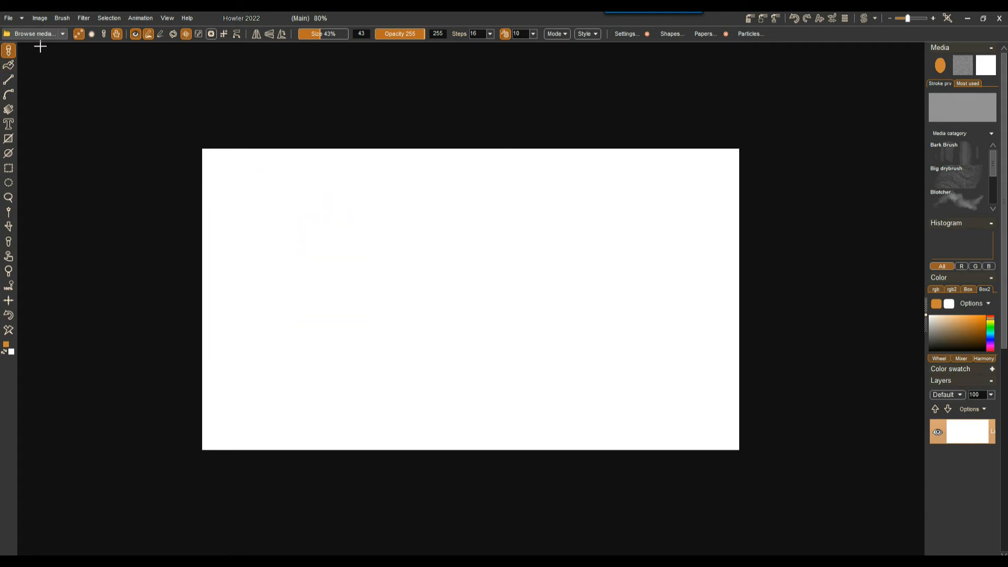
# Step: Rotate the blank image 90 degrees clockwise into portrait orientation
pyautogui.click(36, 18)
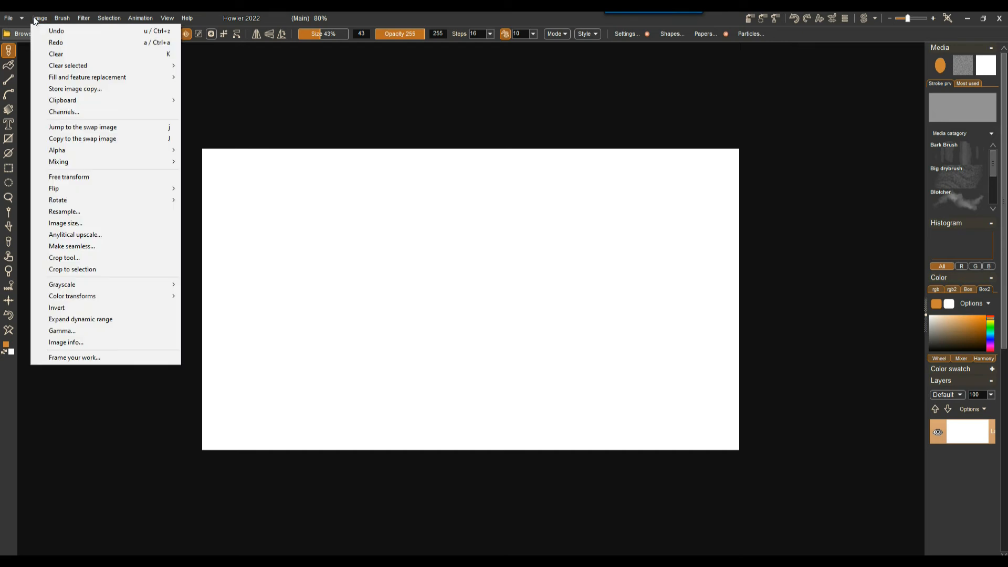
pyautogui.moveTo(72, 200)
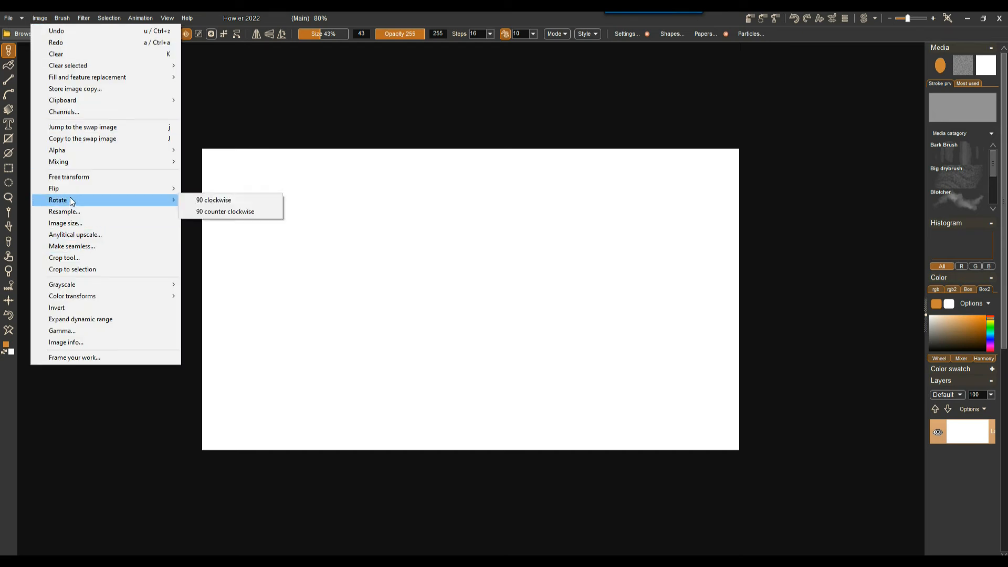
pyautogui.click(205, 200)
# Step: Restore the brush size to 100%, stamp one orange ellipse at the canvas centre, and turn off the brush preview
pyautogui.moveTo(457, 263)
pyautogui.mouseDown()
pyautogui.moveTo(308, 56)
pyautogui.moveTo(378, 38)
pyautogui.mouseUp()
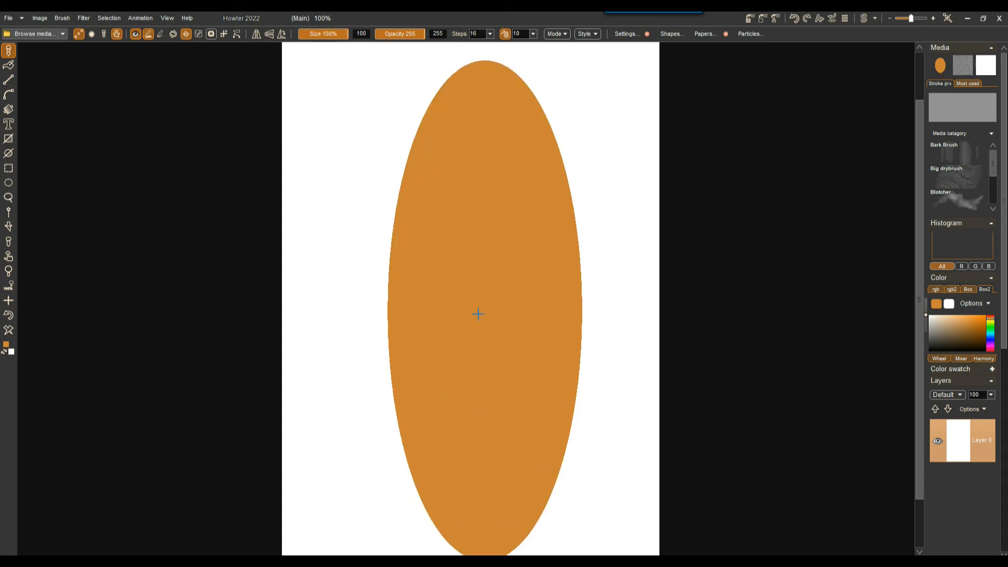
pyautogui.click(463, 308)
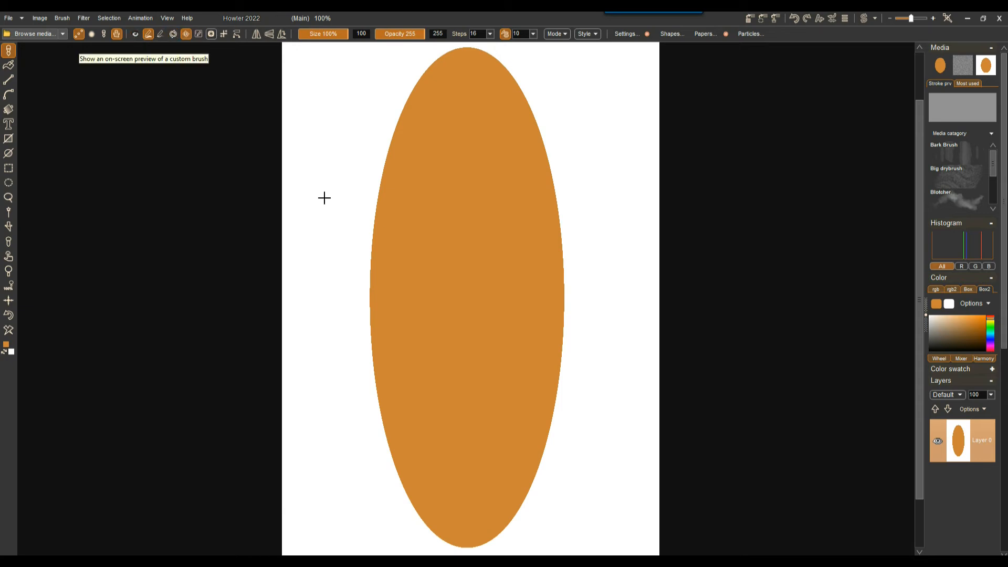
pyautogui.scroll(-1, 385, 228)
pyautogui.scroll(-1, 385, 228)
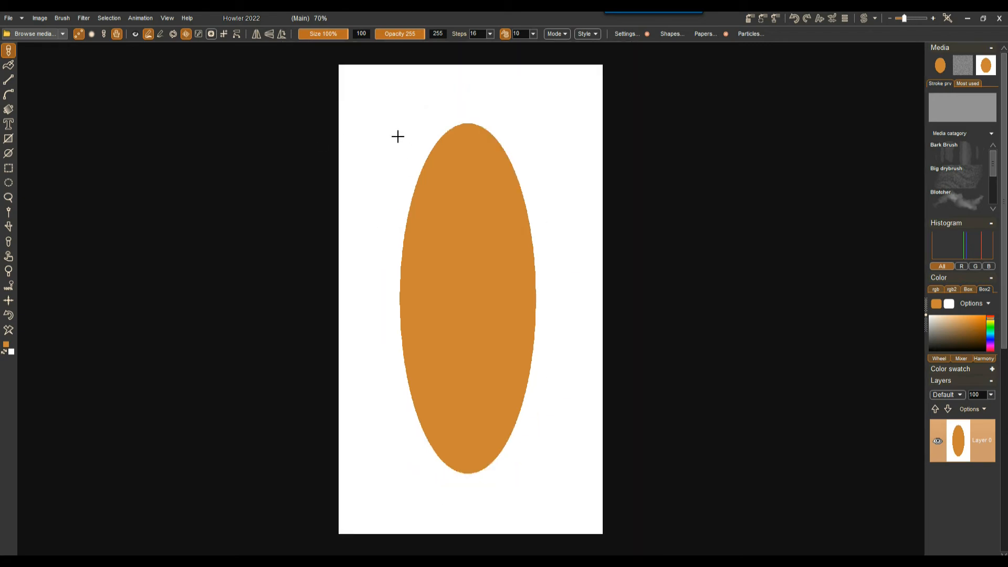
# Step: Change the primary color to blue and draw six filled rectangles inside the orange ellipse
pyautogui.click(993, 337)
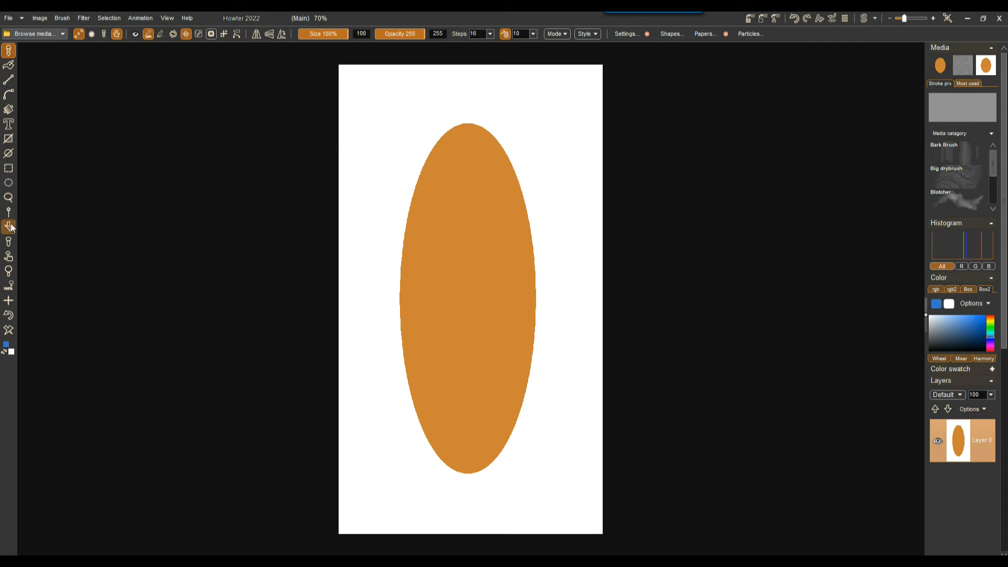
pyautogui.click(11, 142)
pyautogui.moveTo(451, 187); pyautogui.dragTo(483, 230)
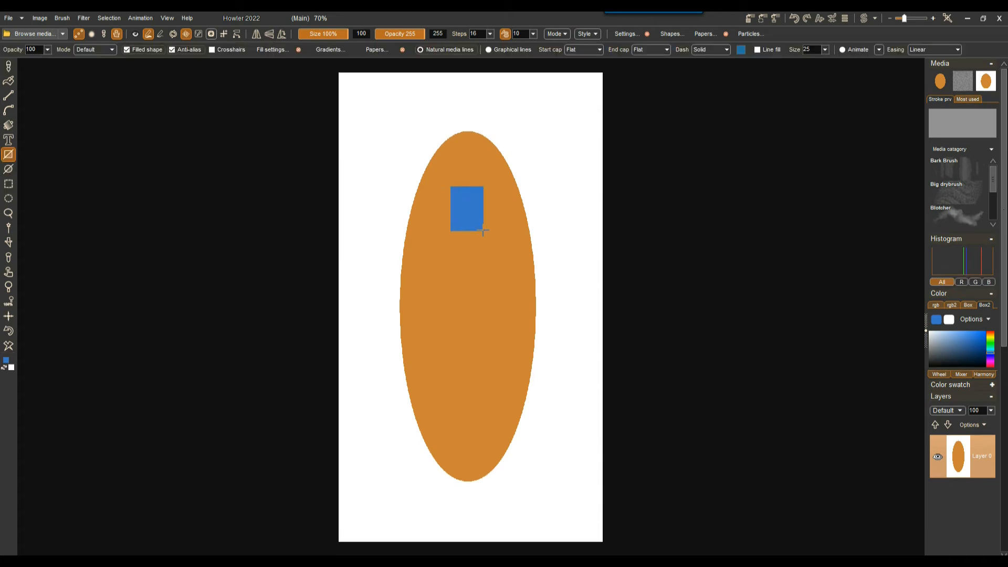
pyautogui.moveTo(455, 275); pyautogui.dragTo(492, 322)
pyautogui.moveTo(450, 373); pyautogui.dragTo(483, 423)
pyautogui.moveTo(418, 271); pyautogui.dragTo(438, 328)
pyautogui.moveTo(499, 187); pyautogui.dragTo(512, 229)
pyautogui.moveTo(426, 190); pyautogui.dragTo(450, 243)
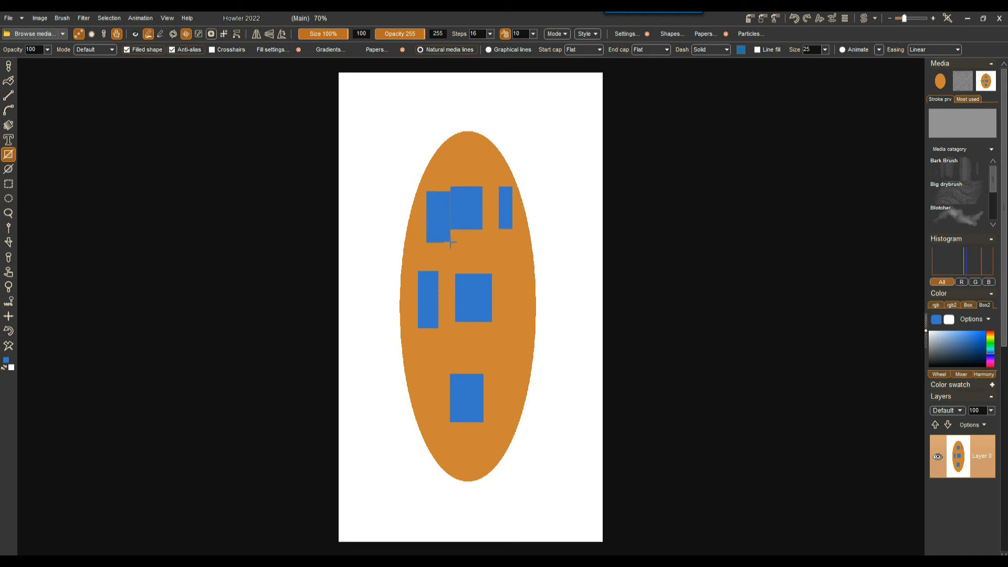
# Step: Replace the overlapping upper-left rectangle with a narrower one and add three more blue rectangles to complete a three-by-three arrangement
pyautogui.click(8, 331)
pyautogui.moveTo(432, 190); pyautogui.dragTo(441, 244)
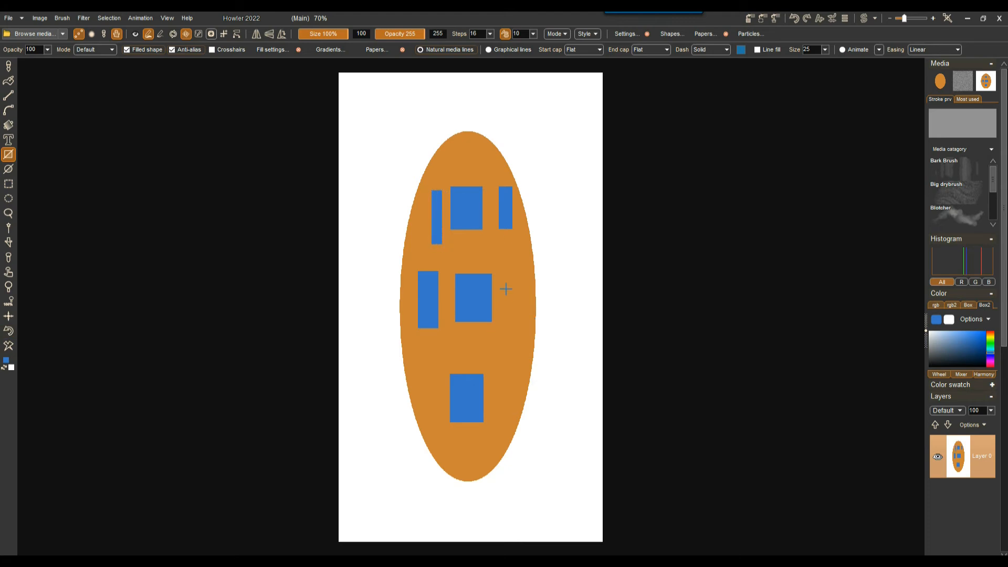
pyautogui.moveTo(503, 260); pyautogui.dragTo(516, 329)
pyautogui.moveTo(497, 386); pyautogui.dragTo(516, 416)
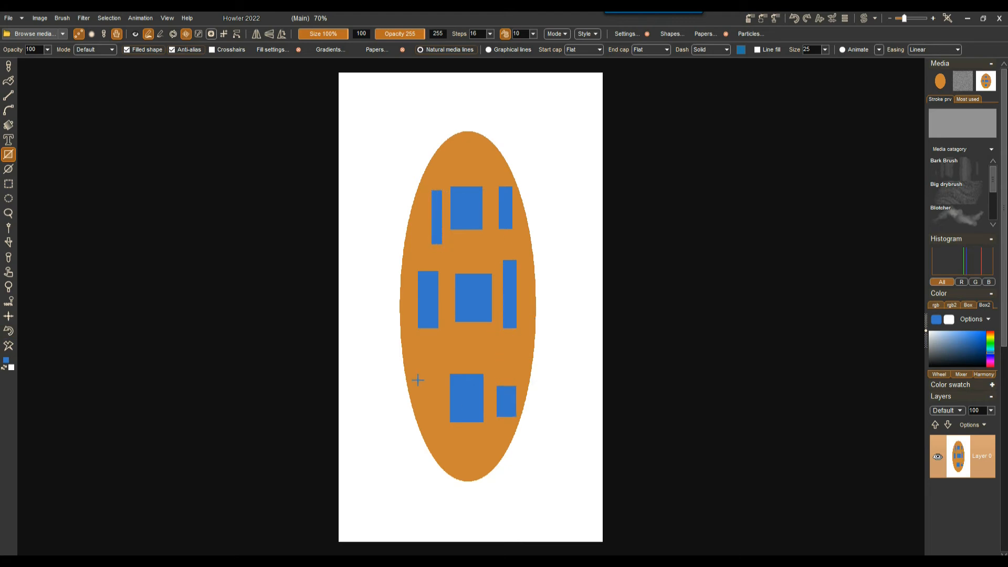
pyautogui.moveTo(418, 380); pyautogui.dragTo(441, 409)
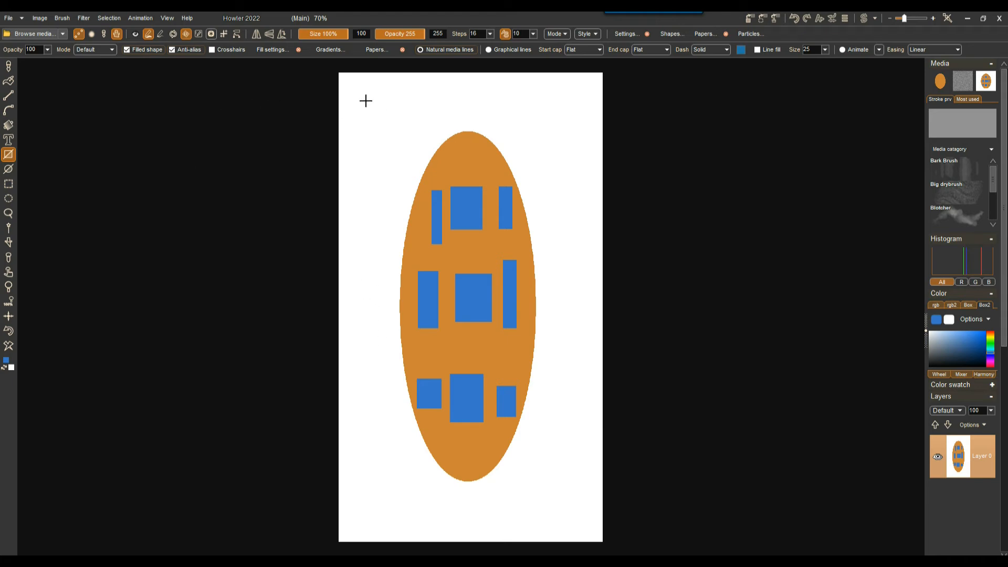
# Step: Select the white background around the ellipse with the magic wand and turn off the selection overlay
pyautogui.click(9, 229)
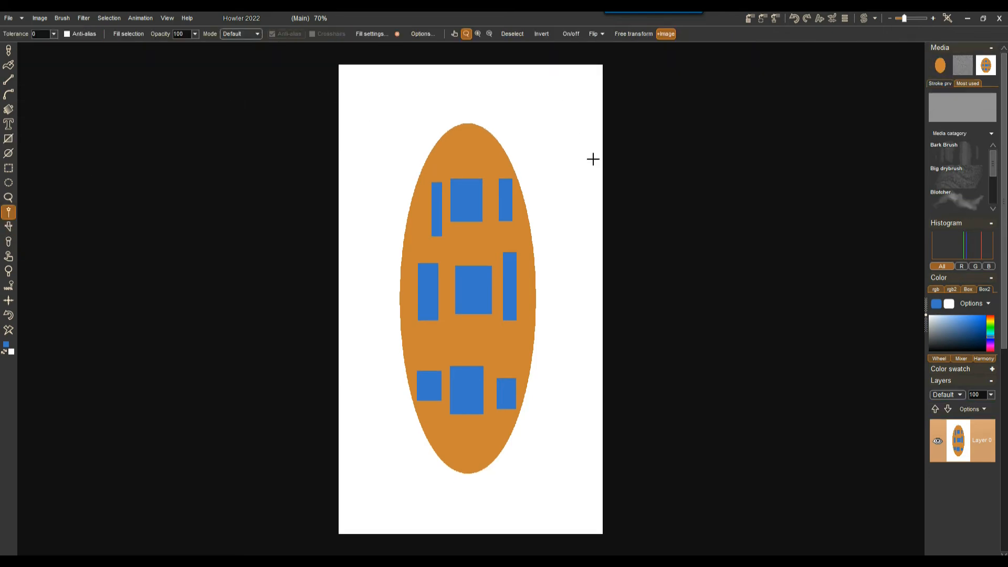
pyautogui.click(565, 105)
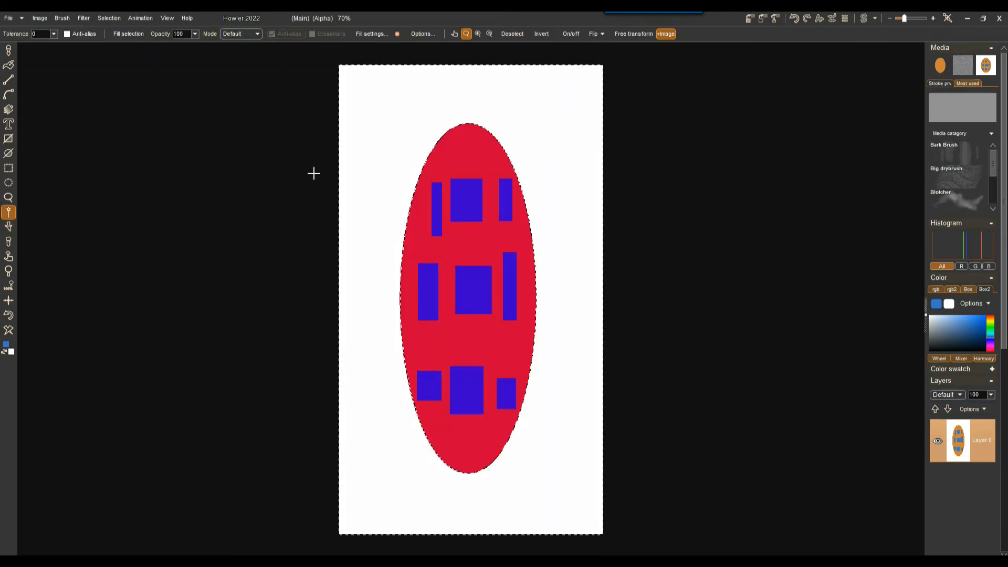
pyautogui.click(109, 18)
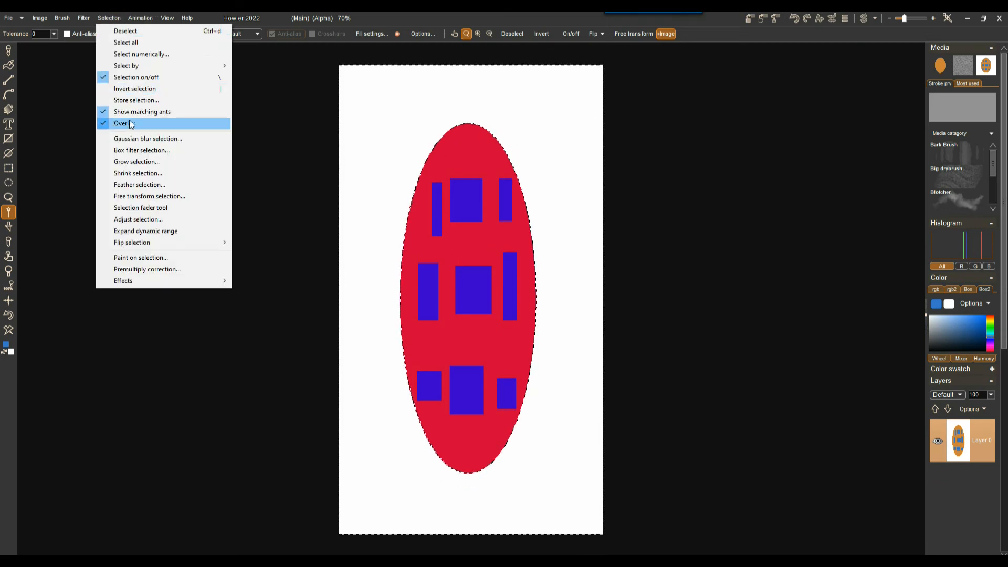
pyautogui.click(117, 124)
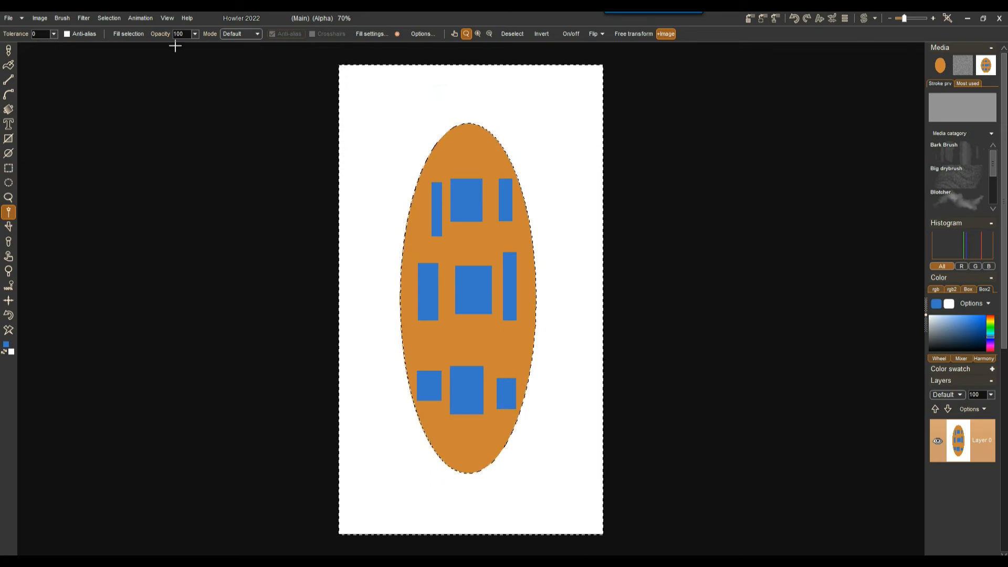
# Step: Invert the selection so it covers the decorated ellipse, and turn the selection overlay back on
pyautogui.click(109, 18)
pyautogui.click(134, 88)
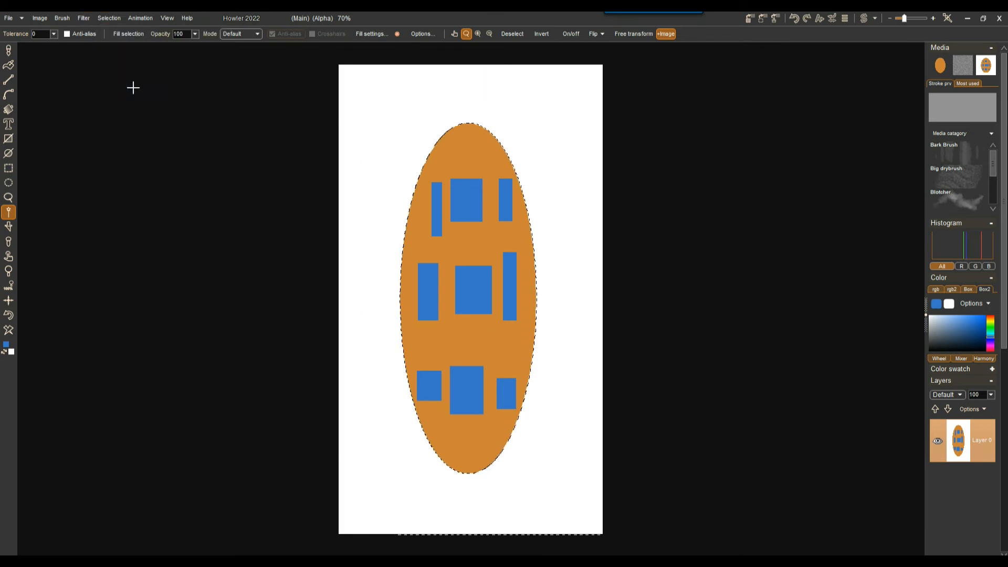
pyautogui.click(104, 18)
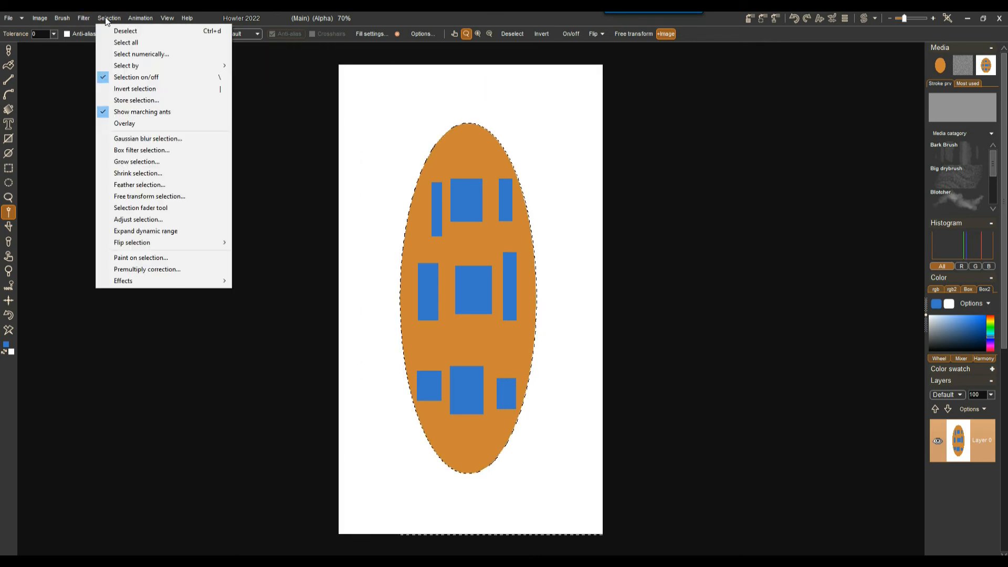
pyautogui.click(145, 122)
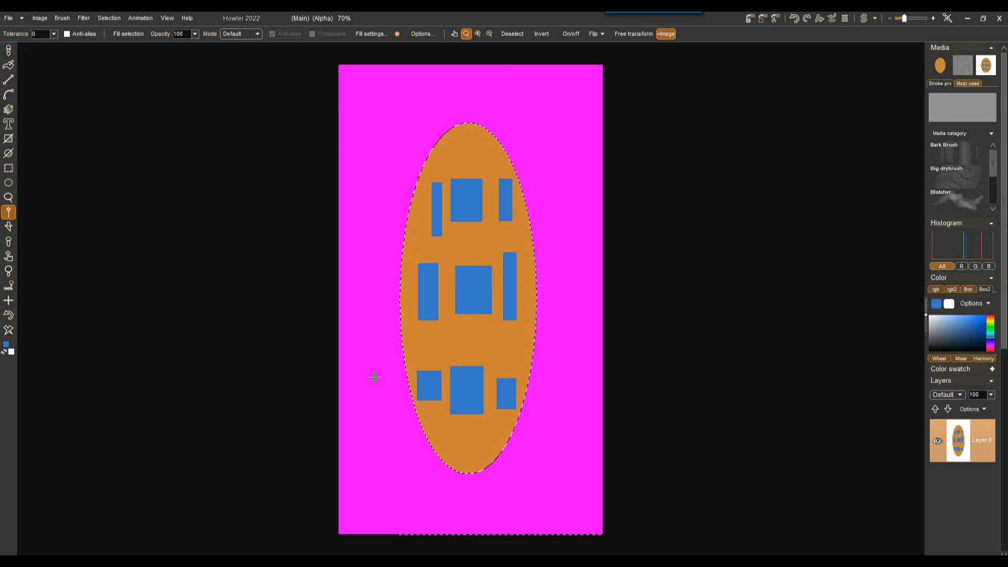
# Step: Save the decorated ellipse image as city-oval in the Default Targa format with 32 bit color
pyautogui.click(9, 19)
pyautogui.click(39, 105)
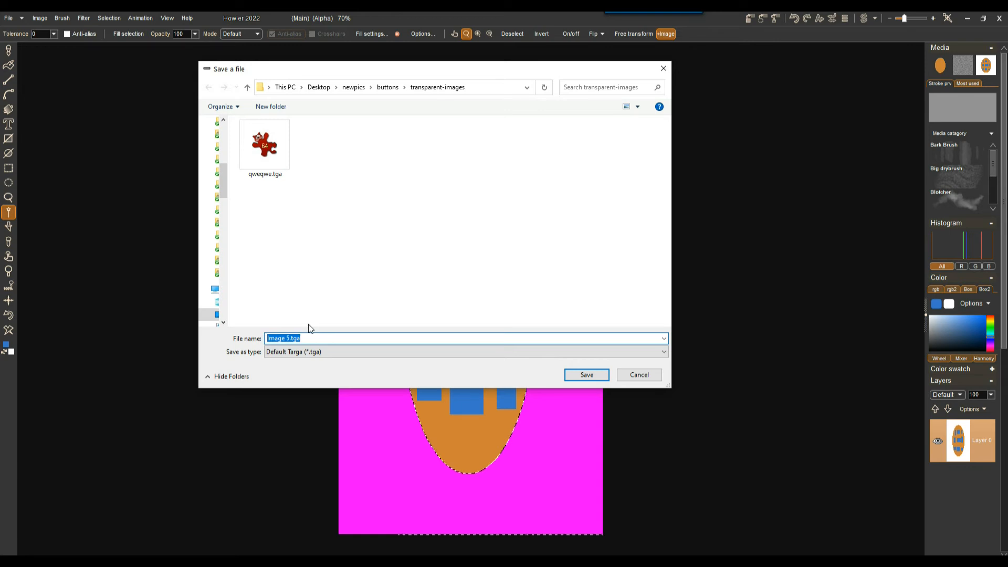
pyautogui.write('city-oval')
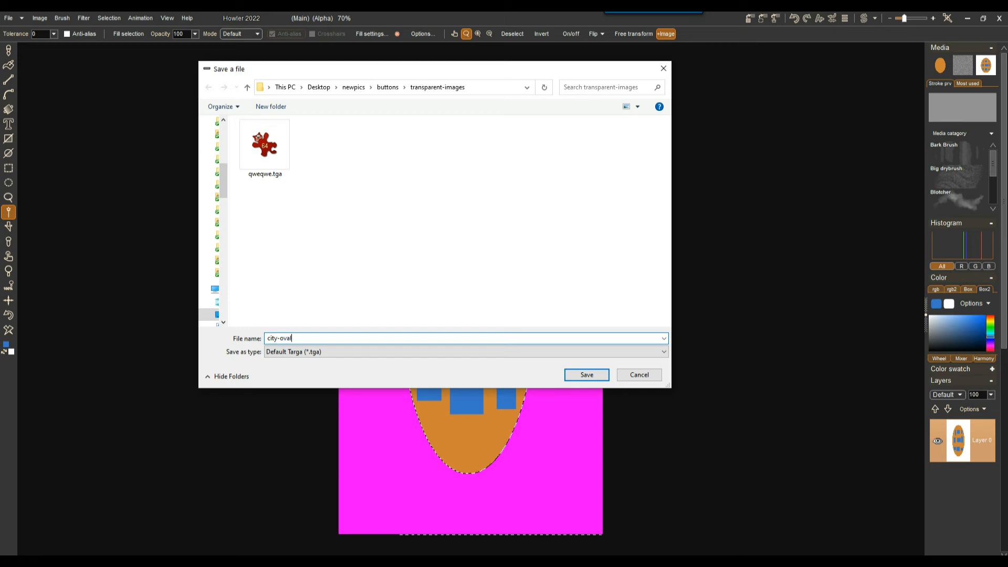
pyautogui.click(291, 354)
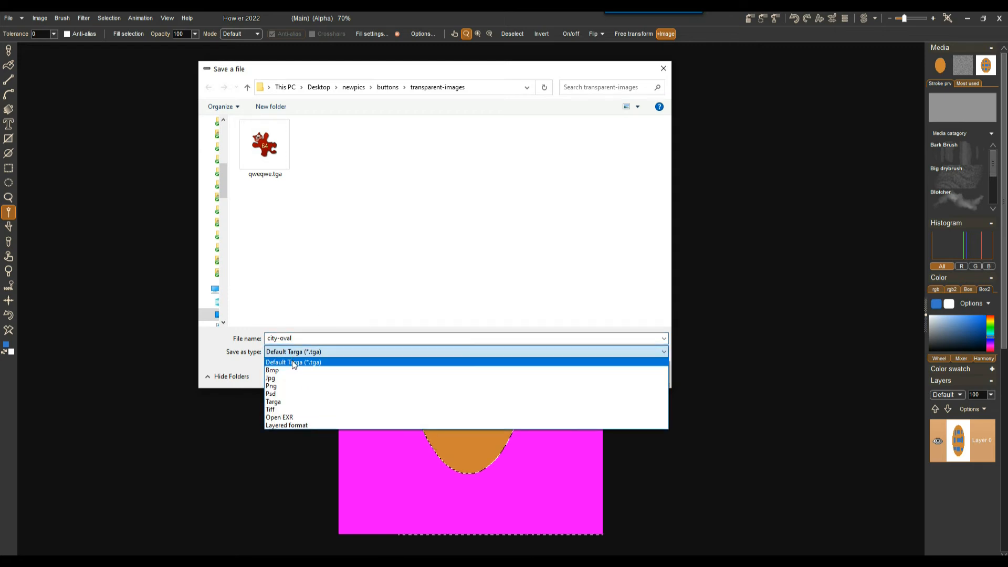
pyautogui.click(291, 360)
pyautogui.click(586, 374)
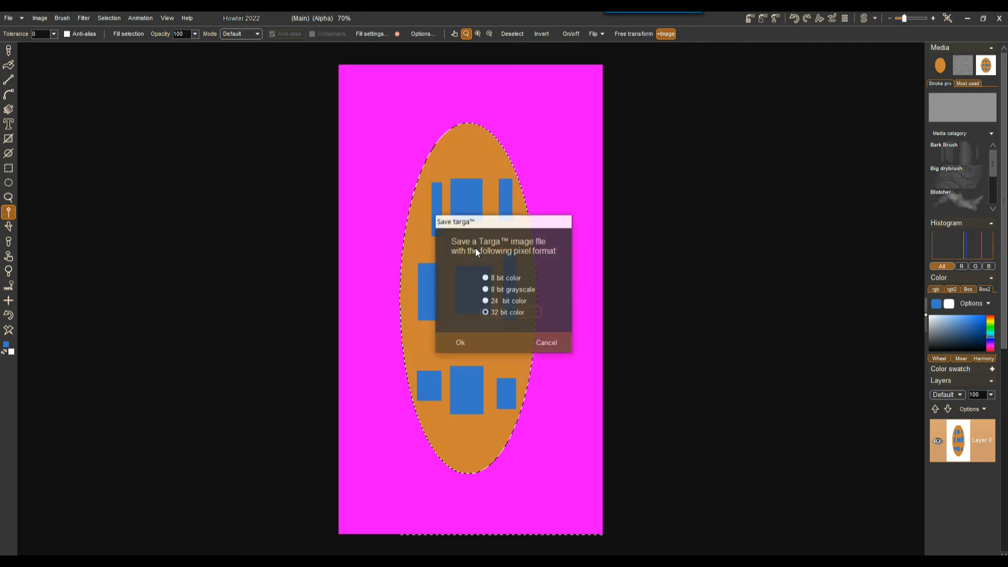
pyautogui.click(486, 301)
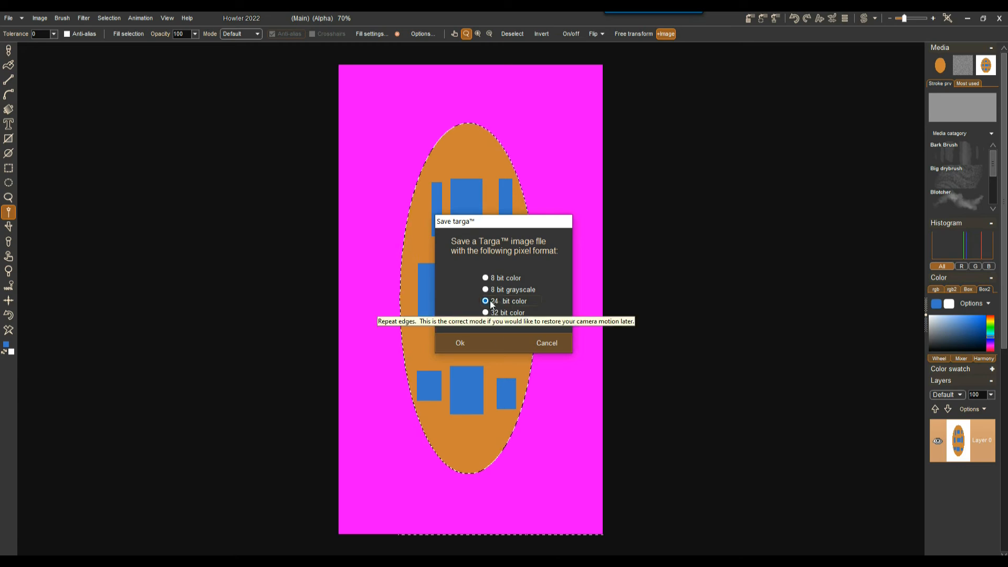
pyautogui.click(496, 313)
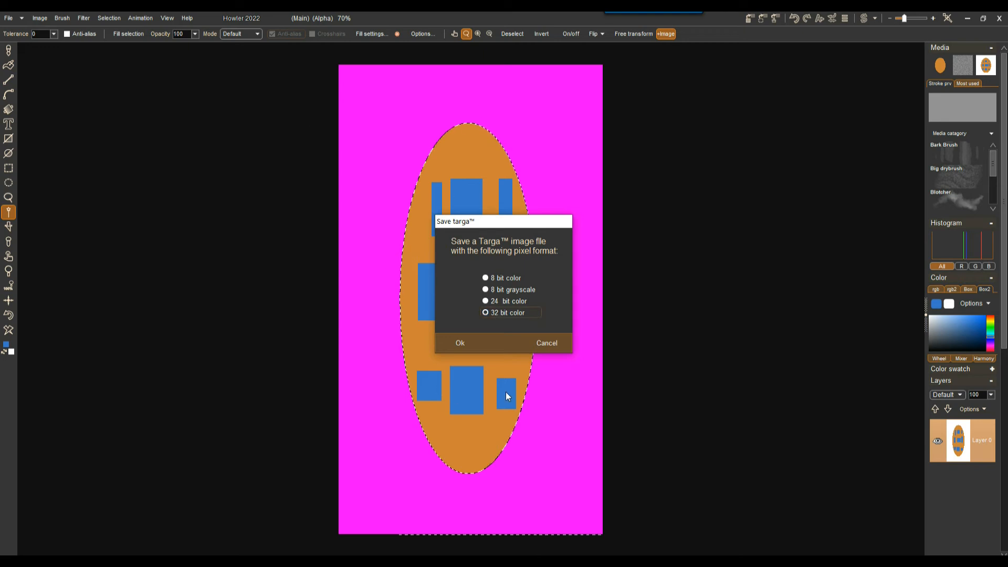
pyautogui.click(456, 341)
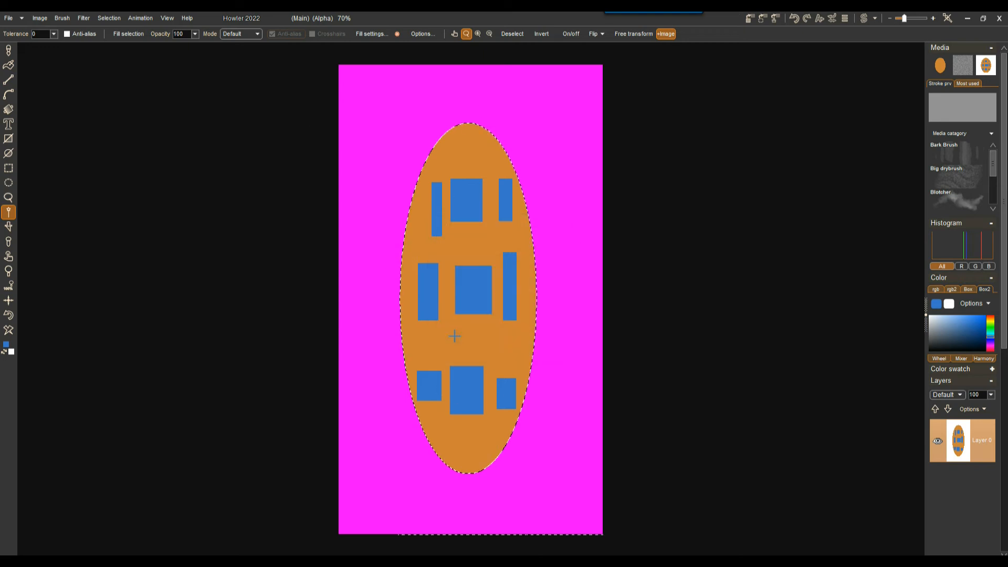
# Step: Save the decorated ellipse image again in Png format as city-oval.png in the transparent-images folder
pyautogui.click(14, 17)
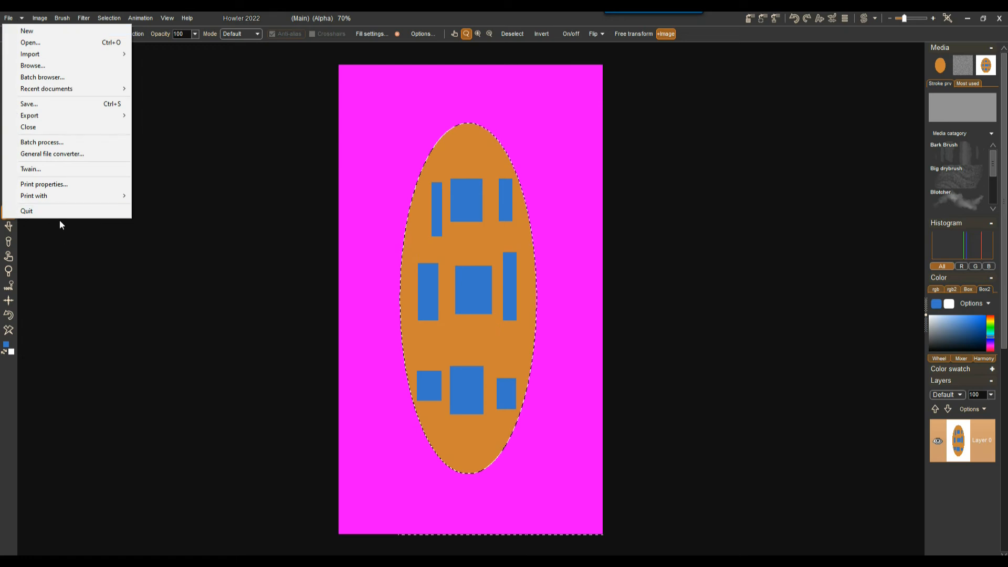
pyautogui.click(40, 116)
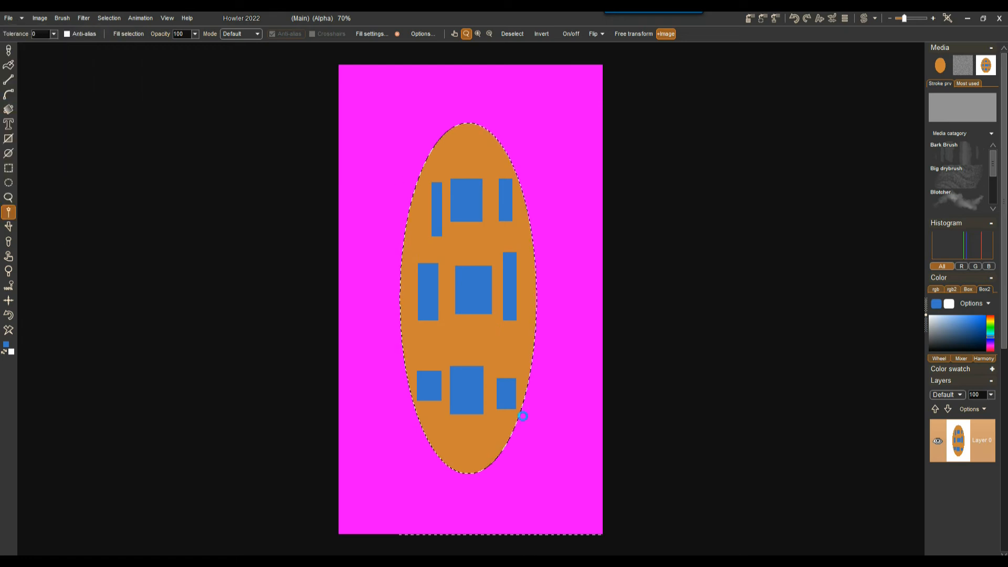
pyautogui.click(293, 353)
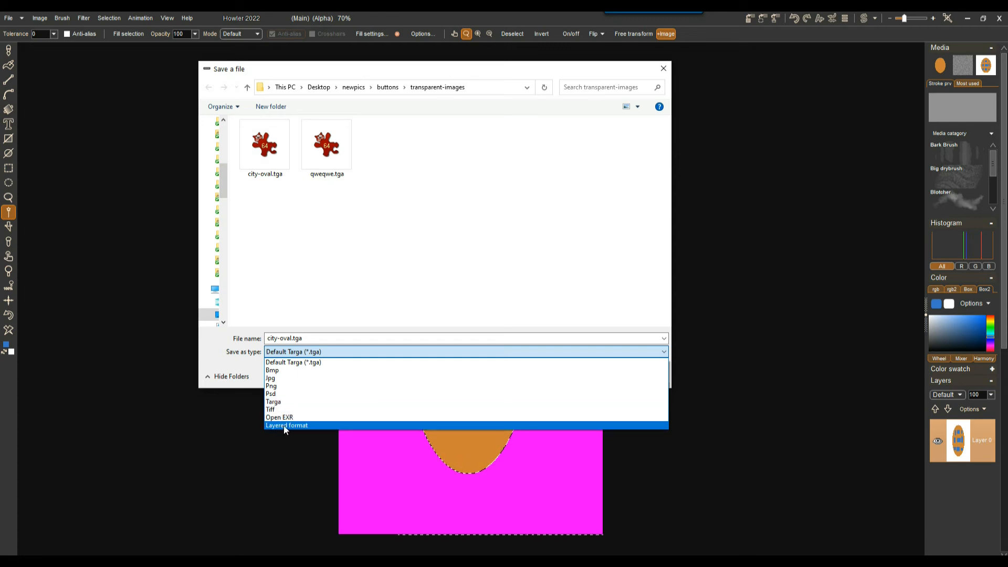
pyautogui.click(272, 388)
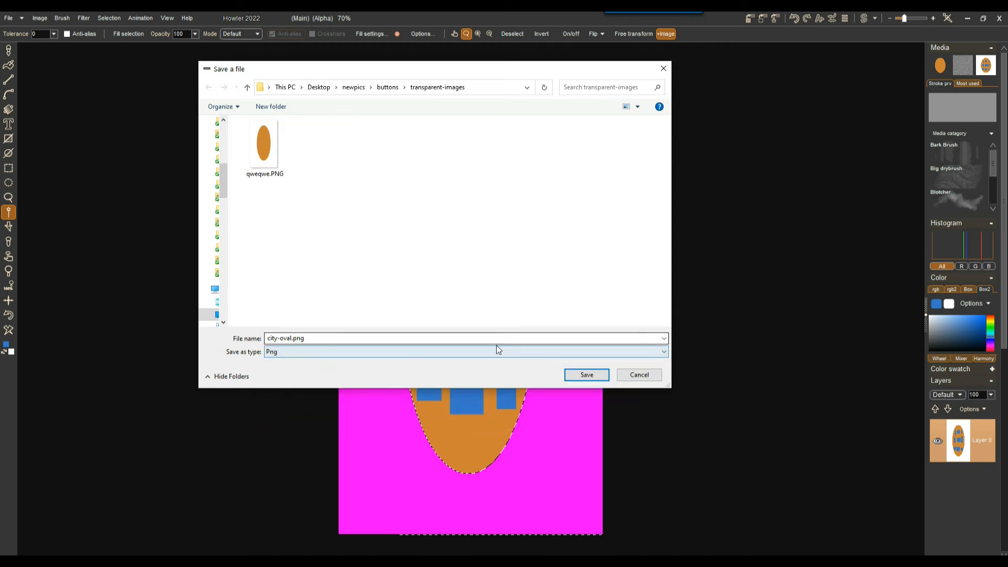
pyautogui.click(575, 373)
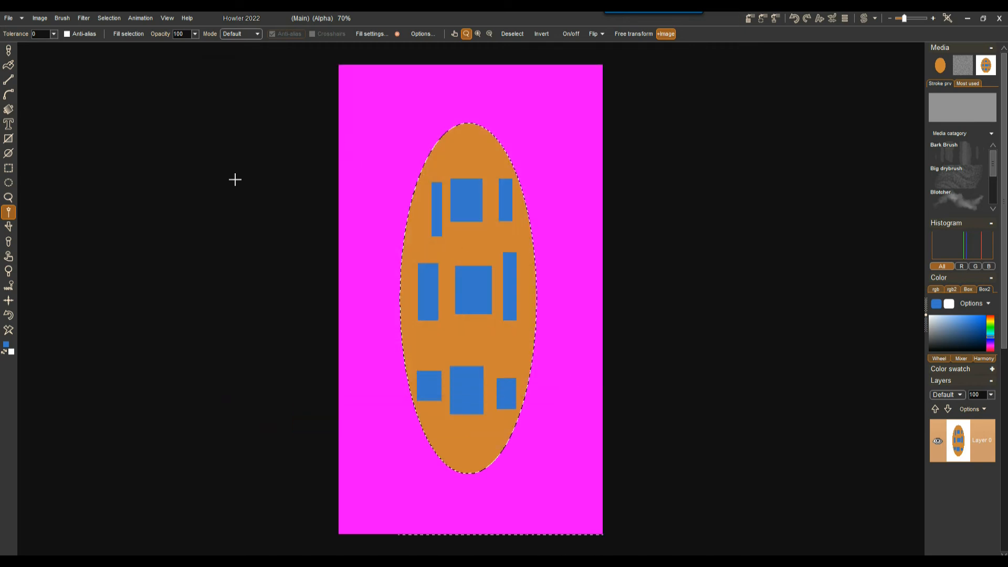
# Step: Save another copy of the image in the Layered format as city-oval.lyr
pyautogui.click(8, 18)
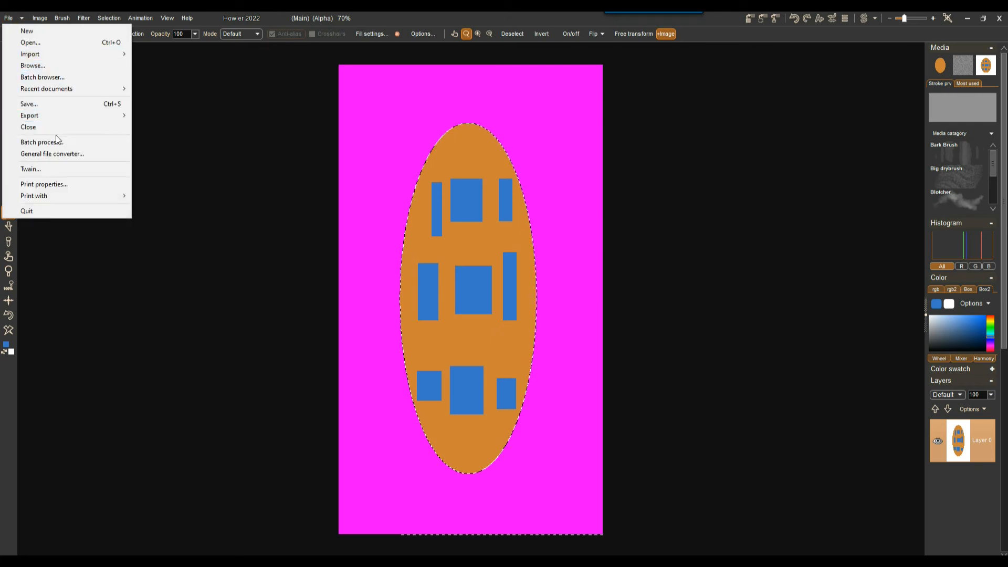
pyautogui.click(52, 103)
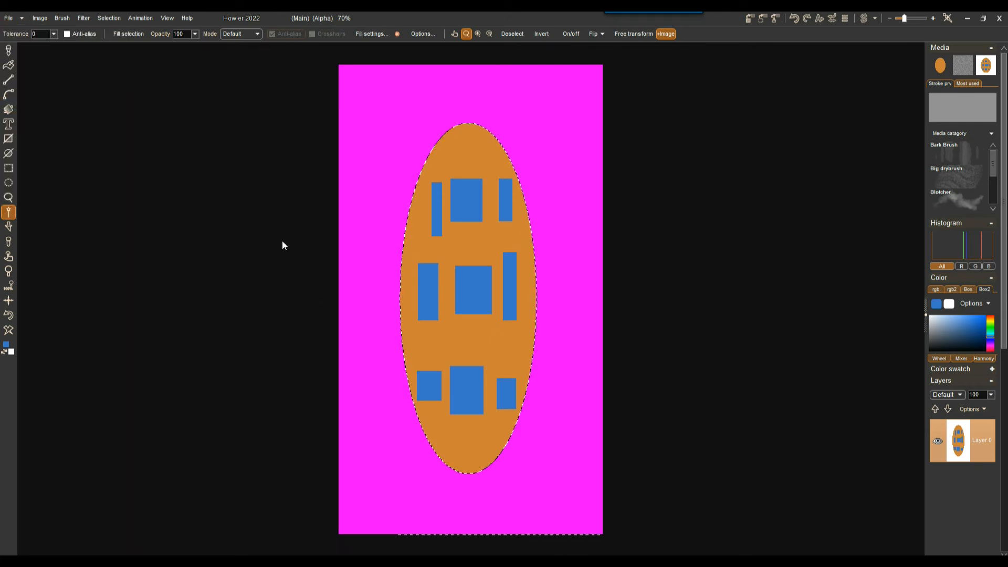
pyautogui.click(279, 352)
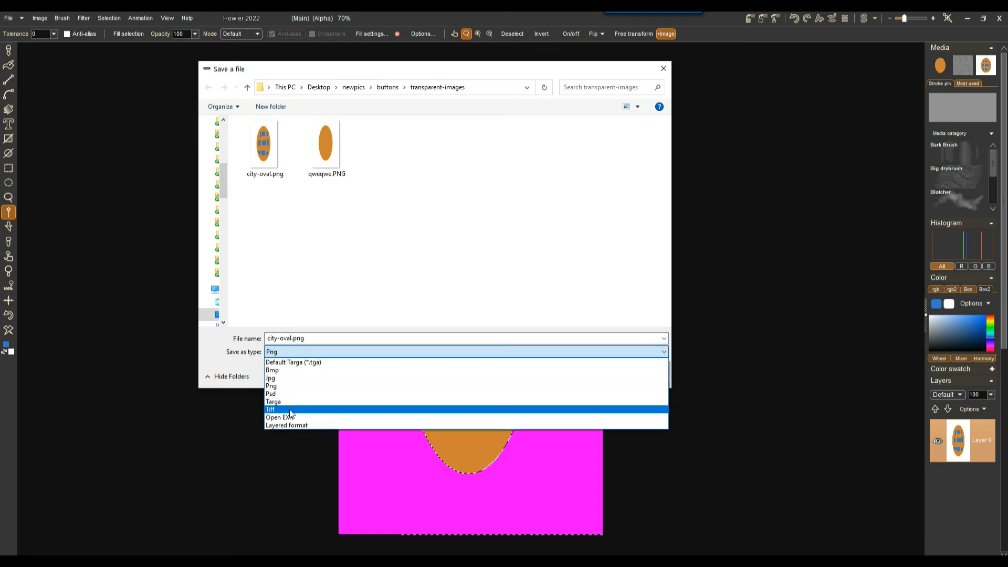
pyautogui.click(283, 425)
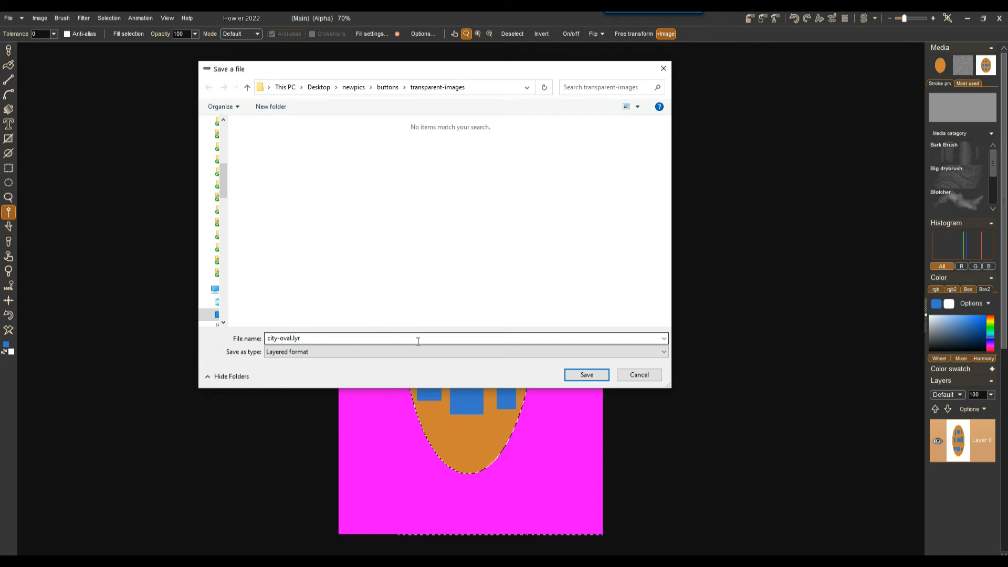
pyautogui.click(588, 374)
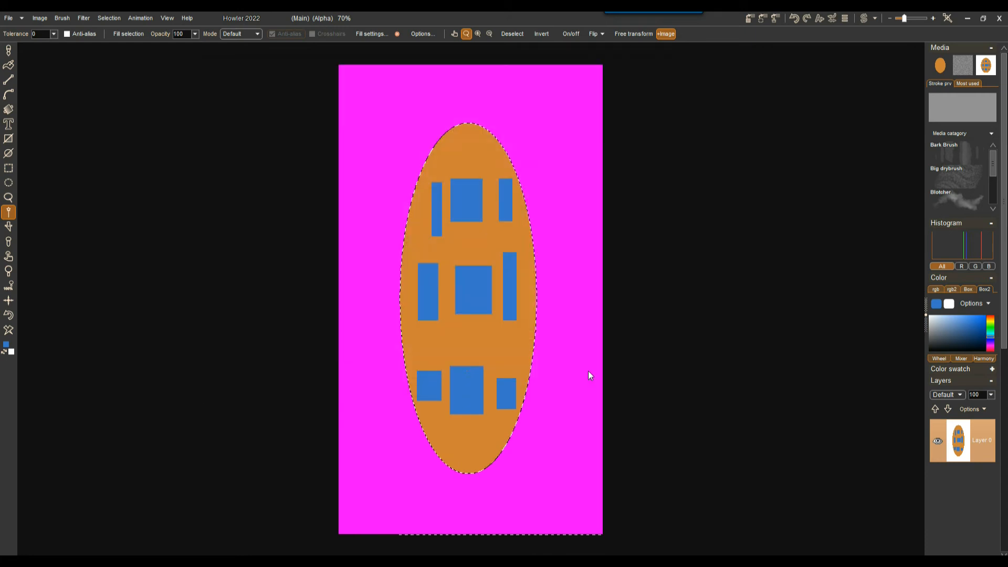
# Step: Close the current document and create a new 640 x 480 VGA image
pyautogui.click(6, 19)
pyautogui.click(24, 32)
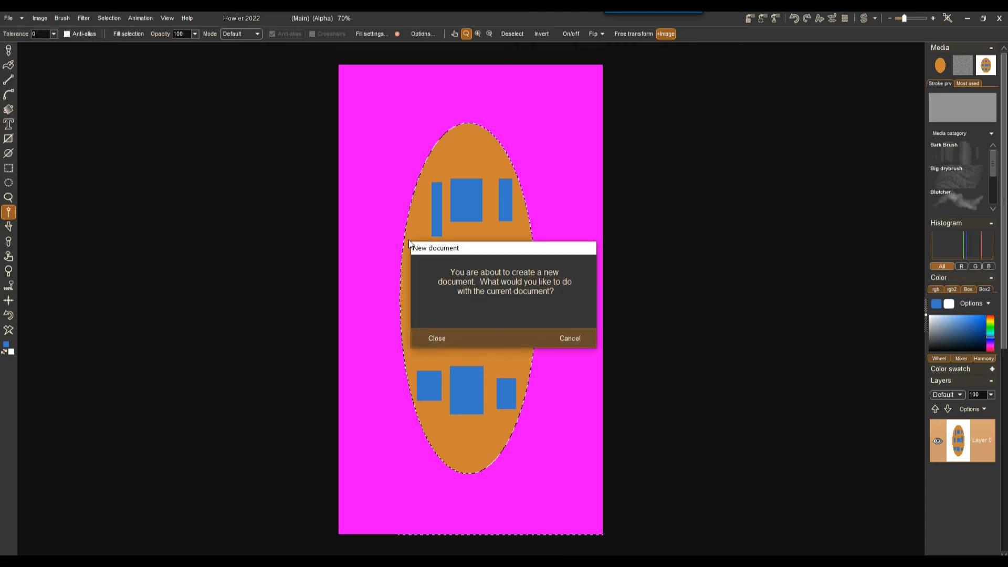
pyautogui.click(446, 336)
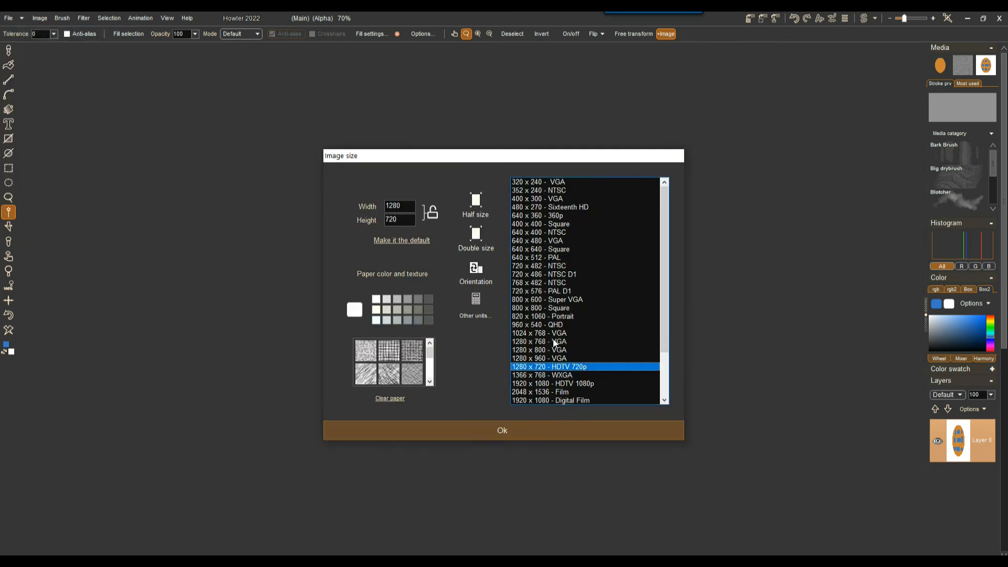
pyautogui.click(532, 242)
pyautogui.click(505, 427)
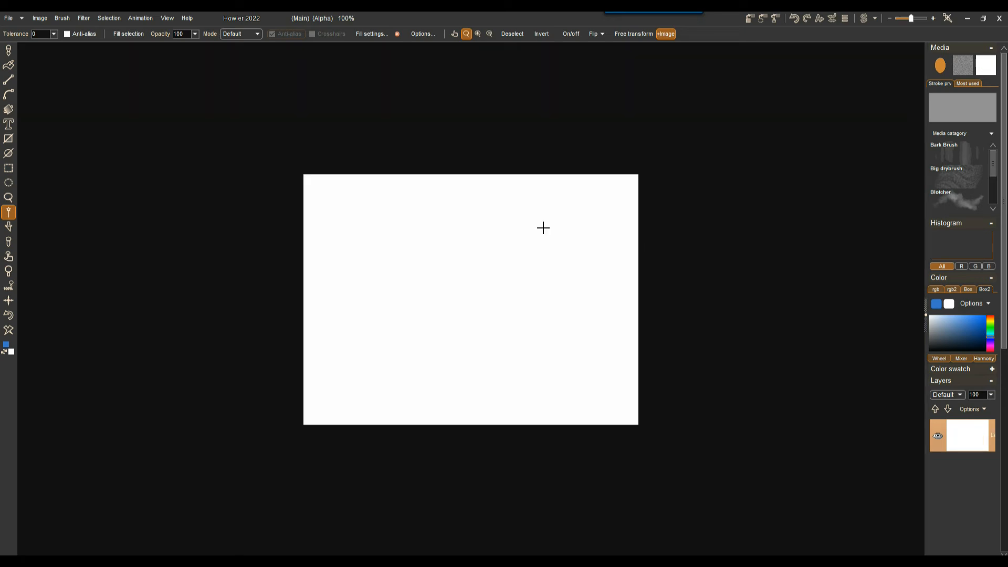
# Step: Open city-oval.png from the transparent-images folder
pyautogui.click(10, 20)
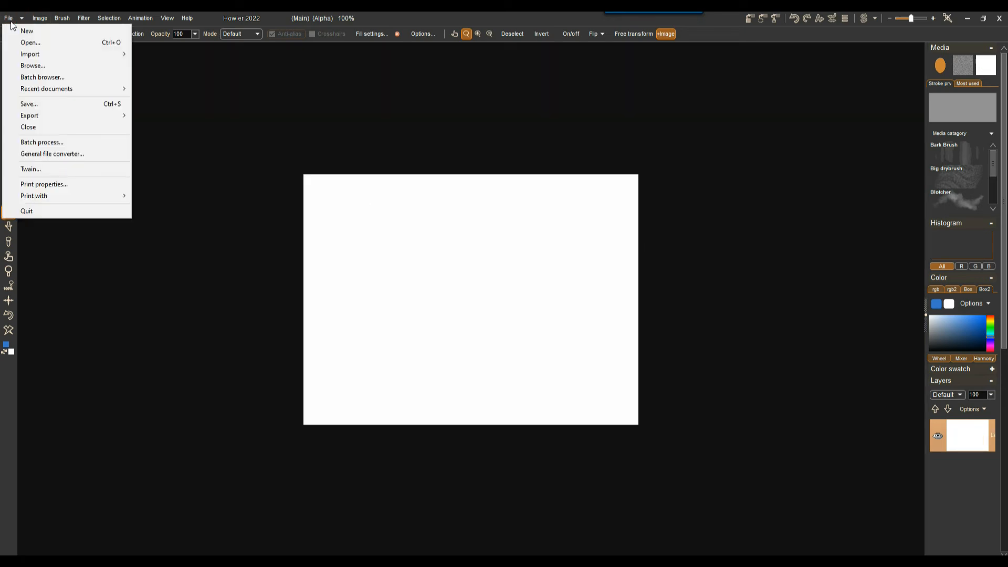
pyautogui.click(34, 45)
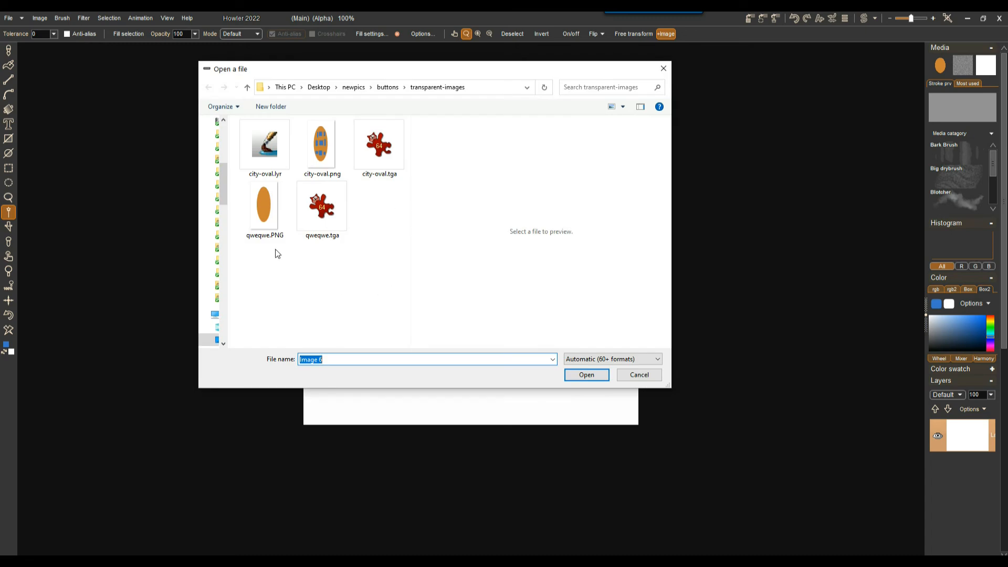
pyautogui.click(266, 214)
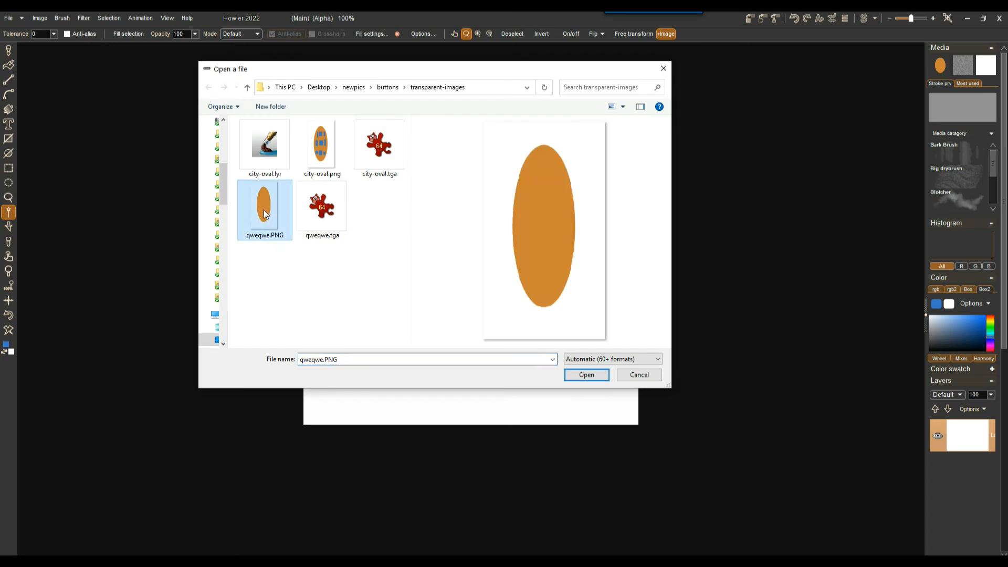
pyautogui.click(324, 132)
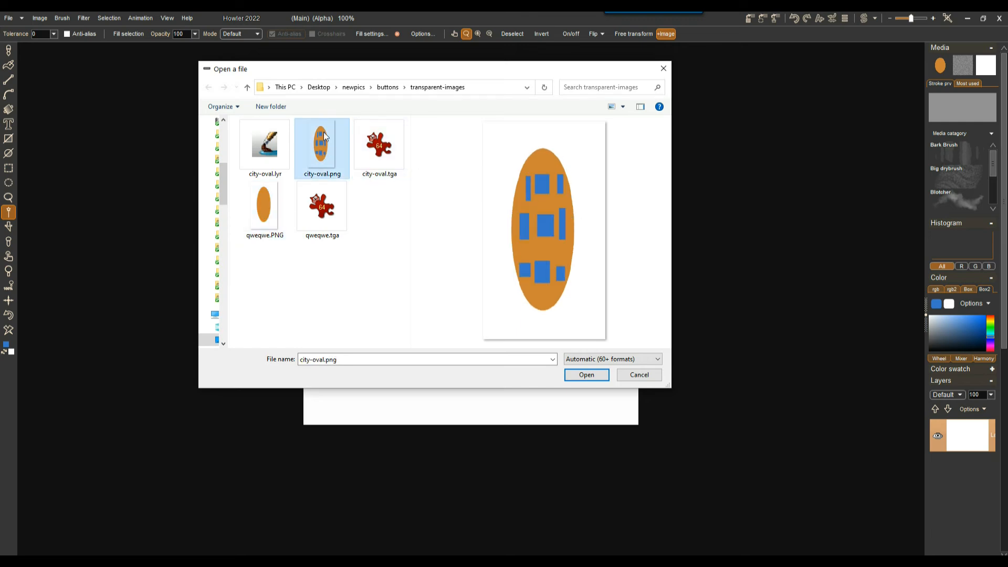
pyautogui.click(583, 375)
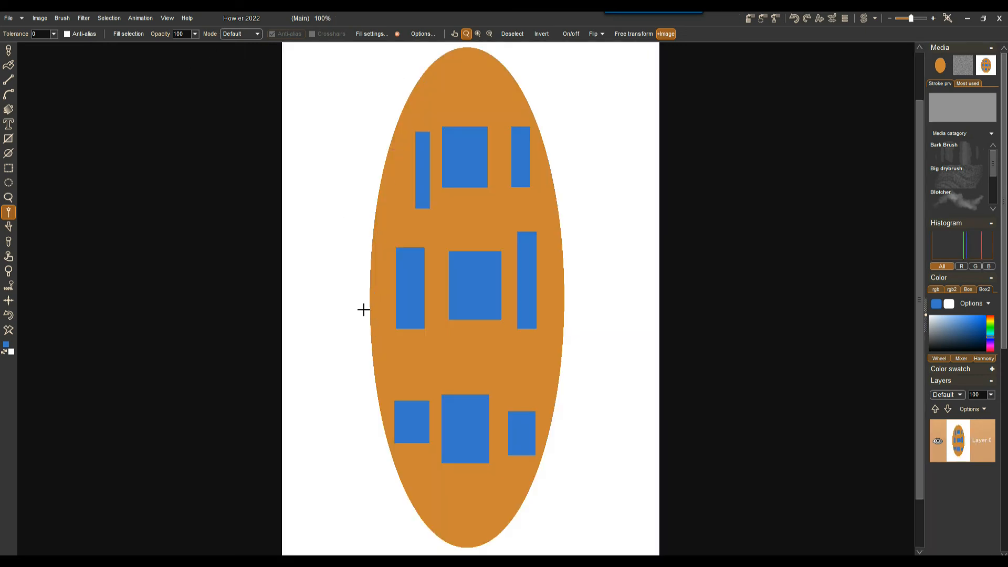
# Step: Turn on the selection in the opened image to reveal the alpha around the ellipse
pyautogui.click(109, 18)
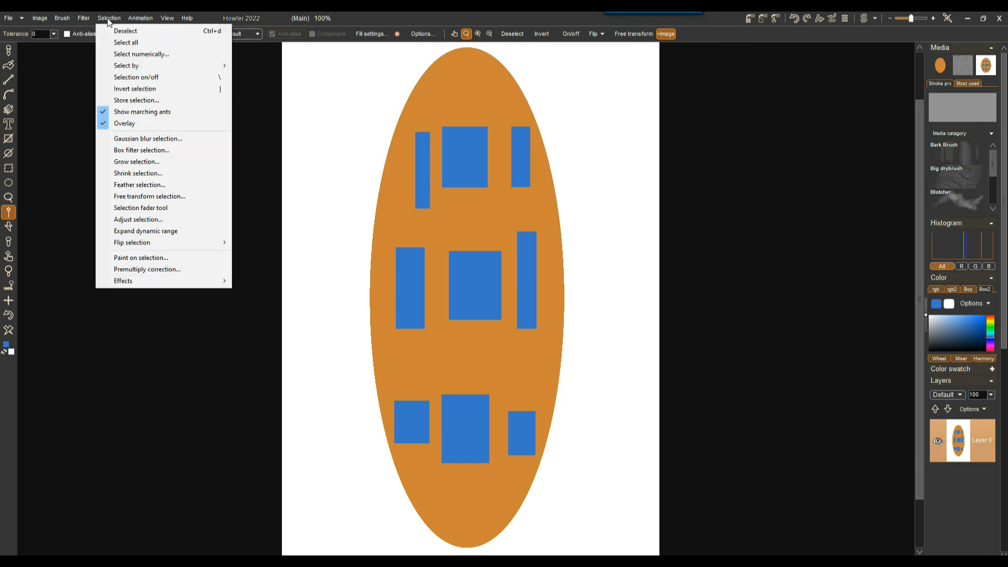
pyautogui.click(139, 76)
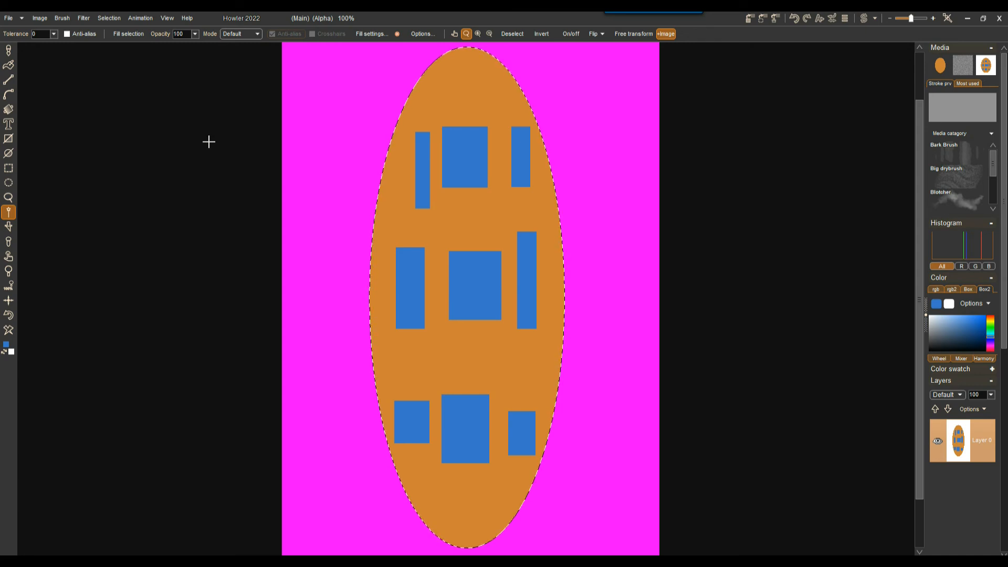
pyautogui.scroll(-2, 467, 205)
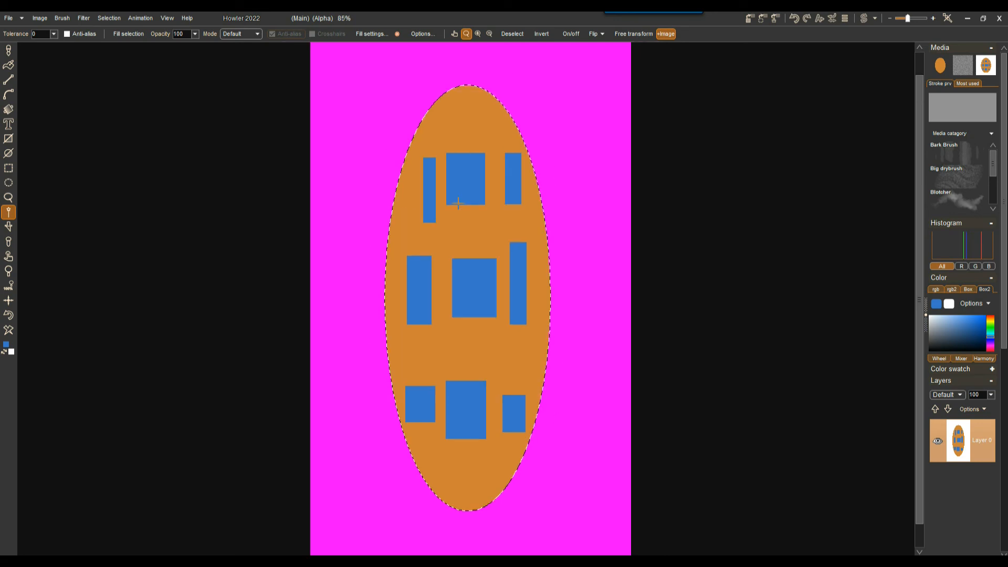
# Step: Store a copy of the decorated ellipse image and view the options for reusing it
pyautogui.click(752, 18)
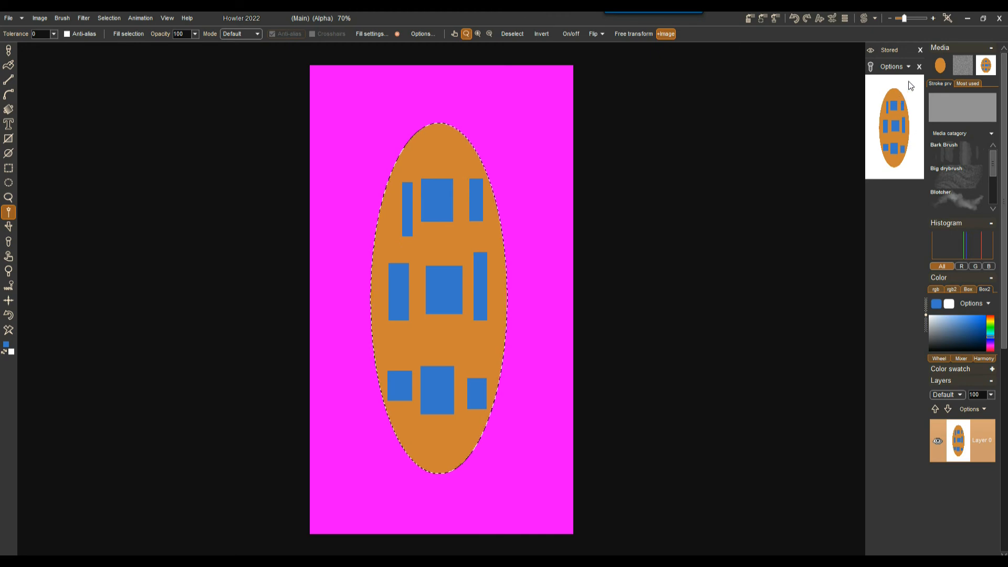
pyautogui.click(907, 67)
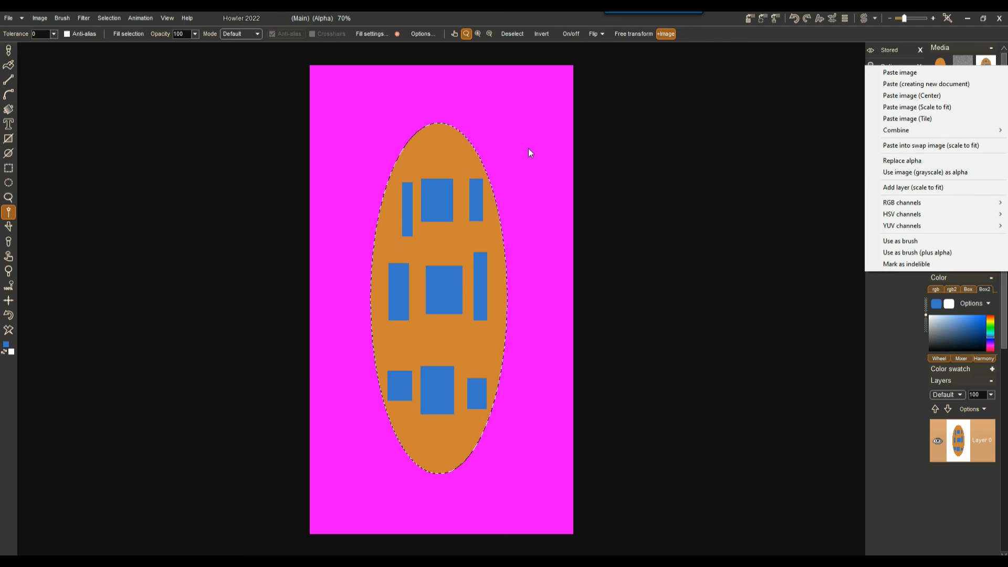
pyautogui.click(459, 30)
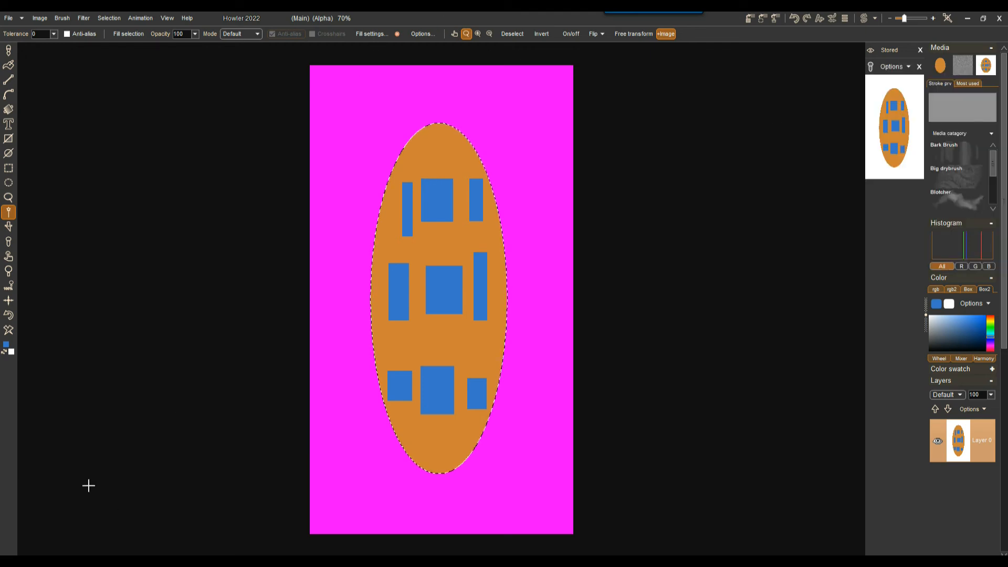
# Step: Clear the canvas and its selection, and bring back the decorated ellipse from the stored image
pyautogui.click(8, 330)
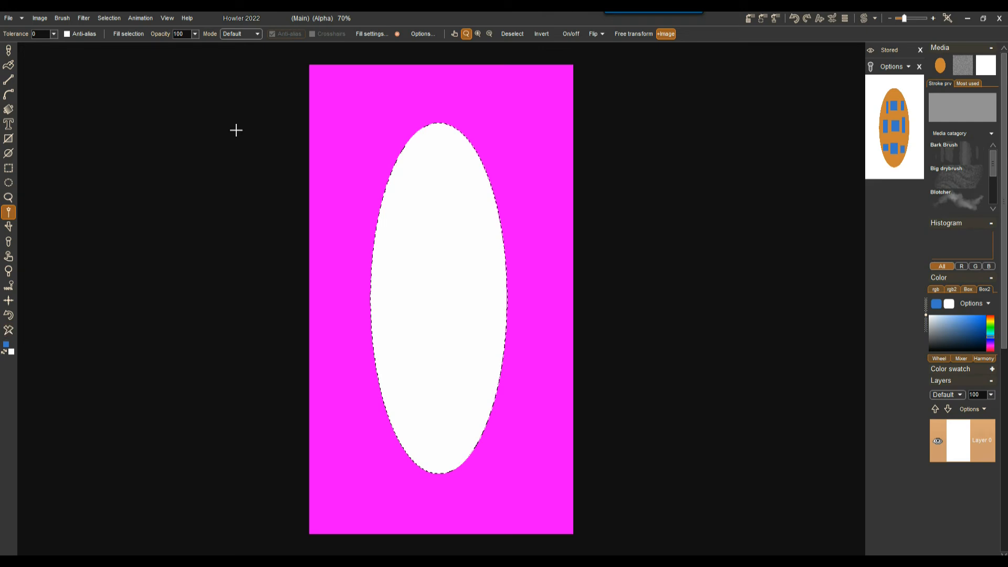
pyautogui.click(109, 18)
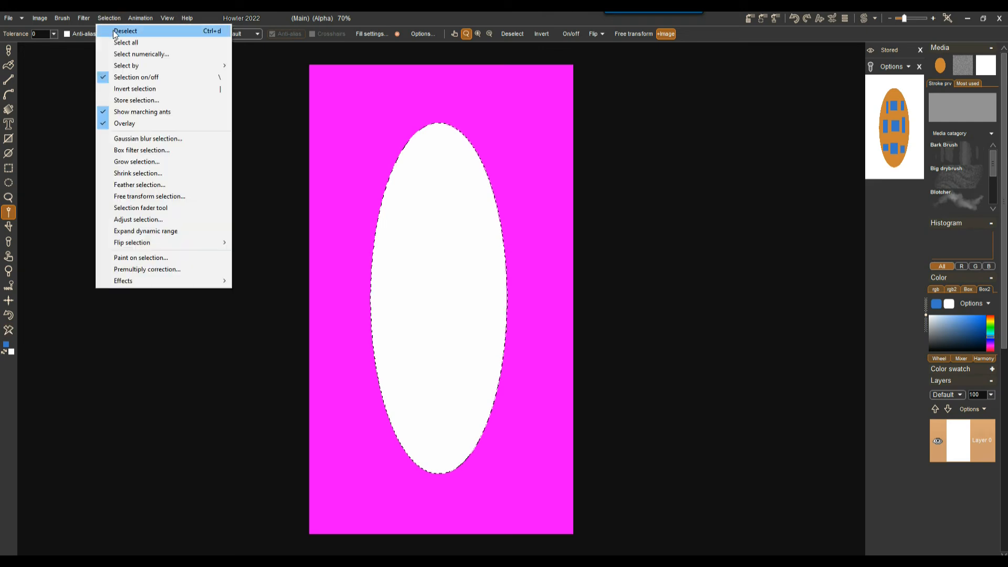
pyautogui.click(116, 32)
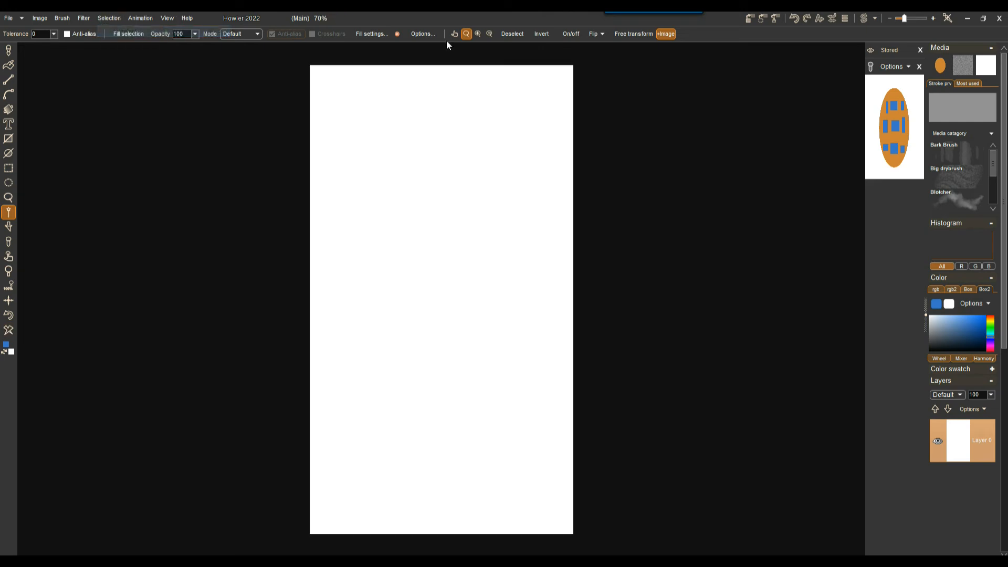
pyautogui.click(902, 111)
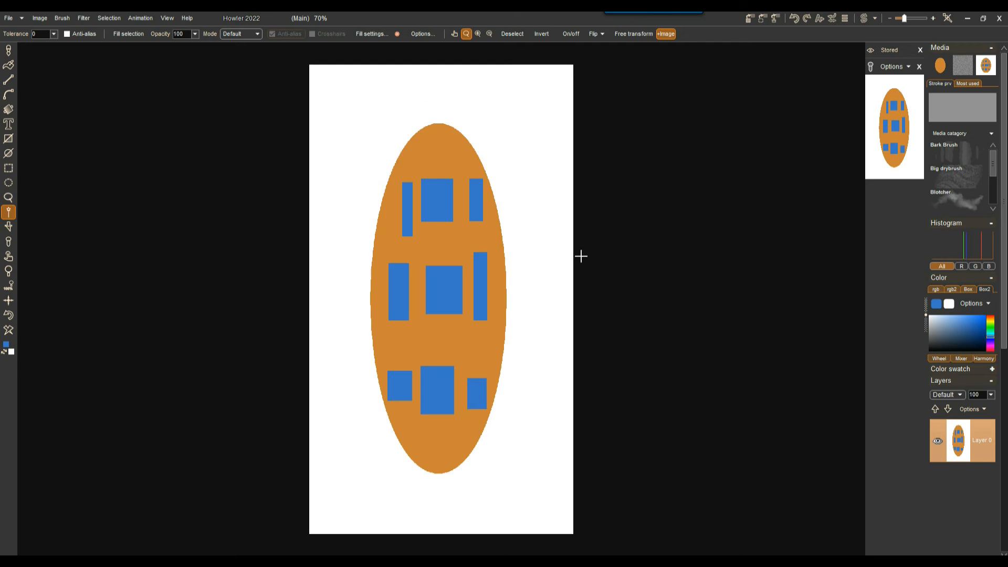
# Step: Replace the canvas alpha with the one from the stored ellipse image, and remove that selection
pyautogui.click(903, 67)
pyautogui.click(909, 162)
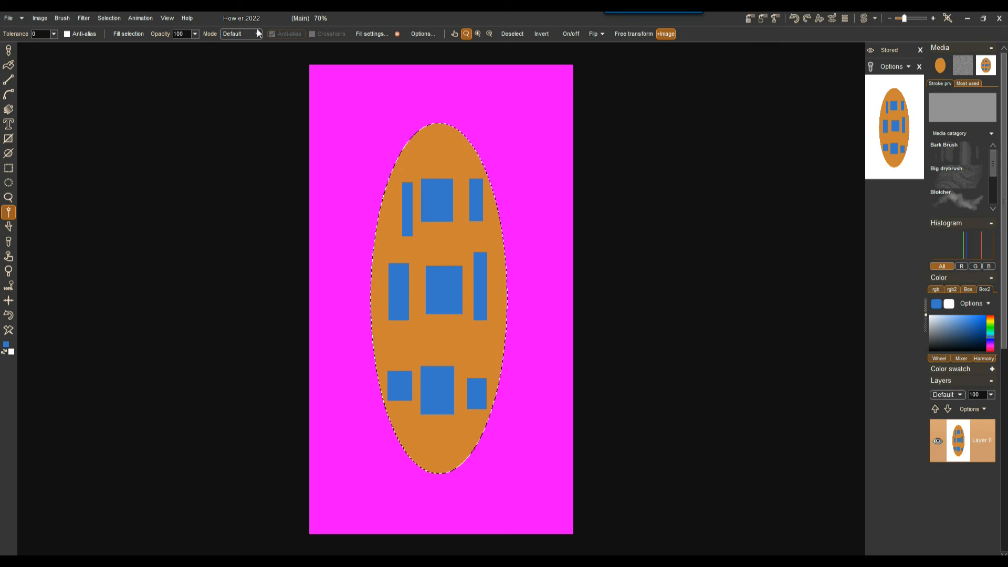
pyautogui.click(112, 17)
pyautogui.click(124, 30)
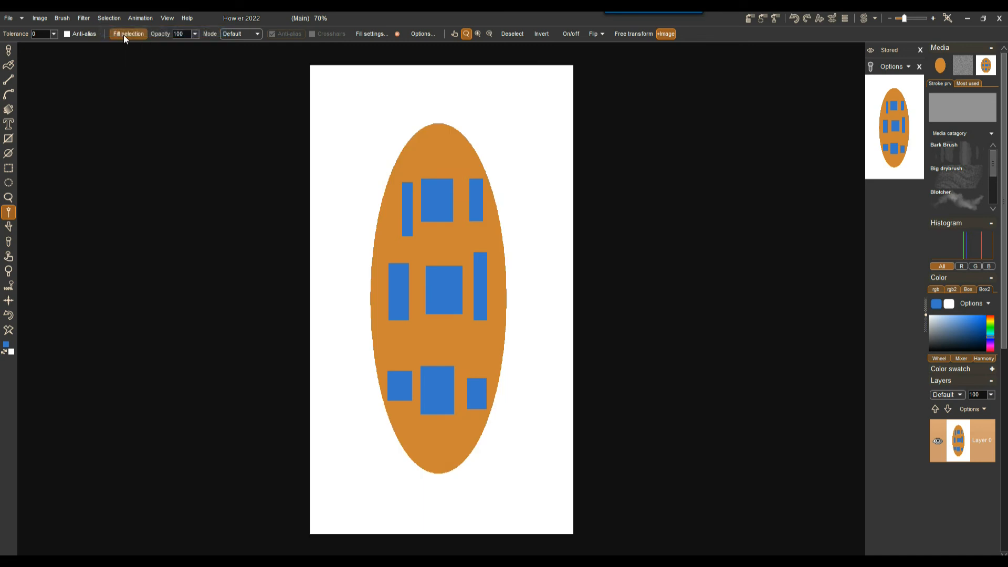
# Step: Clear the canvas and create a new blank image in a smaller landscape format
pyautogui.click(8, 331)
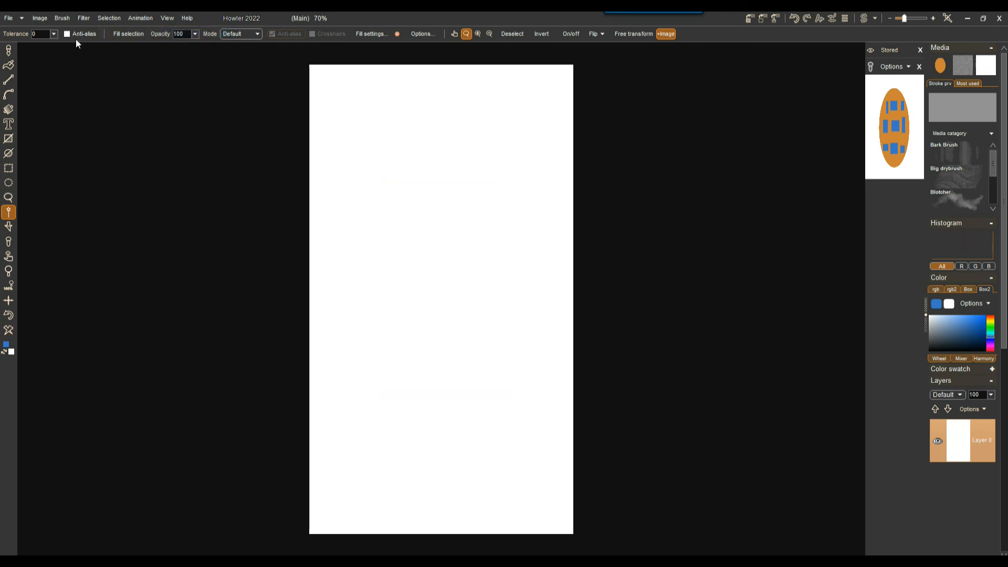
pyautogui.click(9, 18)
pyautogui.click(32, 29)
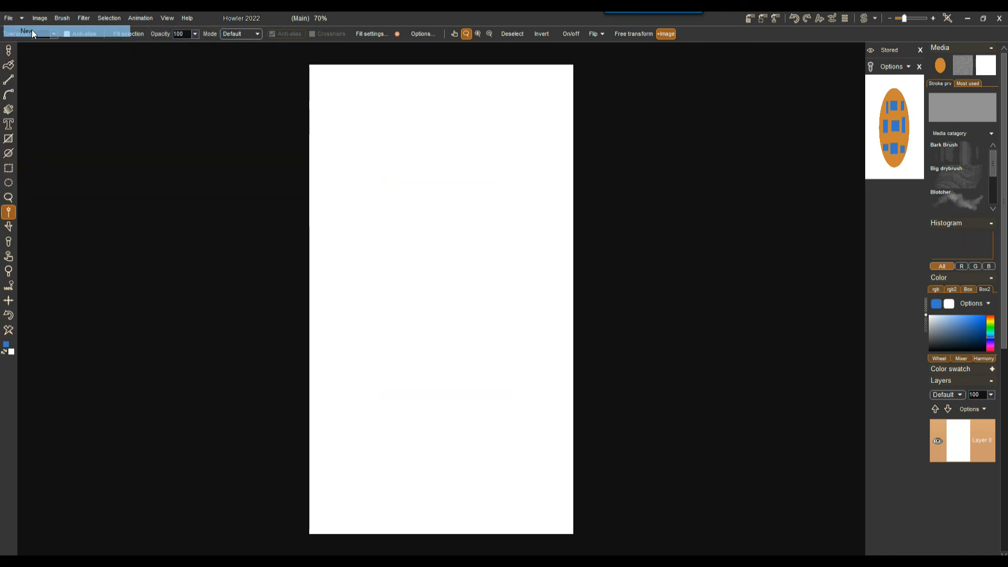
pyautogui.click(438, 338)
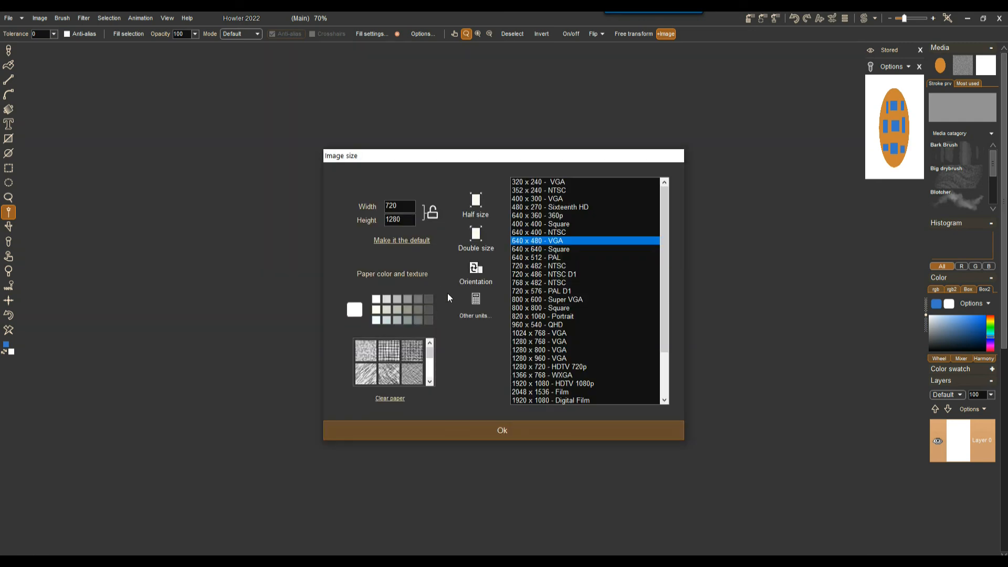
pyautogui.click(502, 430)
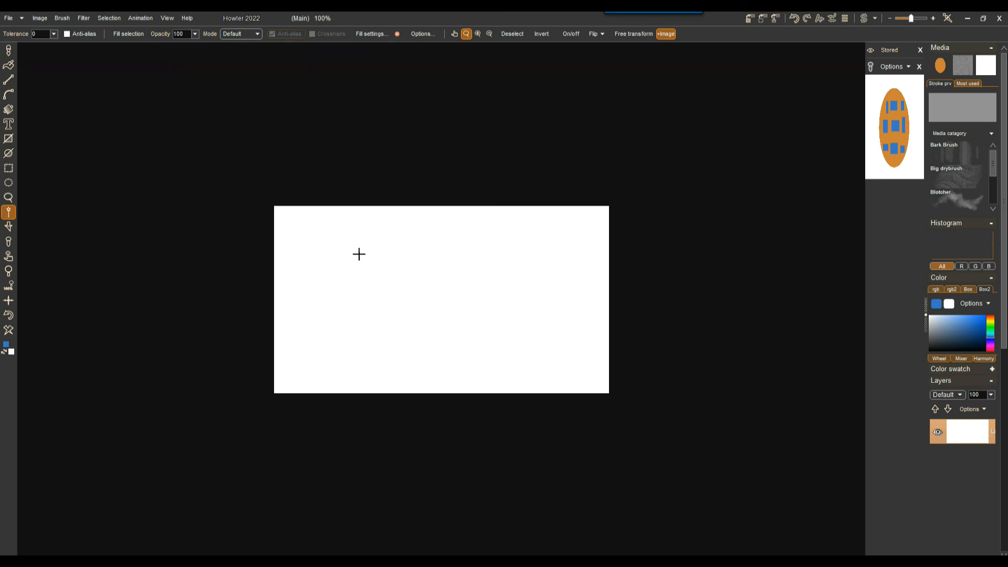
# Step: Open city-oval.lyr from the transparent-images folder using the Layered format file type
pyautogui.click(9, 19)
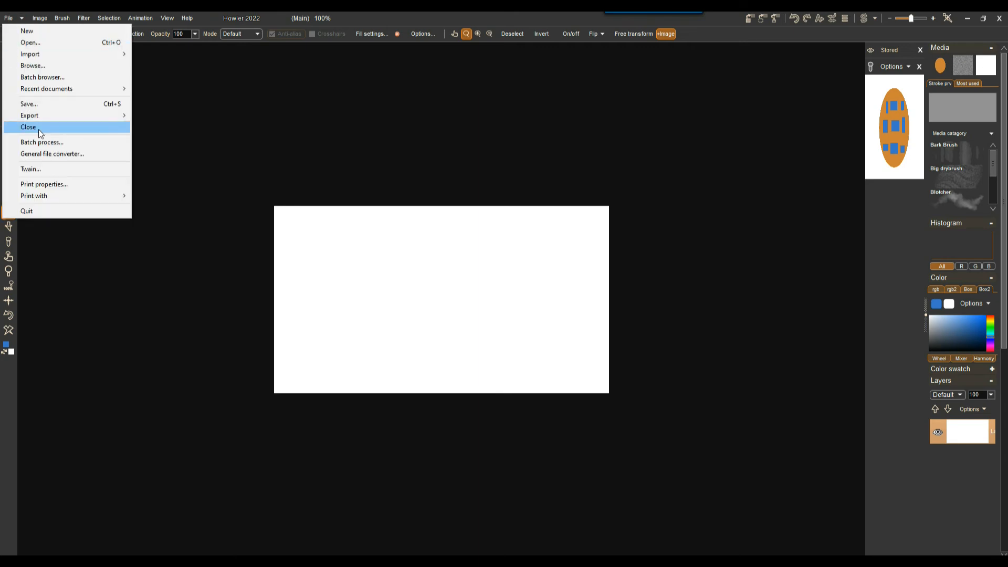
pyautogui.click(41, 48)
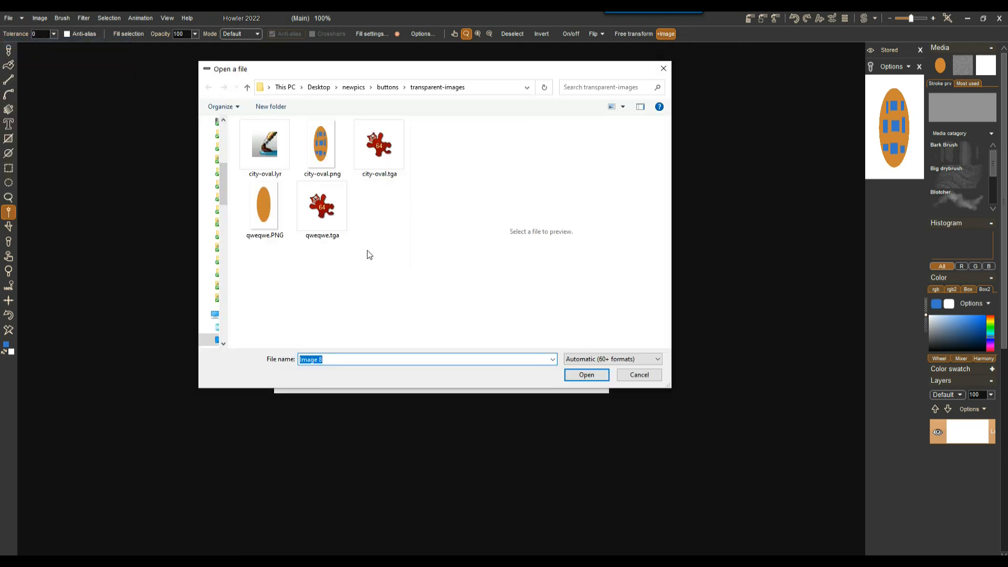
pyautogui.click(259, 147)
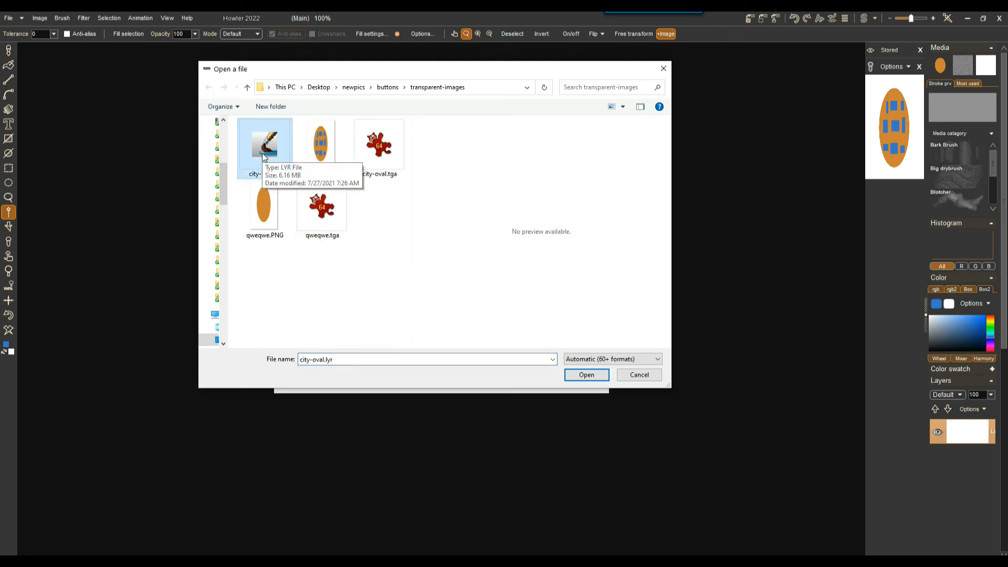
pyautogui.click(588, 359)
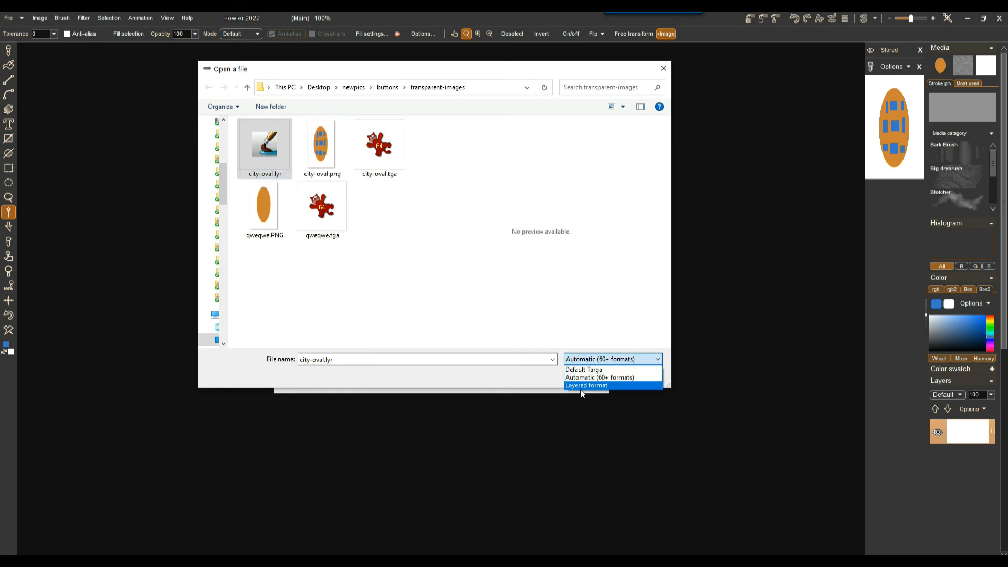
pyautogui.click(586, 386)
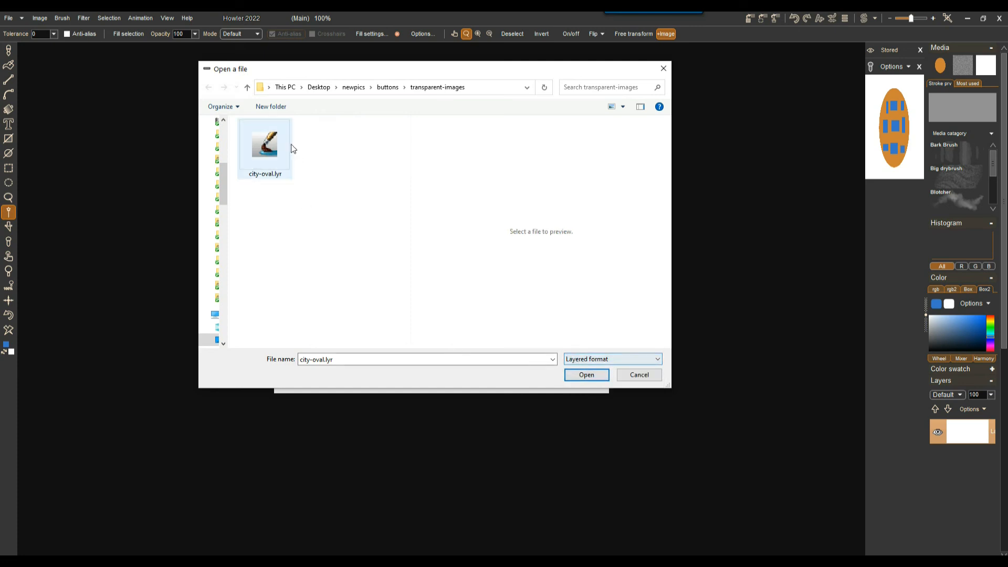
pyautogui.click(591, 378)
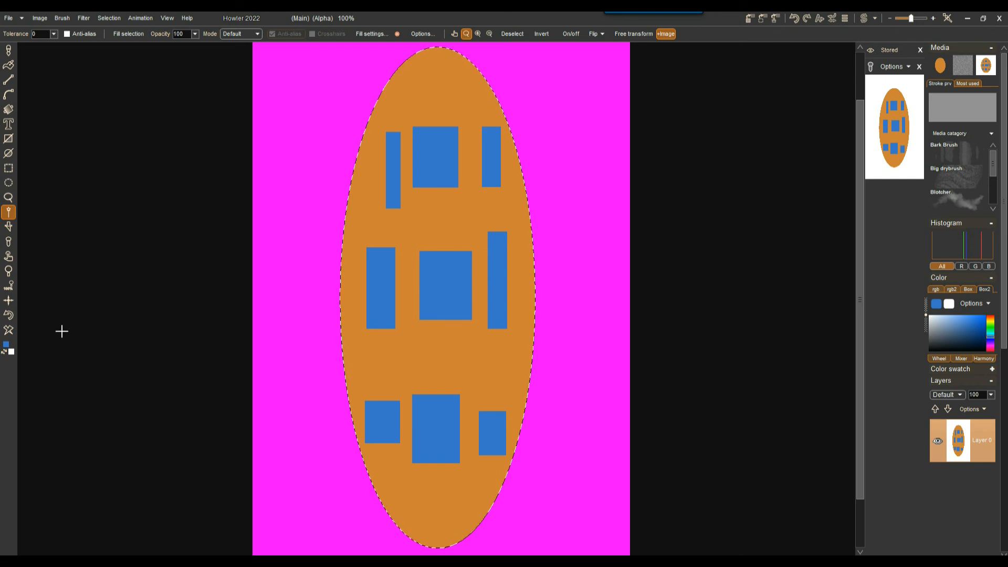
# Step: Remove the selection from the opened ellipse image and switch to its swap image
pyautogui.click(112, 20)
pyautogui.click(212, 30)
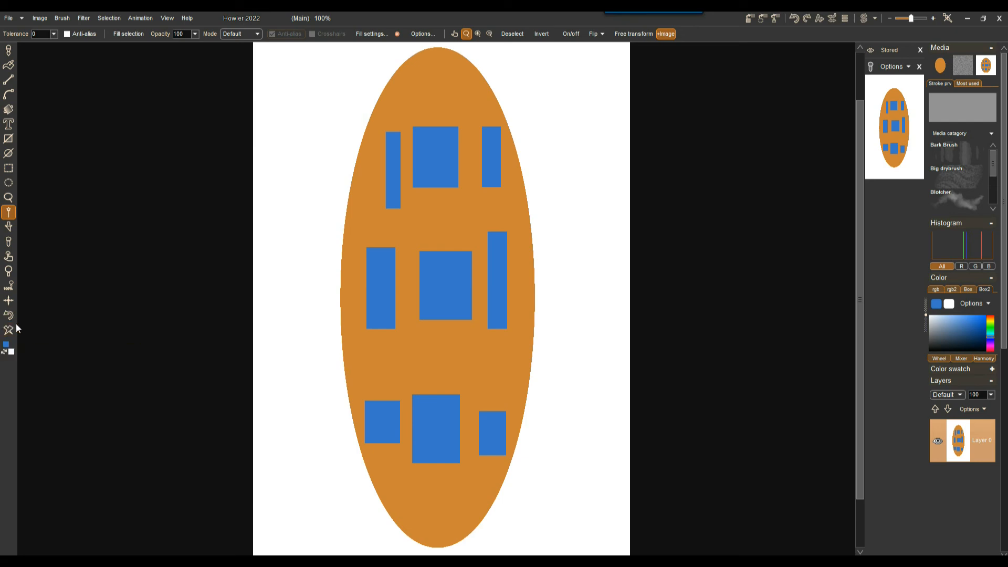
pyautogui.click(865, 19)
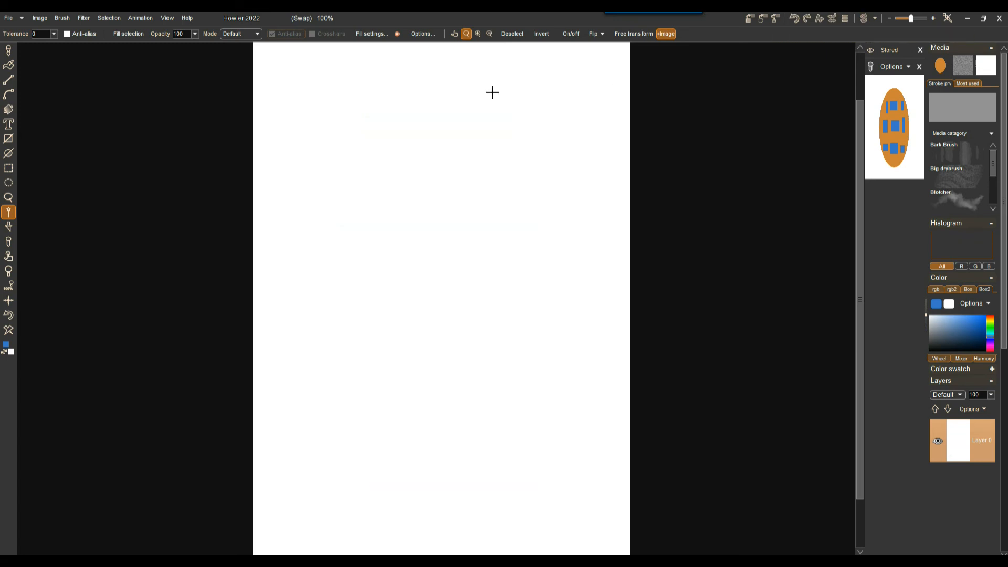
# Step: Clear the swap image's selection and paint a short overlapping stroke with the orange ellipse brush
pyautogui.click(541, 149)
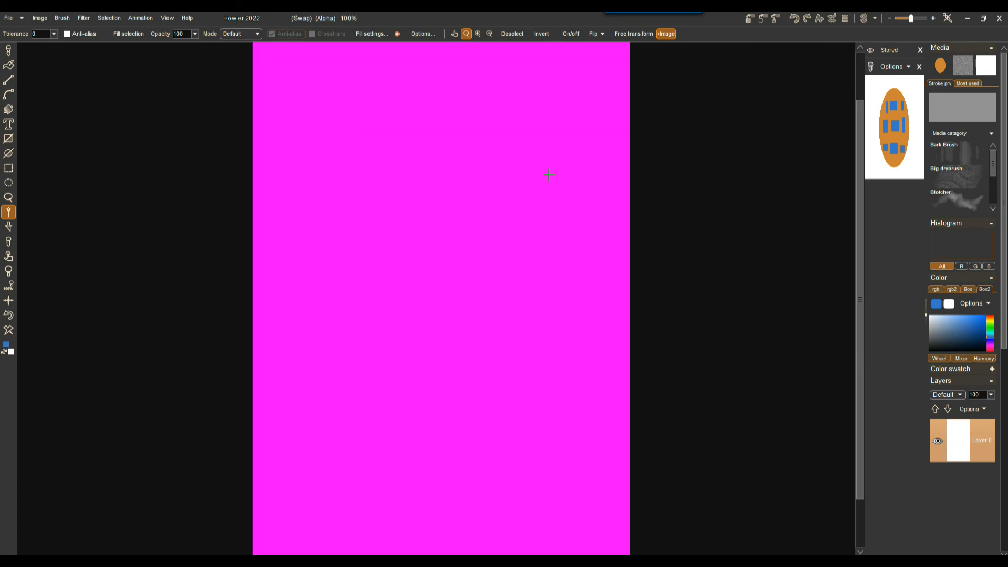
pyautogui.click(8, 50)
pyautogui.click(115, 20)
pyautogui.click(152, 31)
pyautogui.moveTo(465, 141)
pyautogui.mouseDown()
pyautogui.moveTo(385, 167)
pyautogui.moveTo(421, 220)
pyautogui.mouseUp()
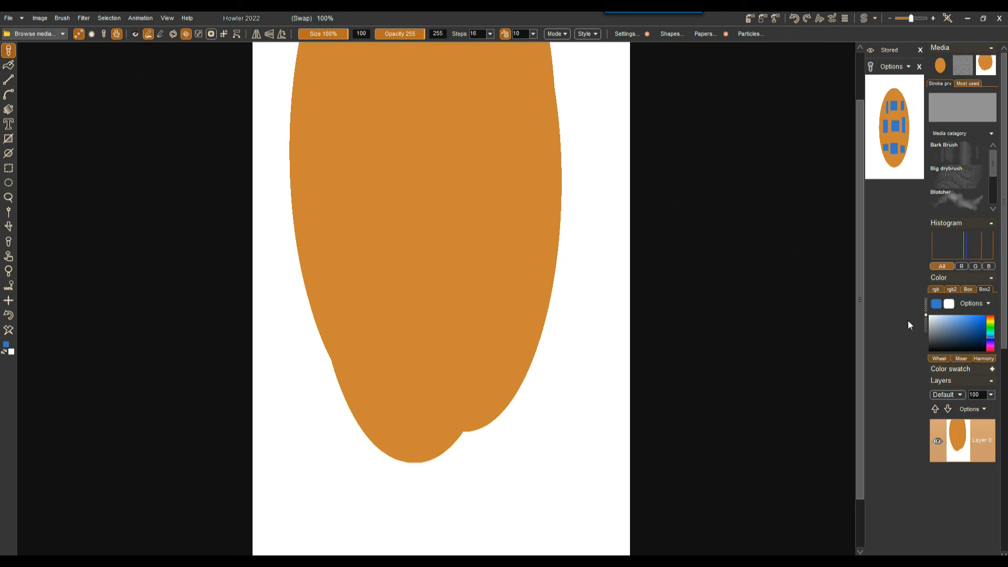
# Step: Pick a dark blue paint color and load the Med. airbrush preset
pyautogui.click(964, 336)
pyautogui.click(9, 51)
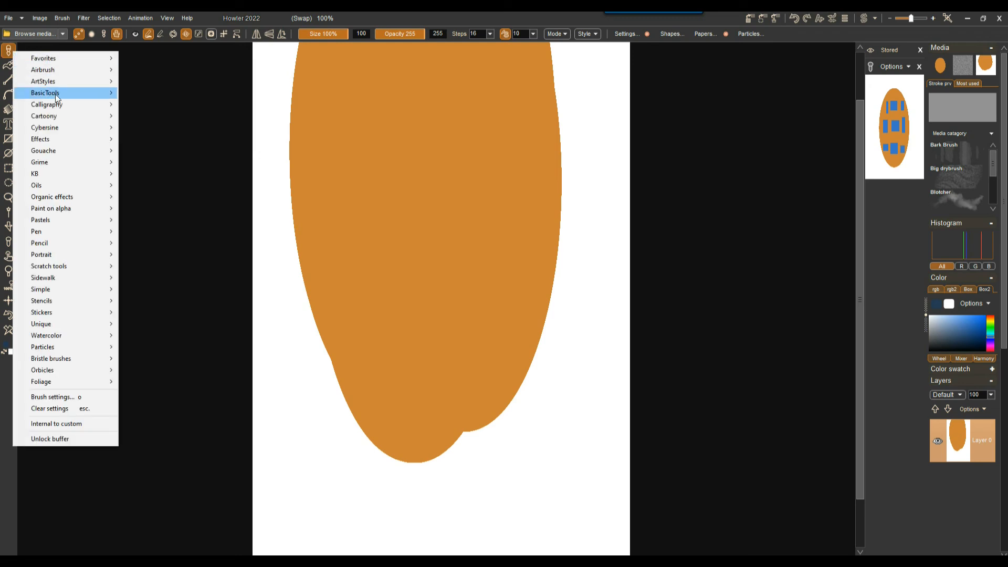
pyautogui.moveTo(62, 71)
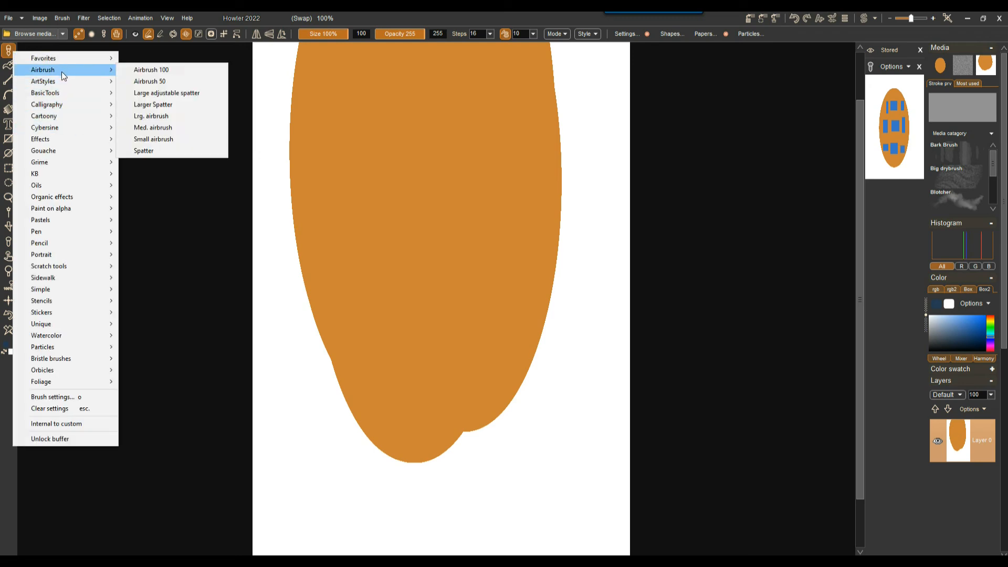
pyautogui.click(164, 128)
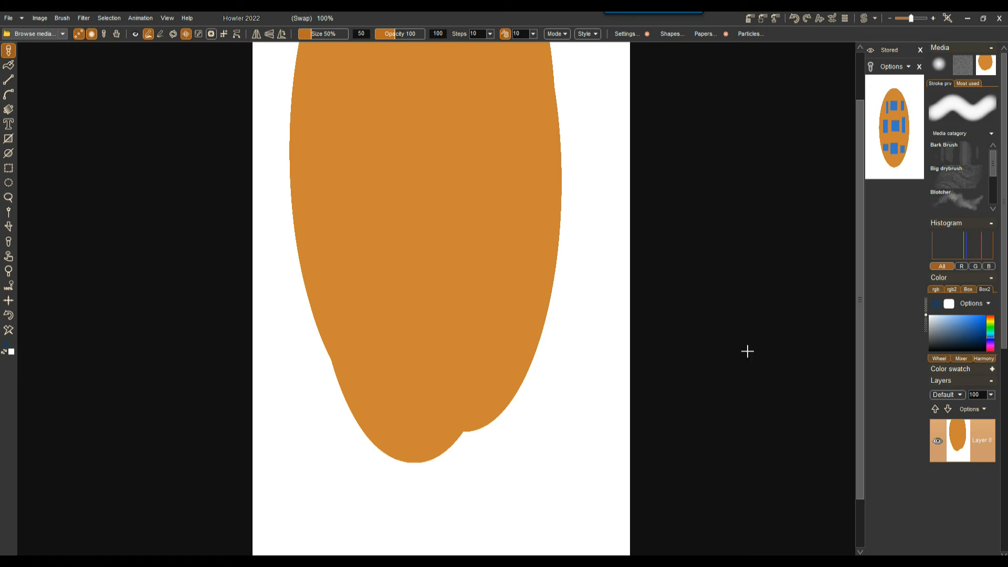
# Step: Clear the swap image and airbrush loose dark blue scribbles across it
pyautogui.click(8, 329)
pyautogui.moveTo(353, 97)
pyautogui.mouseDown()
pyautogui.moveTo(534, 189)
pyautogui.moveTo(417, 382)
pyautogui.moveTo(463, 465)
pyautogui.moveTo(521, 408)
pyautogui.mouseUp()
pyautogui.moveTo(497, 162)
pyautogui.mouseDown()
pyautogui.moveTo(494, 186)
pyautogui.moveTo(338, 148)
pyautogui.moveTo(385, 176)
pyautogui.mouseUp()
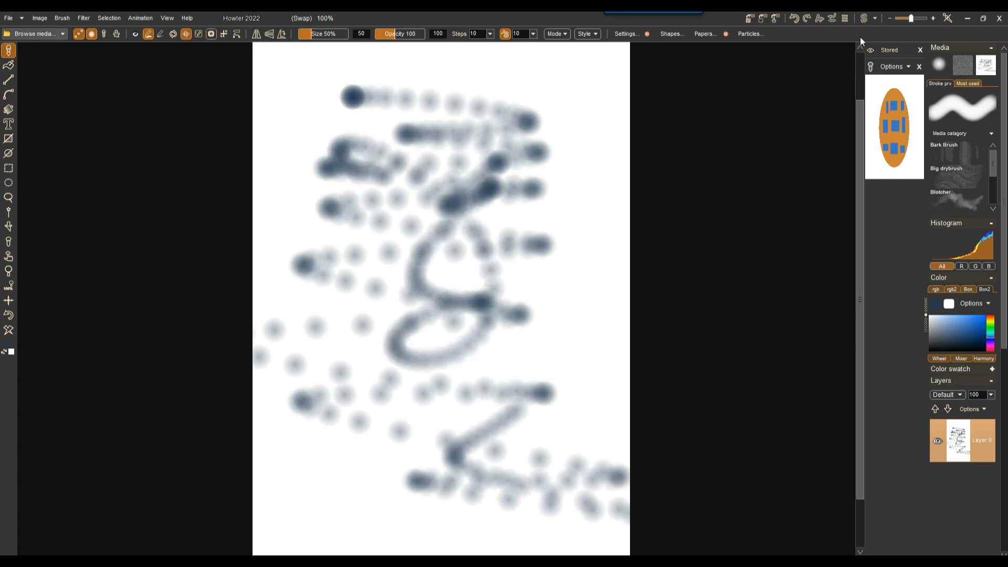
# Step: Flip between the main and swap images to compare them, ending on the main image
pyautogui.click(863, 18)
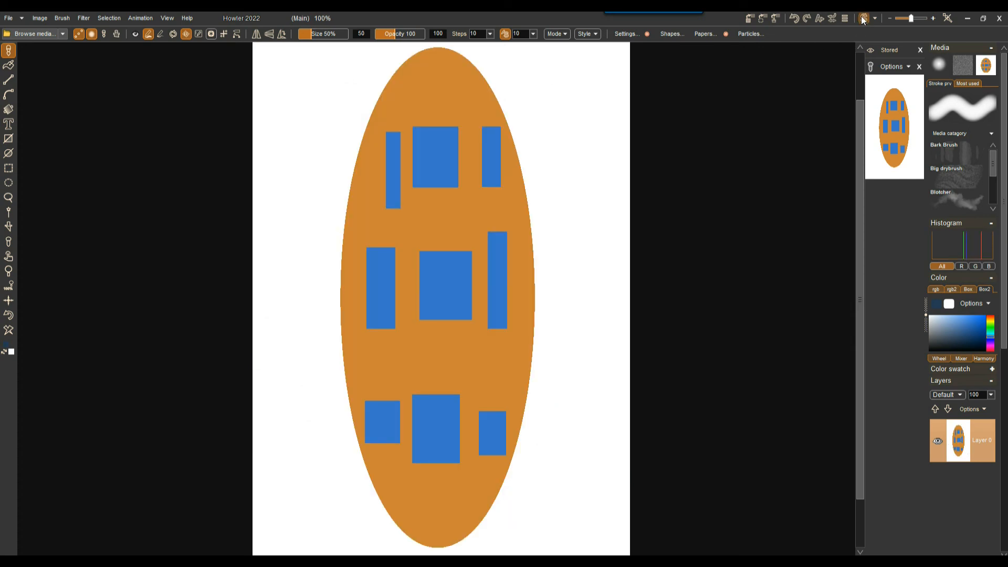
pyautogui.click(863, 19)
pyautogui.click(862, 19)
pyautogui.click(863, 19)
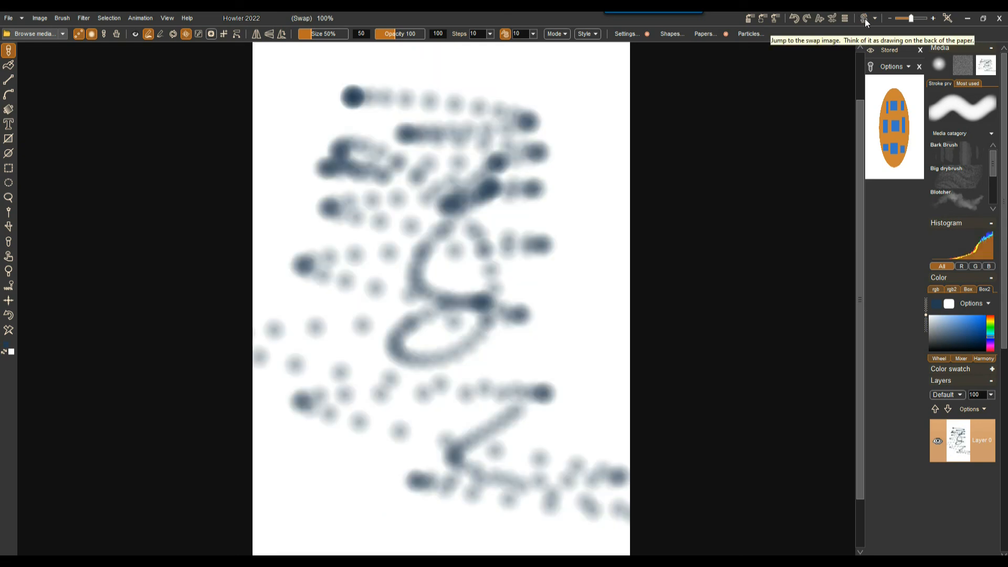
pyautogui.click(865, 18)
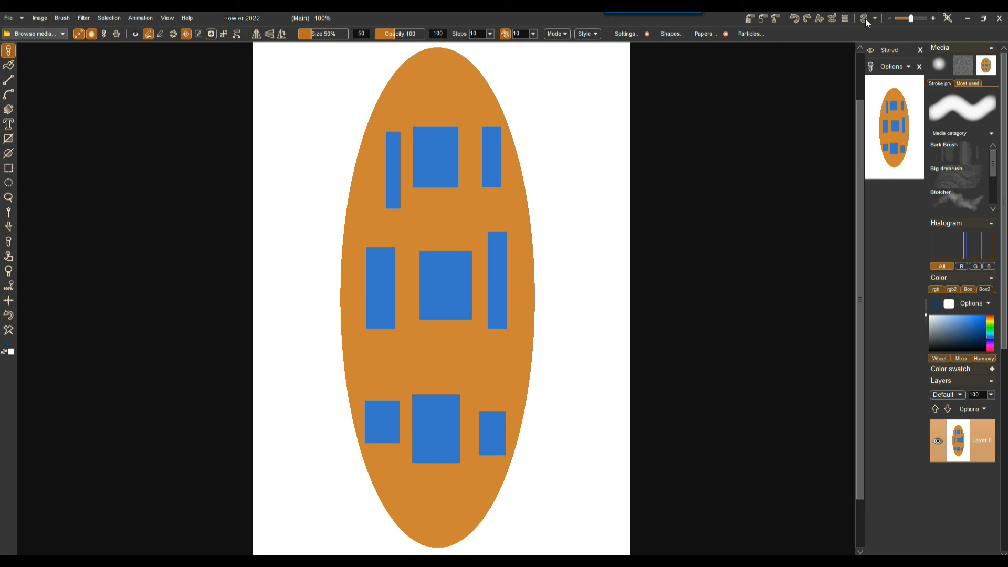
# Step: Toggle swap mixing on and off to preview the scribbles over the decorated ellipse
pyautogui.click(985, 68)
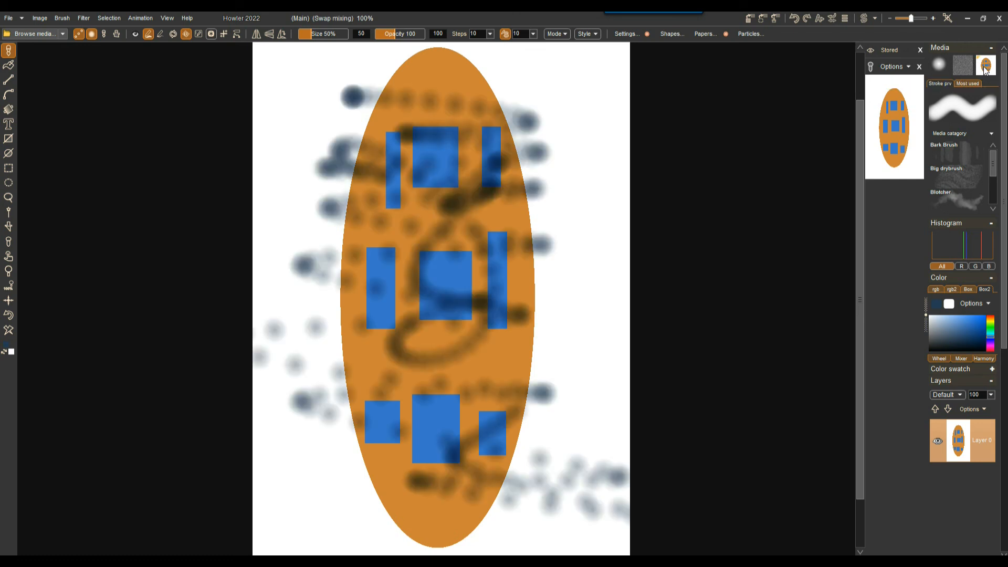
pyautogui.click(986, 68)
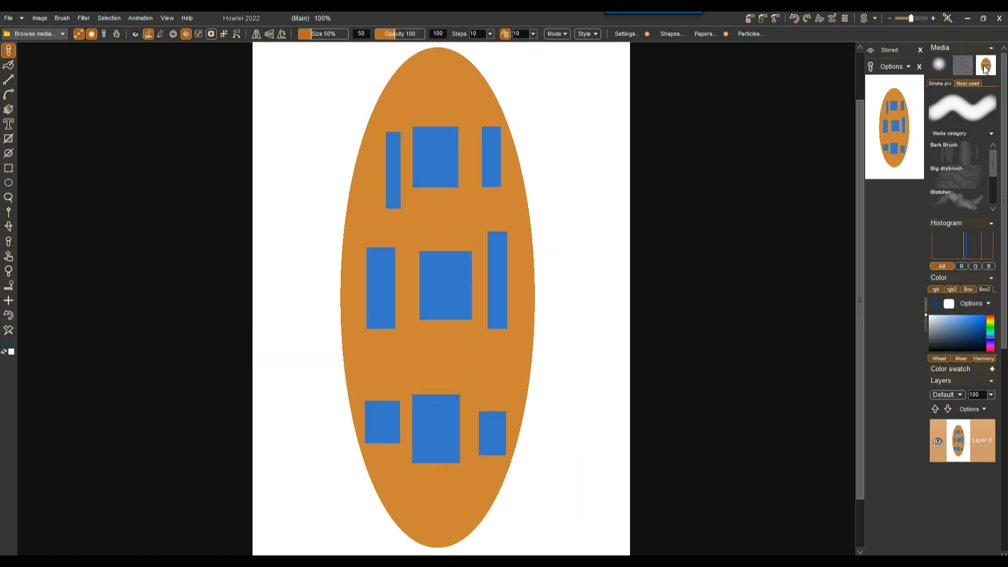
pyautogui.click(985, 69)
pyautogui.click(986, 69)
# Step: Deselect the main image and replace its alpha with the one from the stored image
pyautogui.click(114, 19)
pyautogui.click(129, 32)
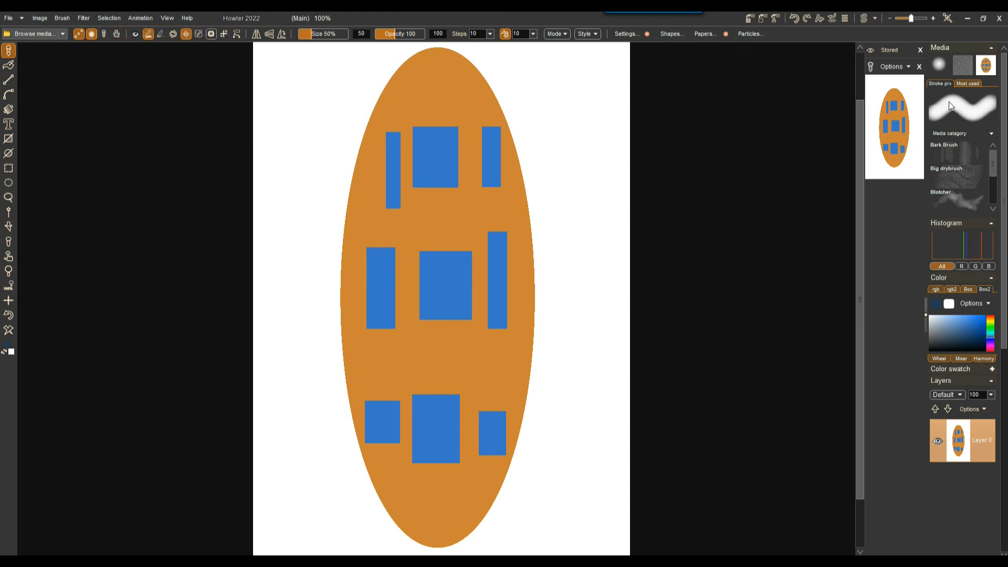
pyautogui.click(908, 67)
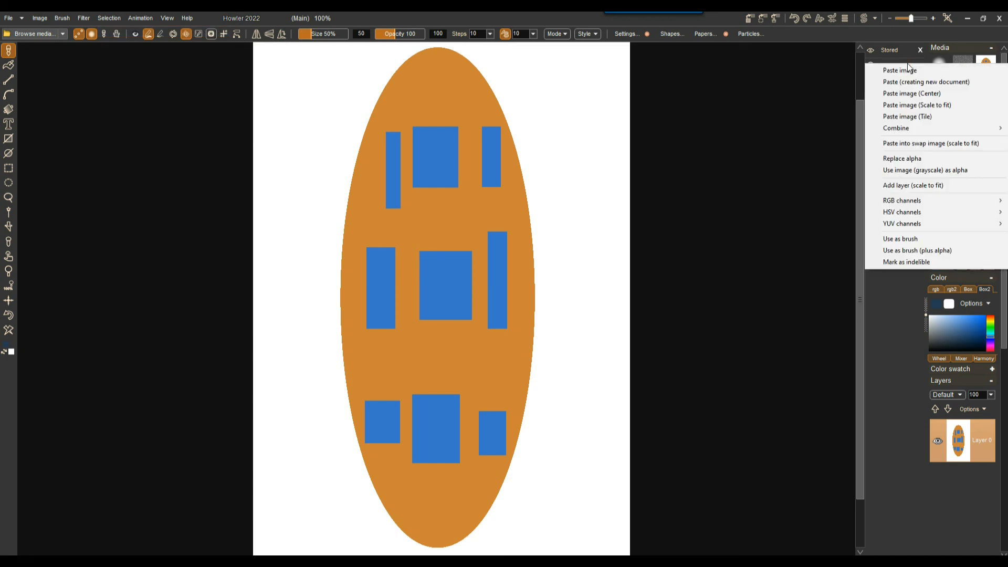
pyautogui.click(899, 158)
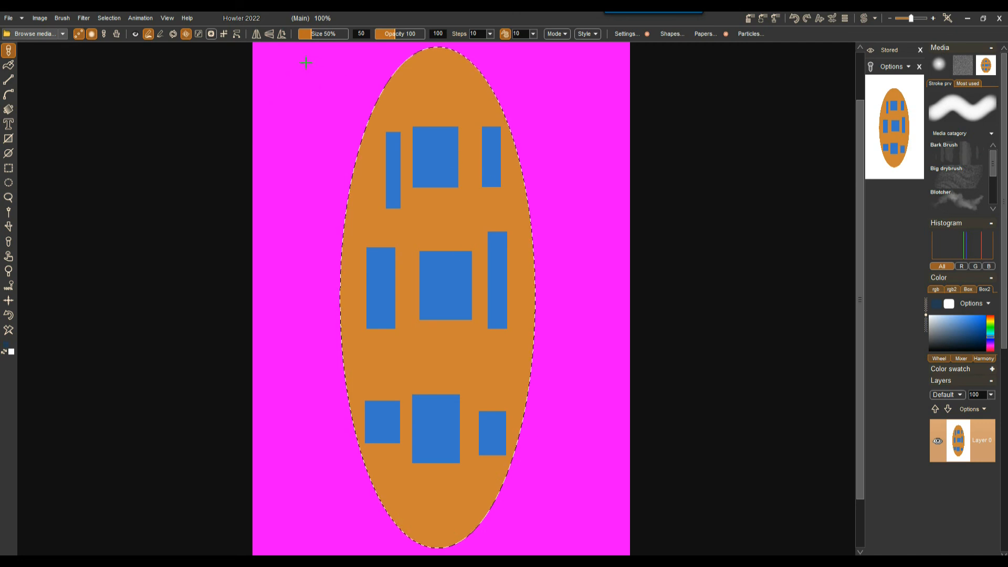
# Step: Cut a tall rectangle out of the ellipse selection and add three smaller rectangles back inside it with rectangle selection
pyautogui.click(116, 20)
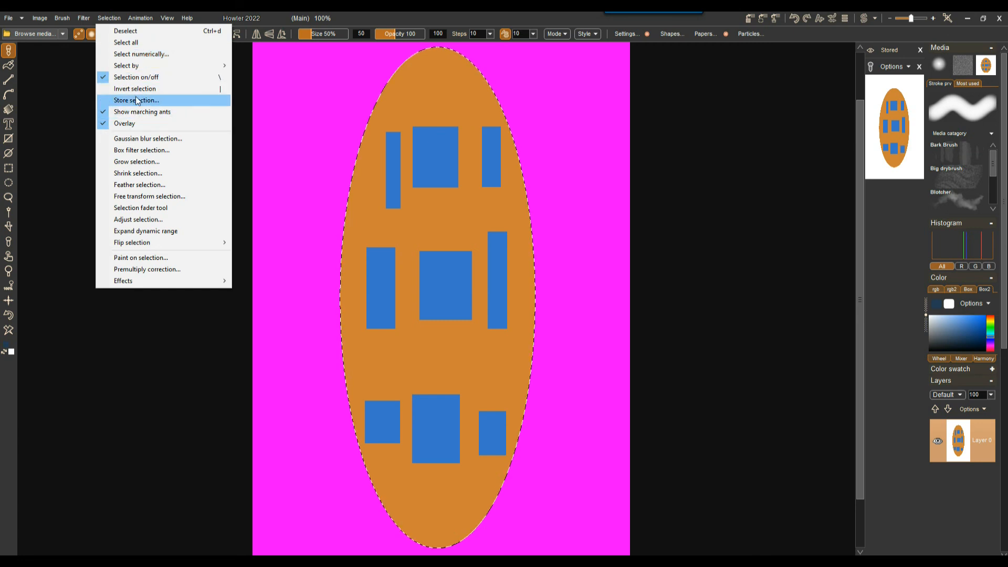
pyautogui.click(394, 18)
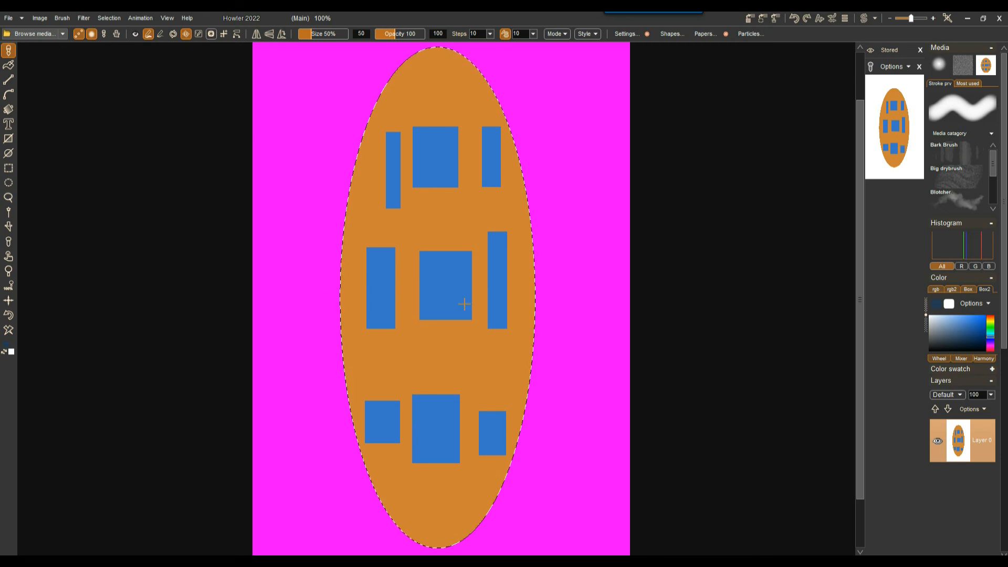
pyautogui.click(8, 169)
pyautogui.click(11, 170)
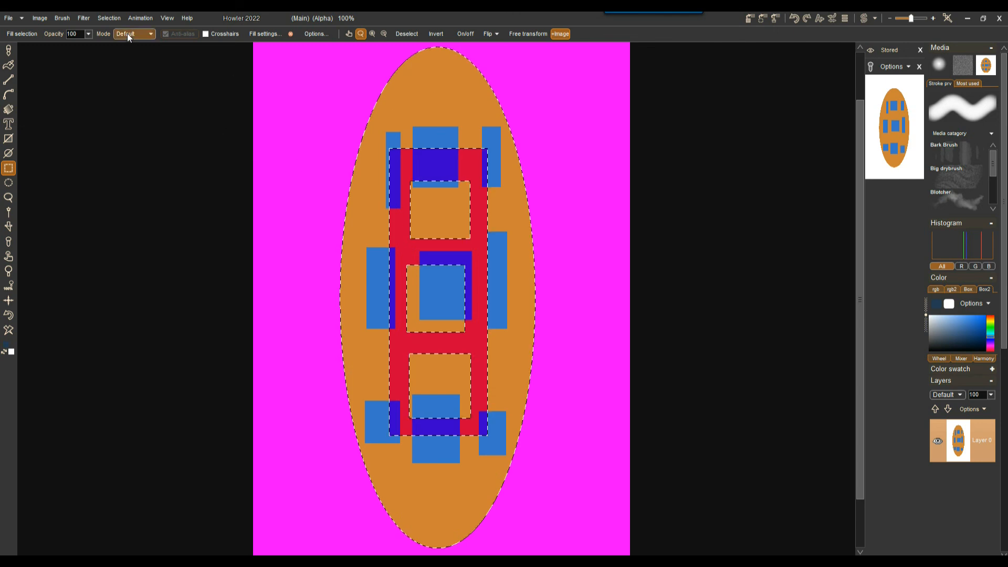
# Step: Store the modified selection, enlarge its Alpha window, and store another copy of the image
pyautogui.click(109, 18)
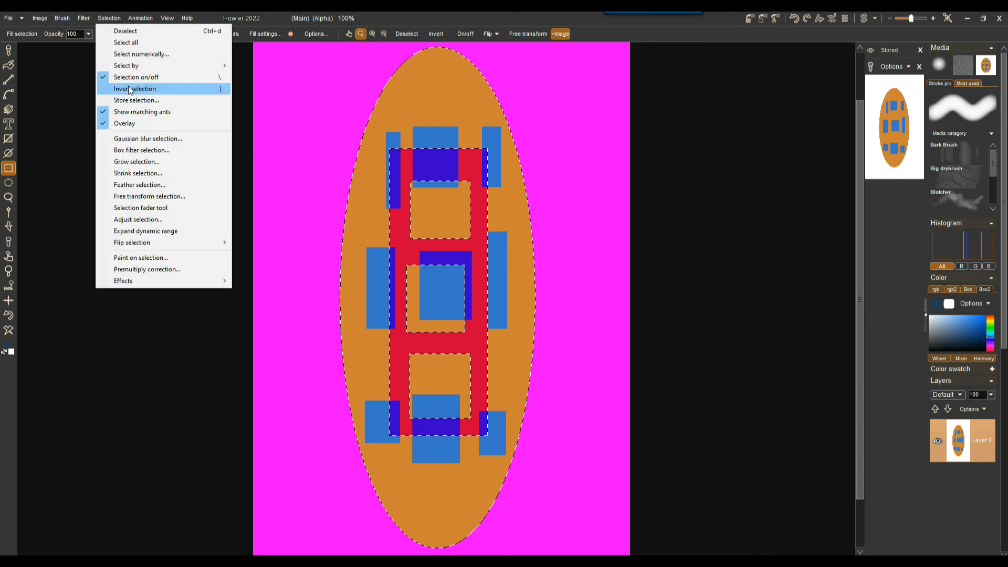
pyautogui.click(129, 100)
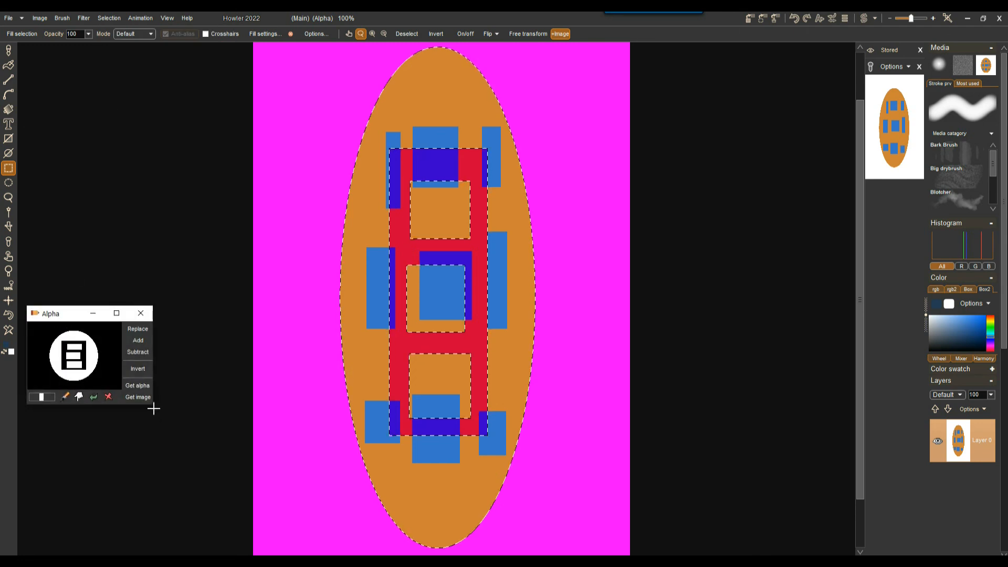
pyautogui.moveTo(153, 408); pyautogui.dragTo(165, 460)
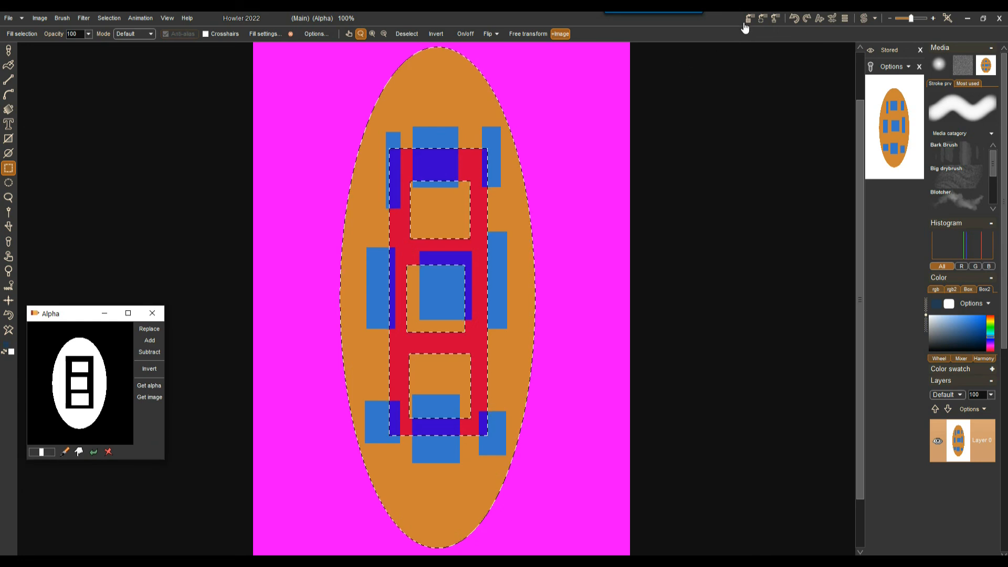
pyautogui.click(750, 18)
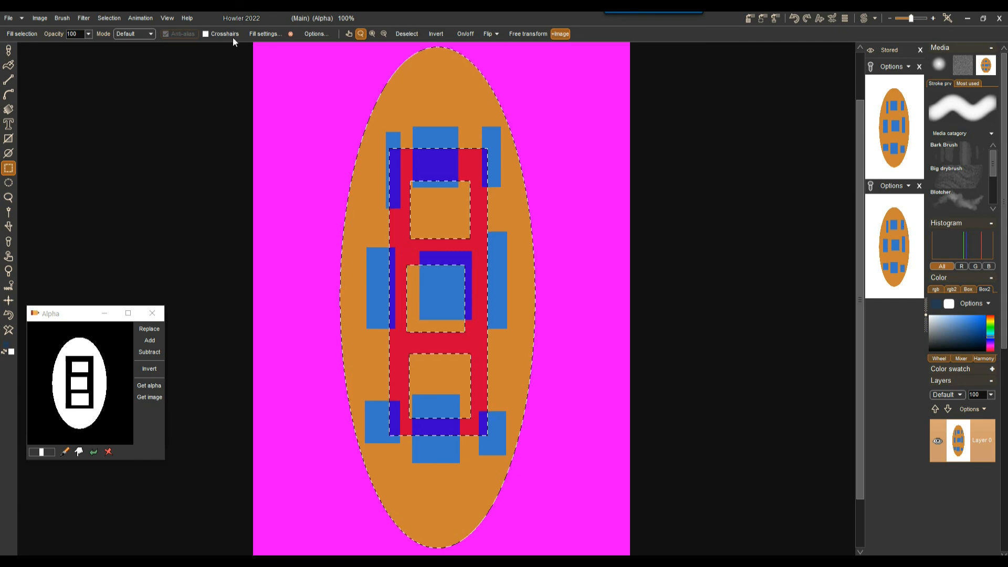
# Step: Deselect the ellipse and bring the cut-out selection back by replacing the alpha from the lower stored image
pyautogui.click(113, 18)
pyautogui.click(137, 34)
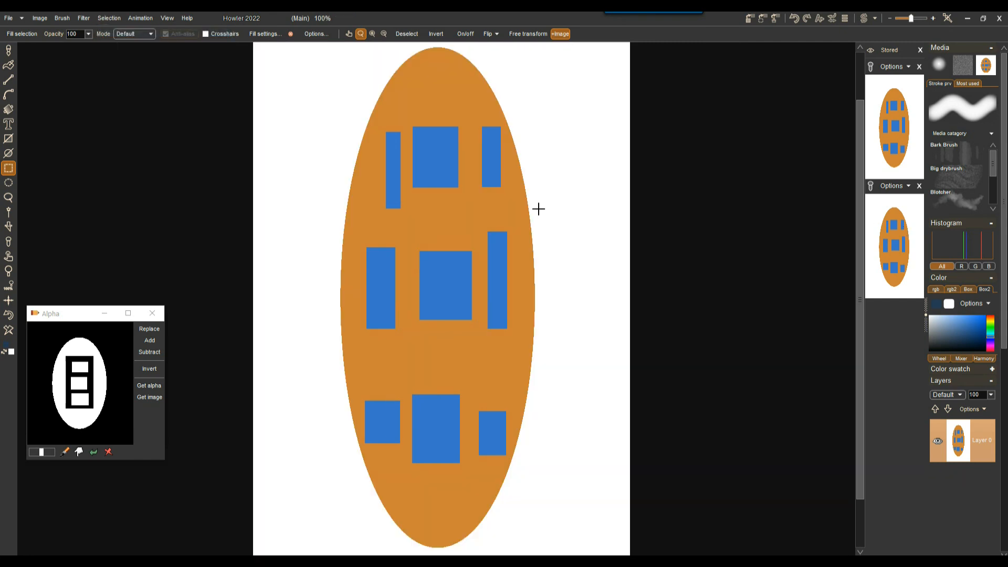
pyautogui.click(907, 187)
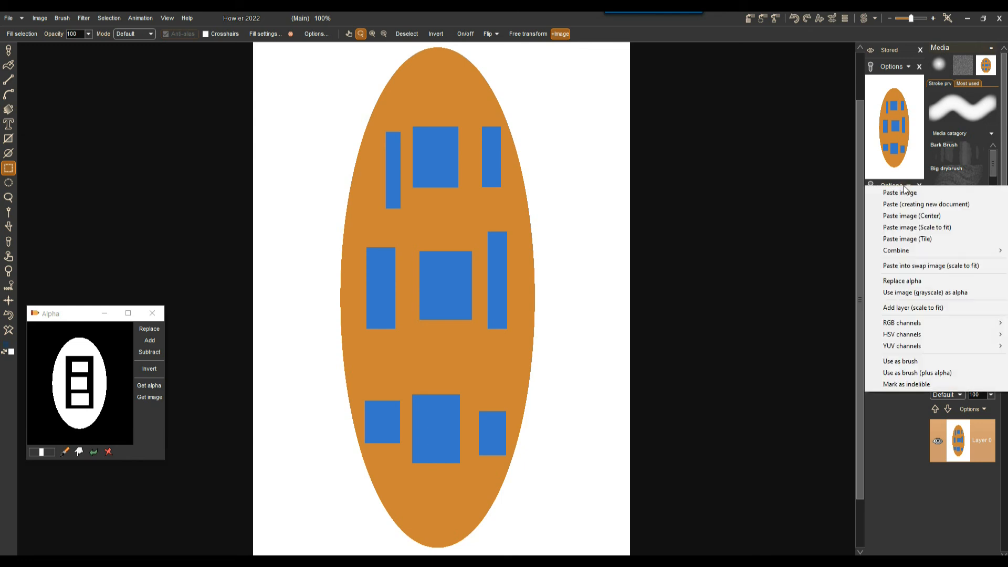
pyautogui.click(916, 284)
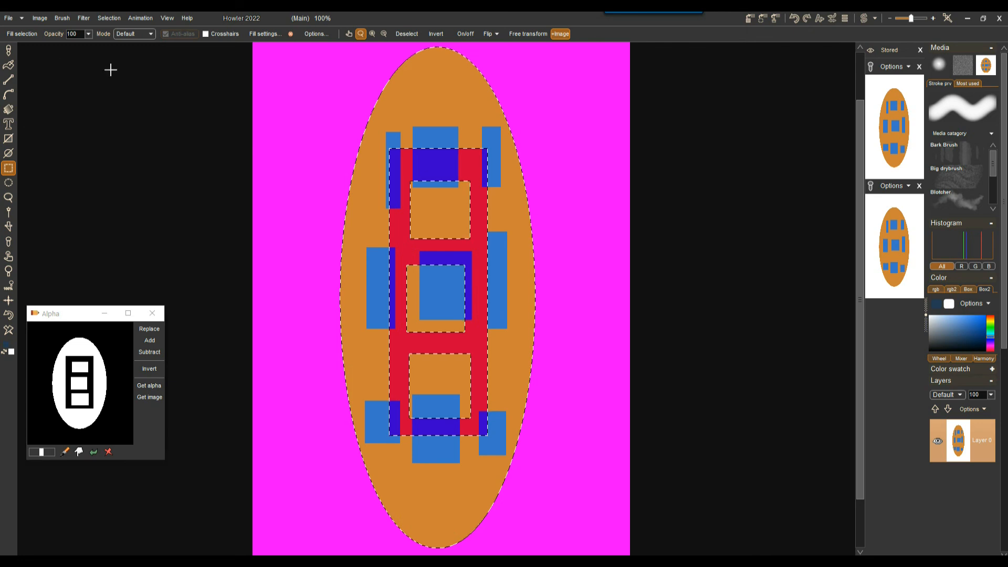
# Step: Flip between the main and swap images to compare them under the restored selection
pyautogui.click(865, 19)
pyautogui.click(865, 18)
pyautogui.click(864, 18)
pyautogui.click(864, 18)
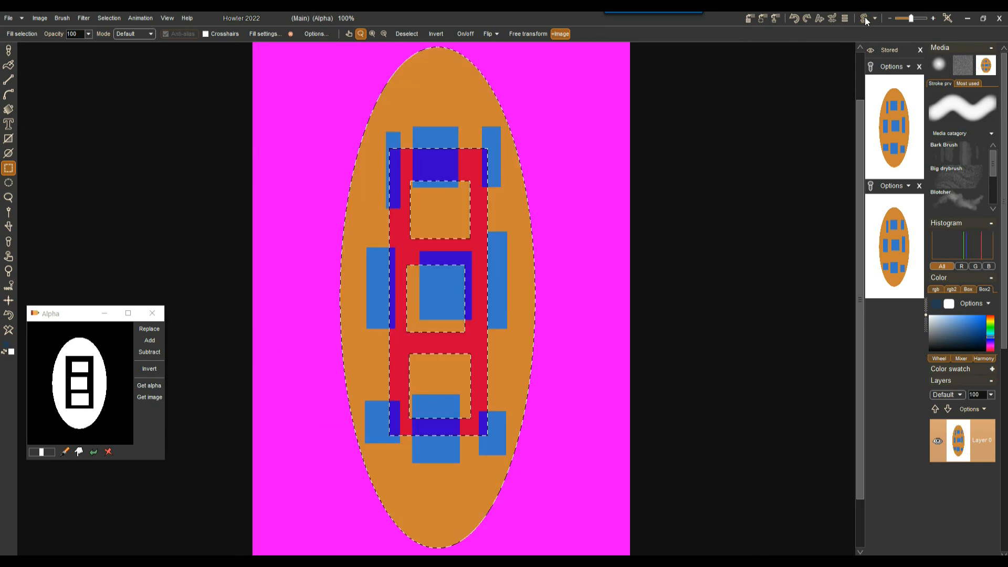
# Step: Save the image in the Layered format as city-oval-PLUS-withSwap.lyr in the transparent-images folder
pyautogui.click(9, 17)
pyautogui.click(48, 107)
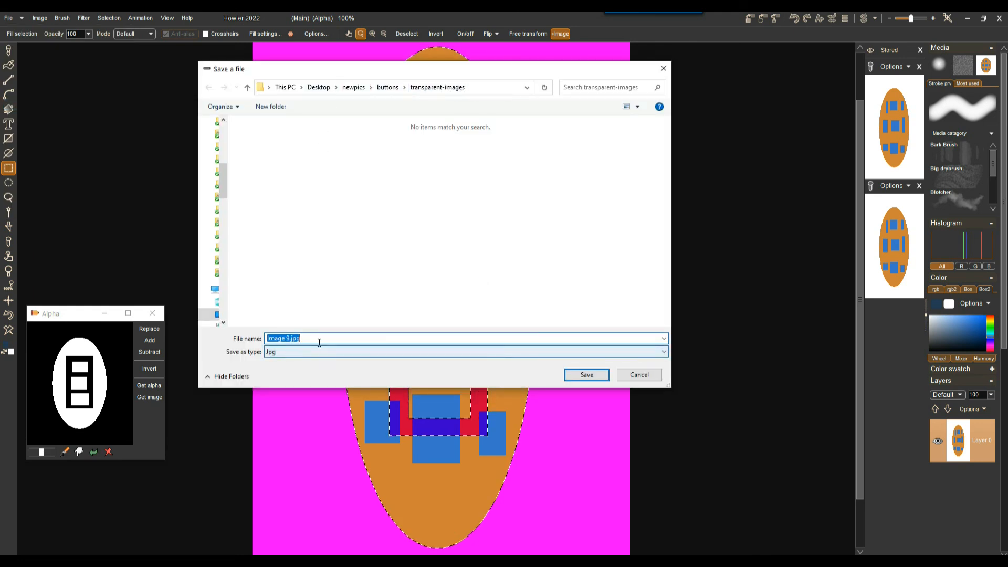
pyautogui.click(298, 352)
pyautogui.click(289, 425)
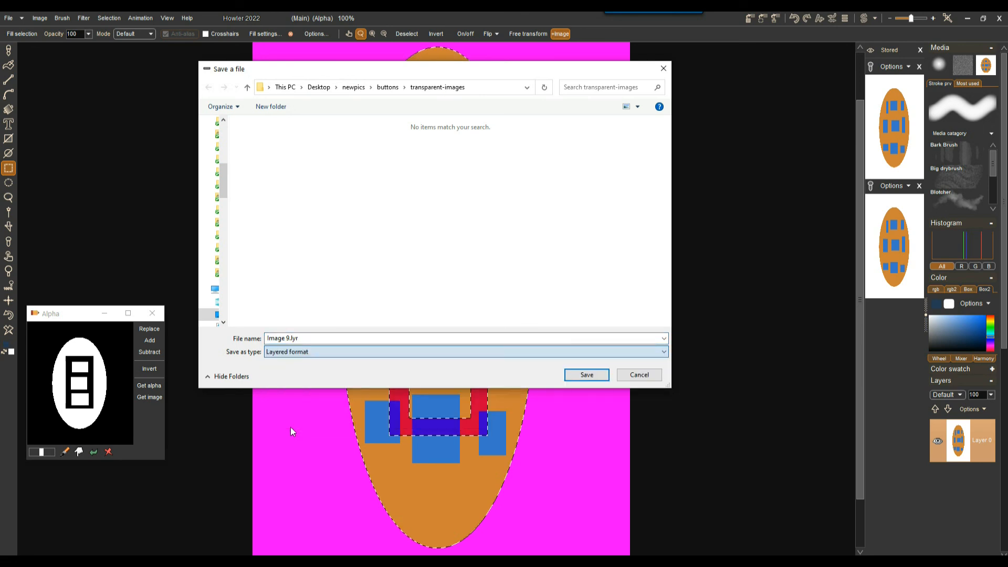
pyautogui.click(265, 144)
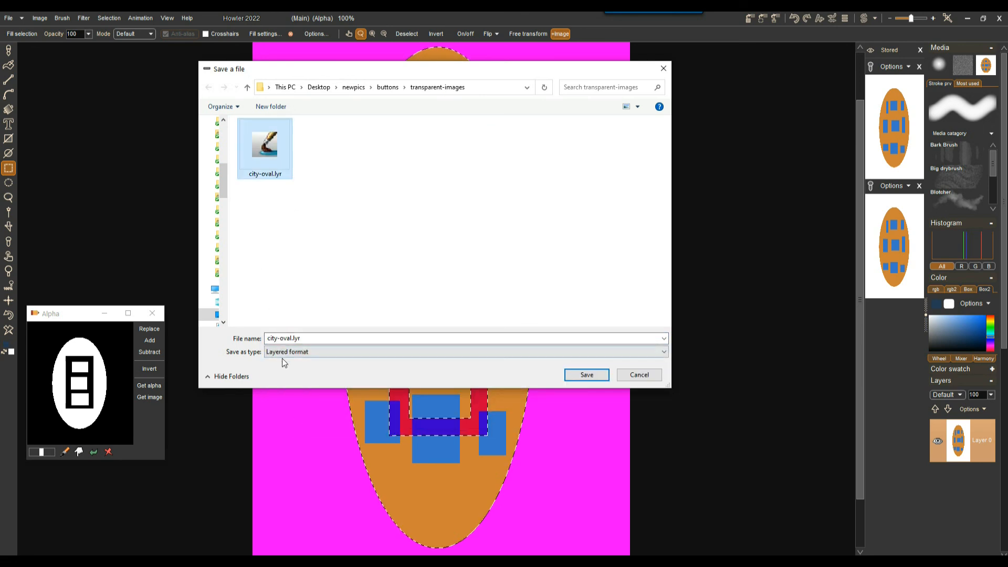
pyautogui.click(286, 338)
pyautogui.click(293, 339)
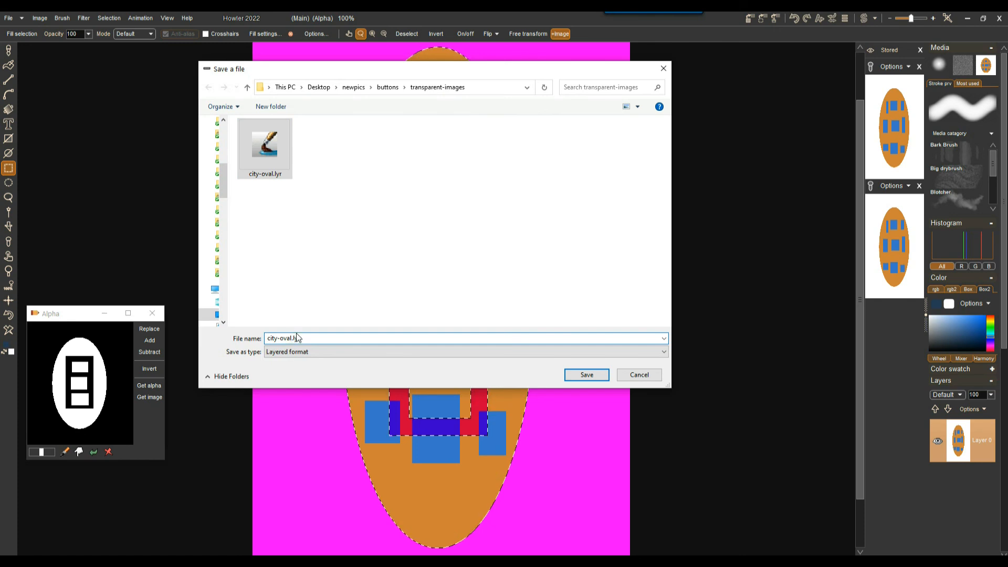
pyautogui.write('-PLUS-')
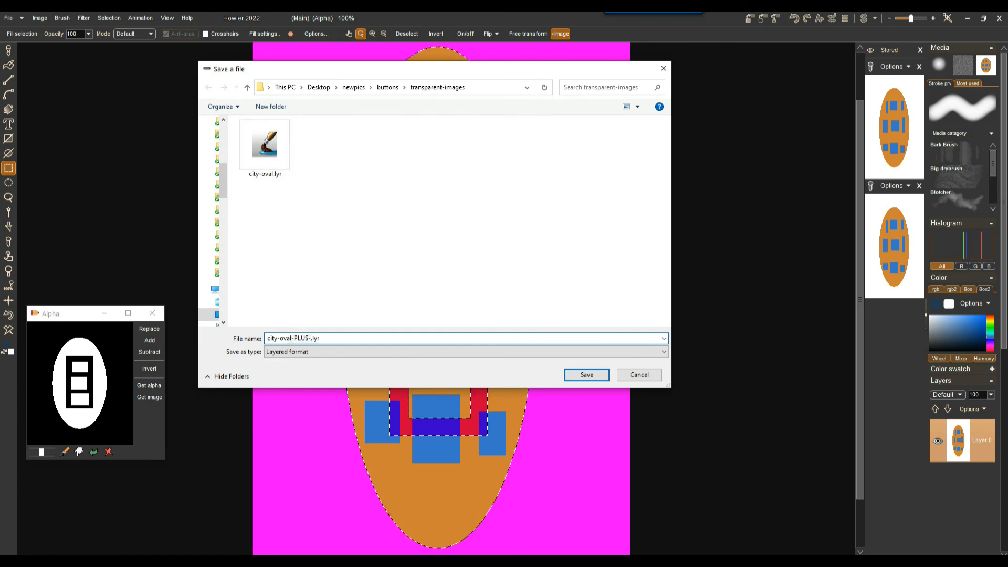
pyautogui.write('withSwap')
pyautogui.click(586, 374)
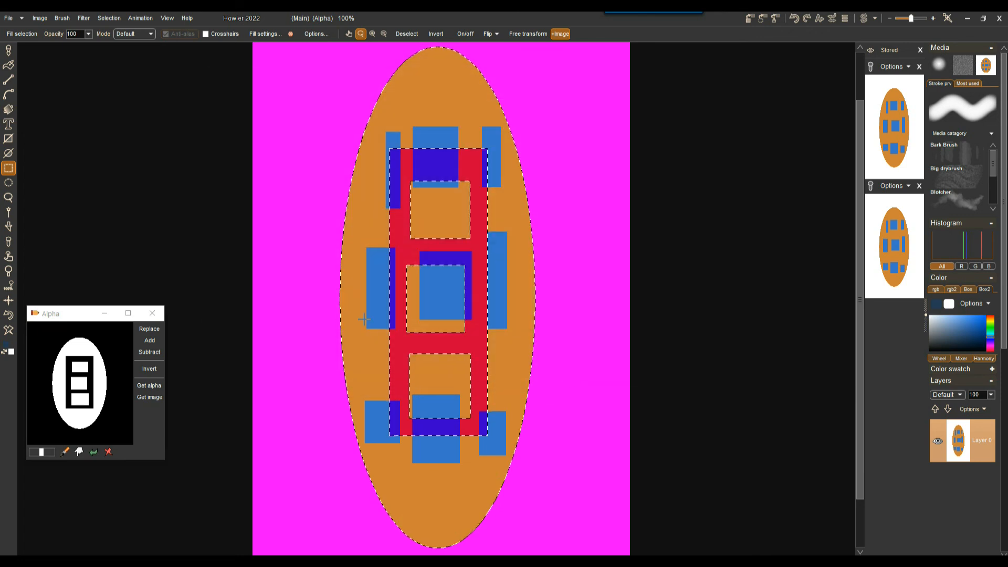
# Step: Close the Alpha window and the stored images panel
pyautogui.click(152, 313)
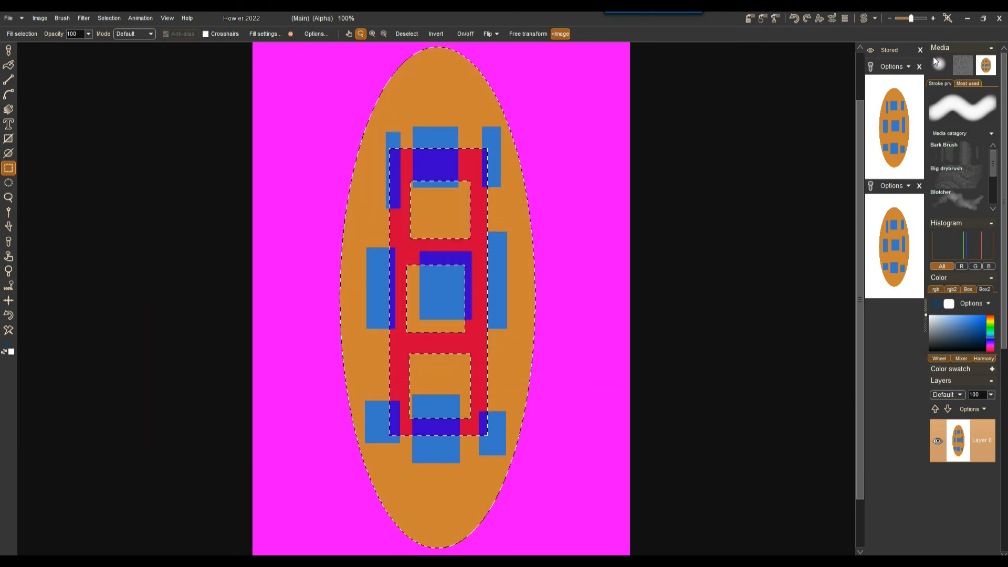
pyautogui.click(920, 50)
pyautogui.click(437, 339)
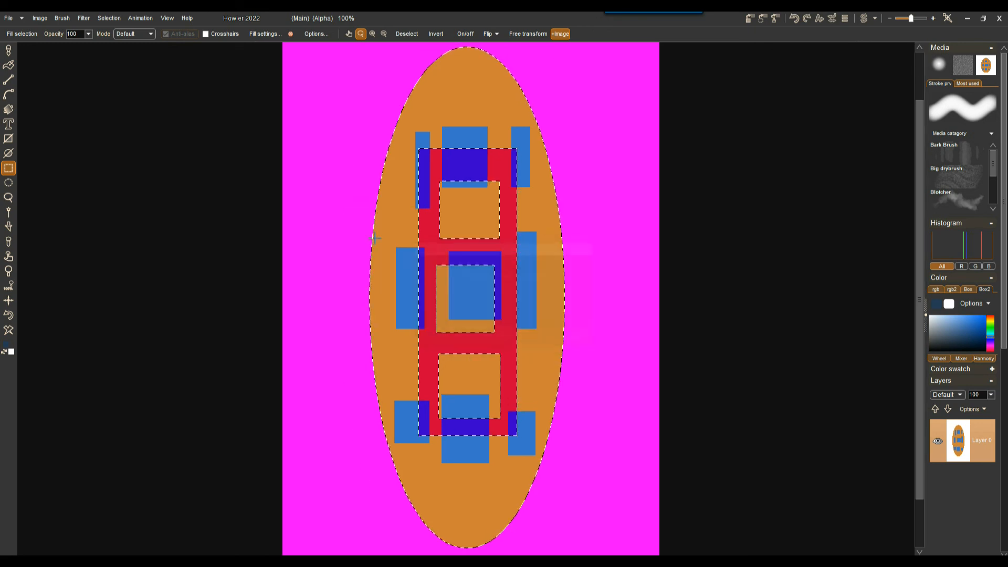
# Step: Close the current document and create a new blank one at the 720 x 482 NTSC size
pyautogui.click(10, 18)
pyautogui.click(27, 31)
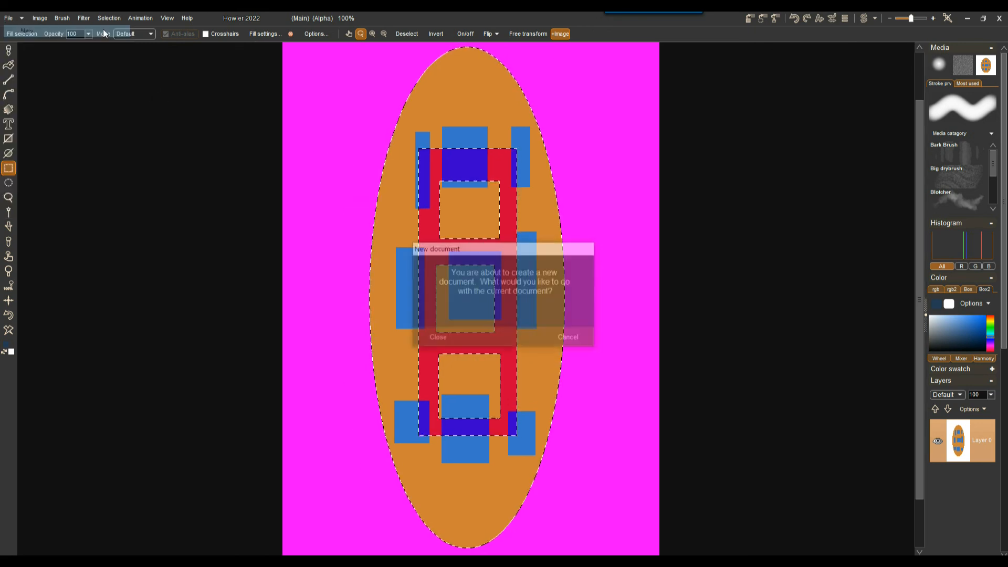
pyautogui.click(439, 338)
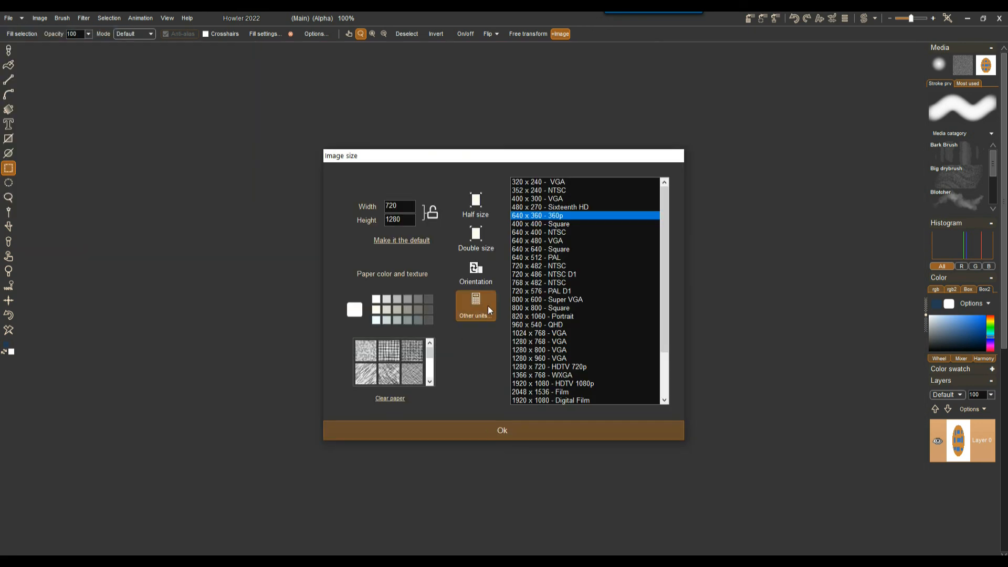
pyautogui.click(522, 266)
pyautogui.click(509, 436)
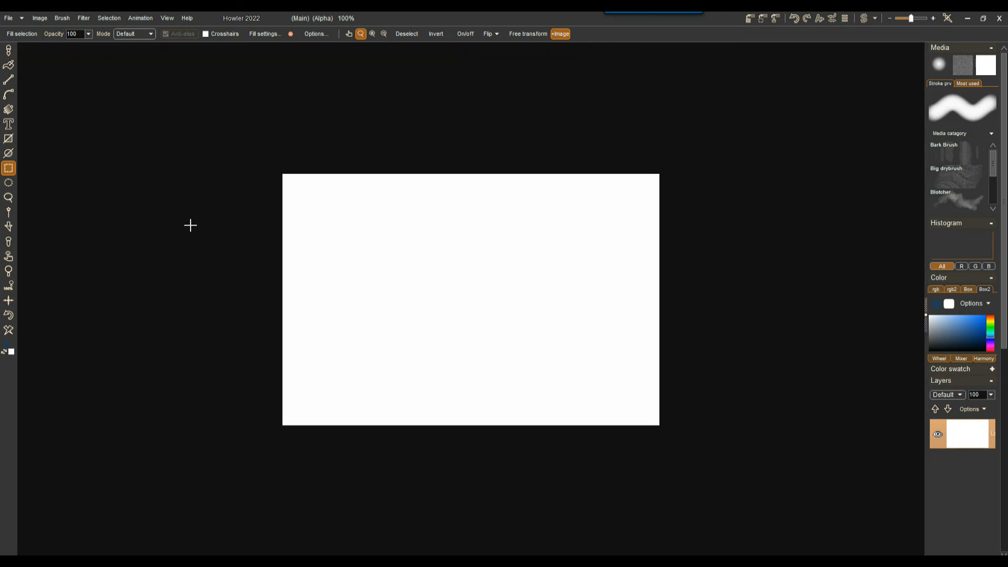
# Step: Check the blank document's swap image and return to the main image
pyautogui.click(24, 21)
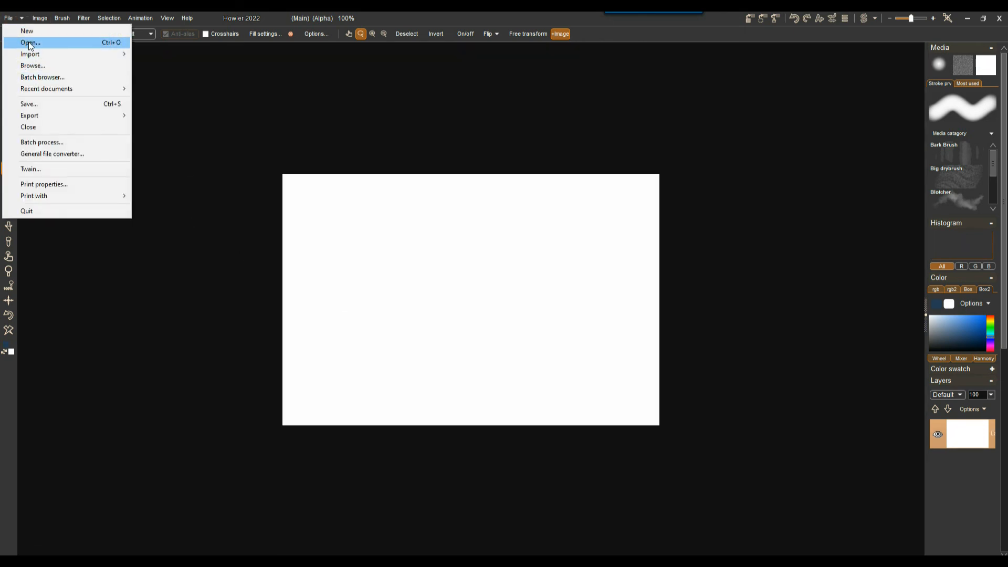
pyautogui.click(471, 23)
pyautogui.click(866, 19)
pyautogui.click(865, 18)
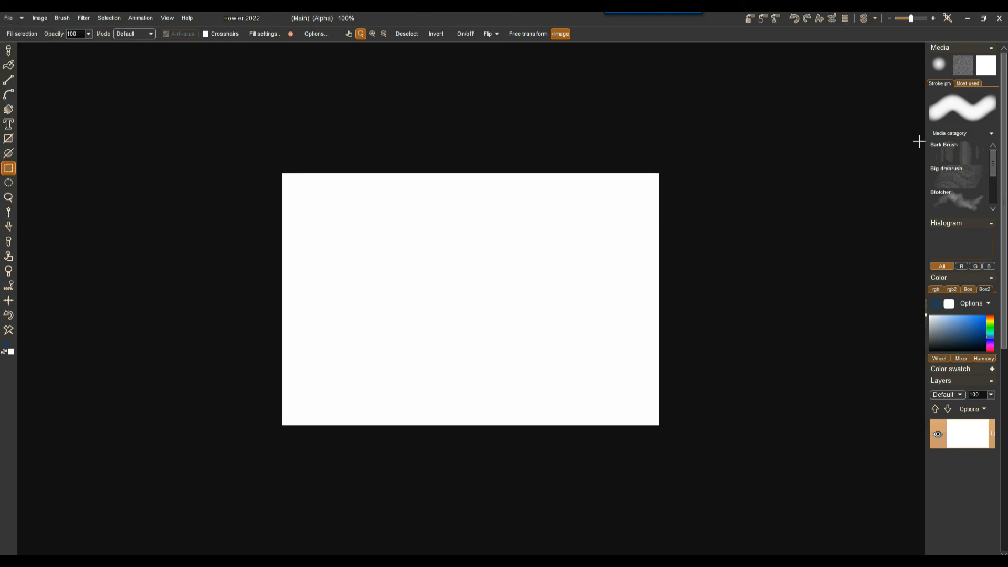
# Step: Open the layered file city-oval-PLUS-withSwap.lyr from the transparent-images folder
pyautogui.click(8, 18)
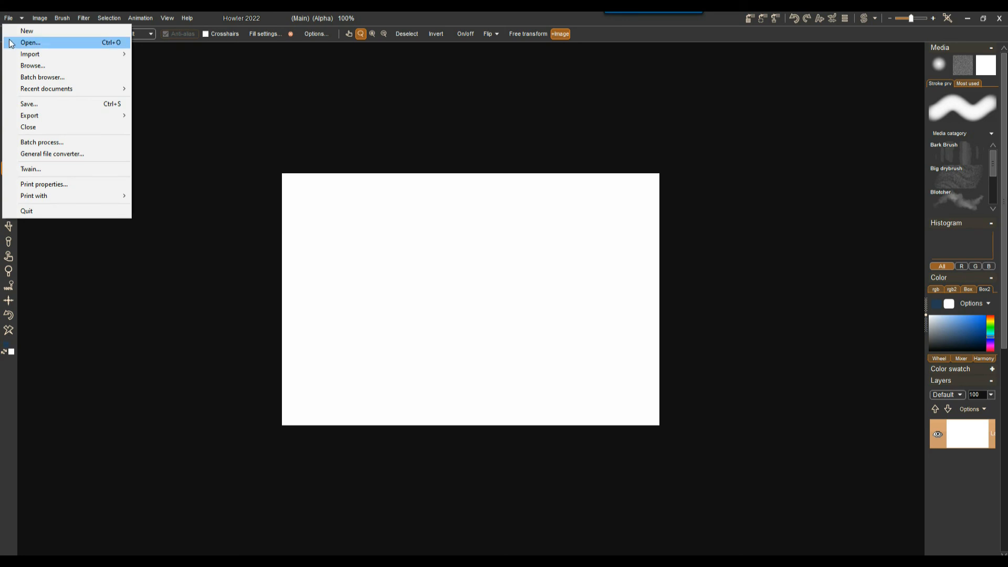
pyautogui.click(29, 44)
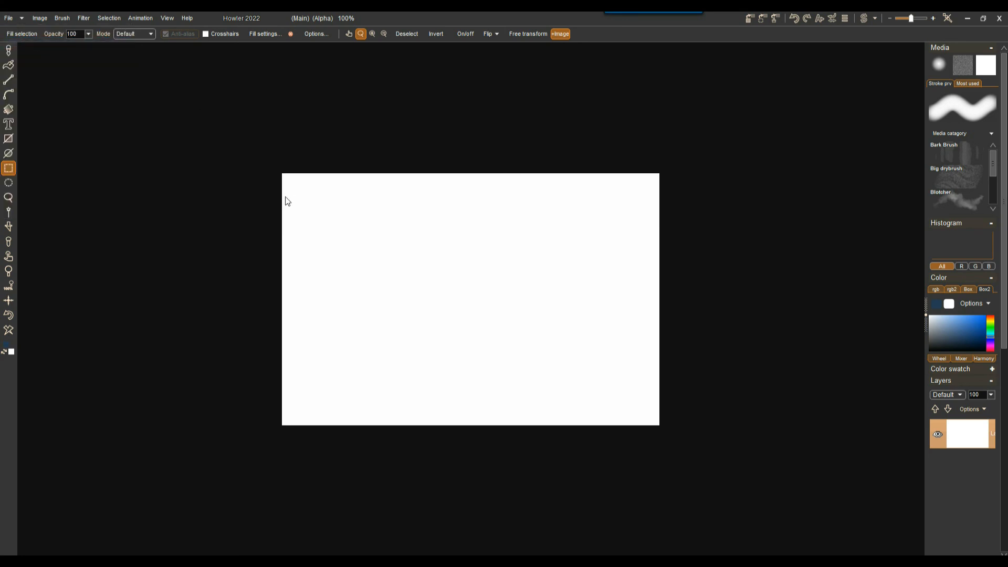
pyautogui.click(257, 217)
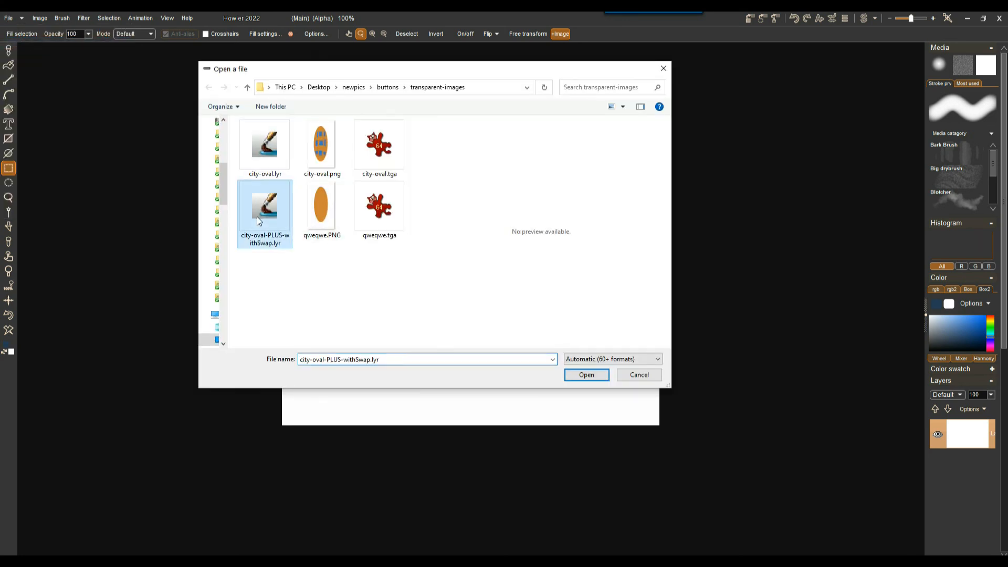
pyautogui.click(583, 375)
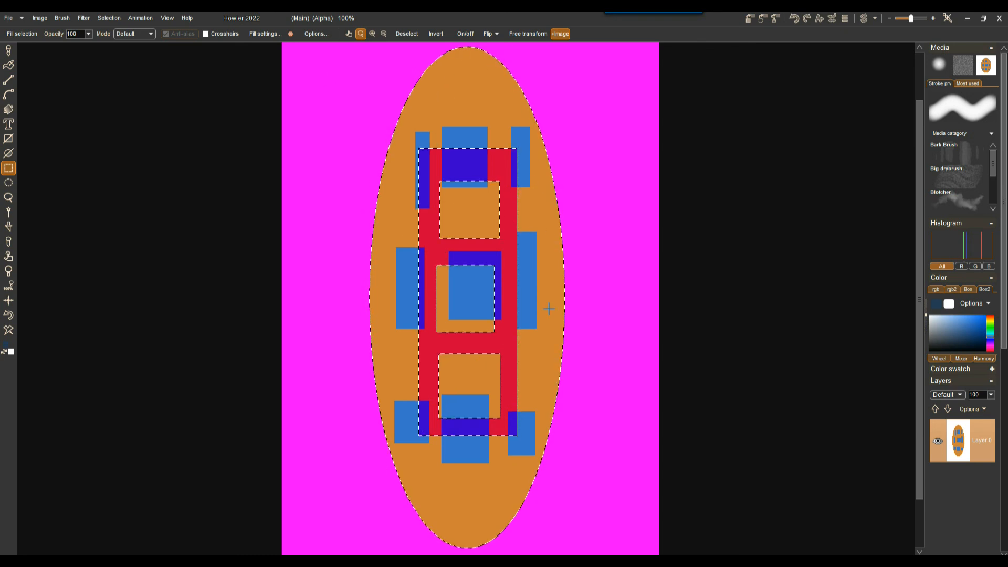
# Step: Turn the selection overlay and the marching ants off and back on to examine the reopened image's selection
pyautogui.click(107, 19)
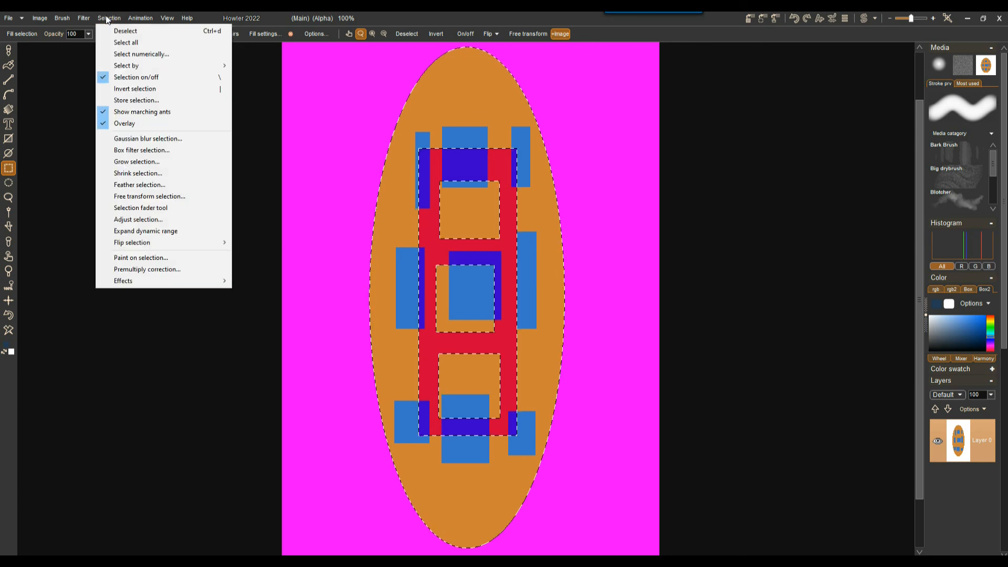
pyautogui.click(143, 125)
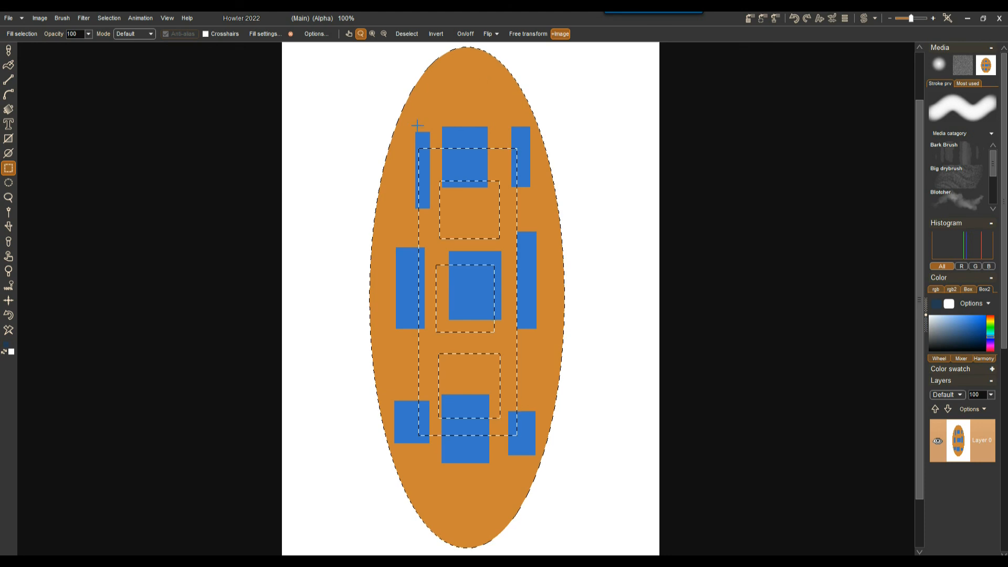
pyautogui.click(112, 18)
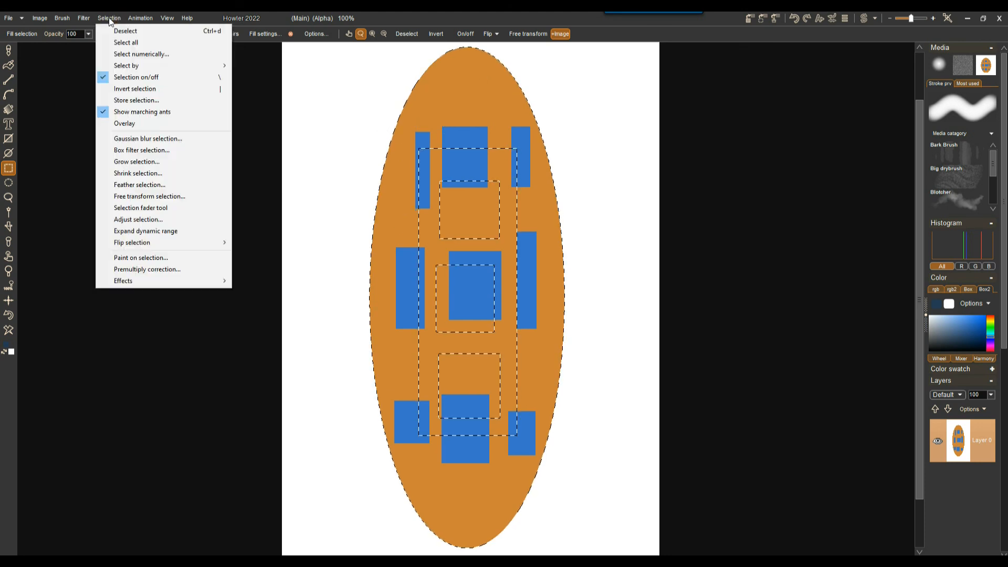
pyautogui.click(130, 114)
pyautogui.click(116, 19)
pyautogui.click(139, 124)
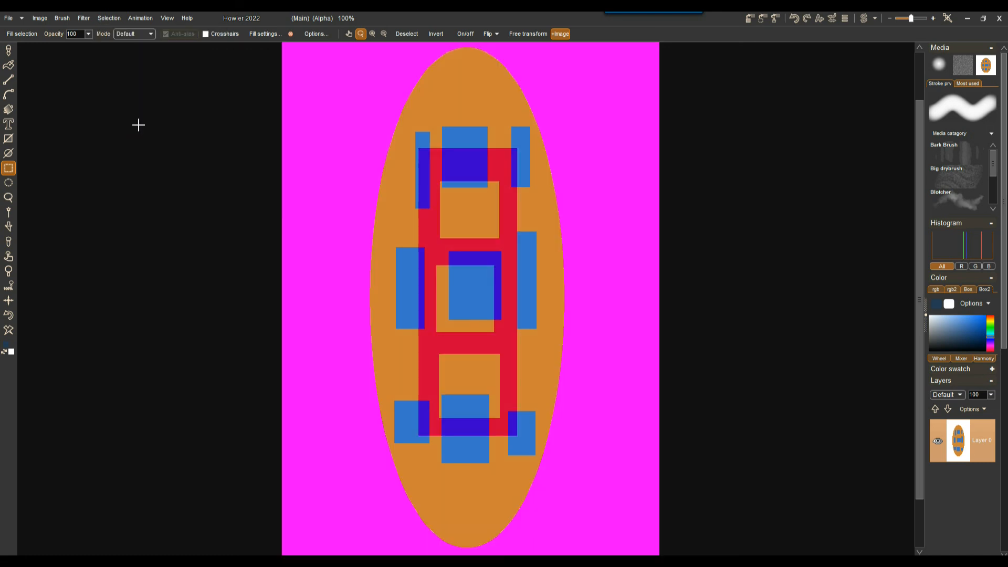
pyautogui.click(105, 18)
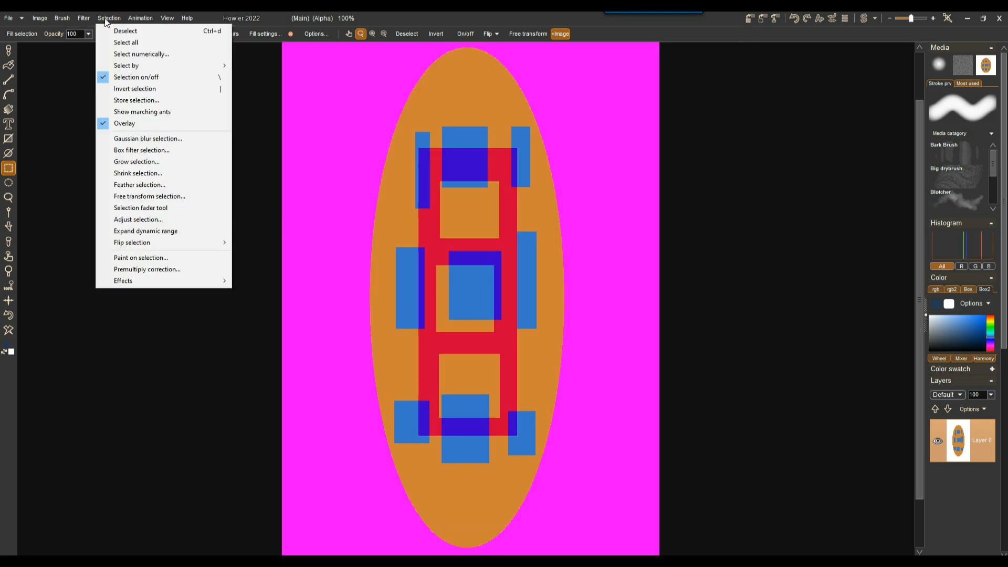
pyautogui.click(137, 111)
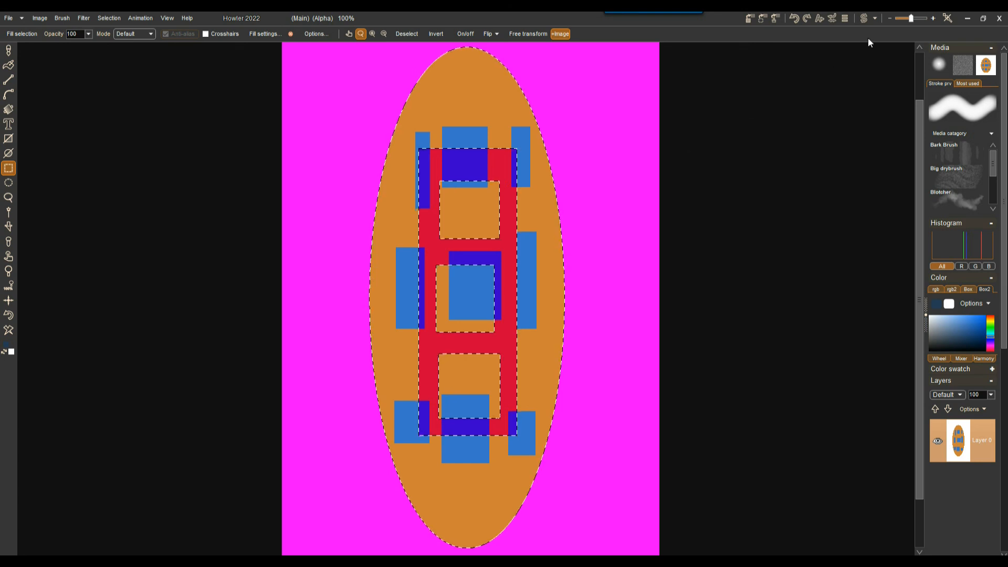
# Step: View the reopened file's swap image with its scribbles and return to the main image
pyautogui.click(865, 19)
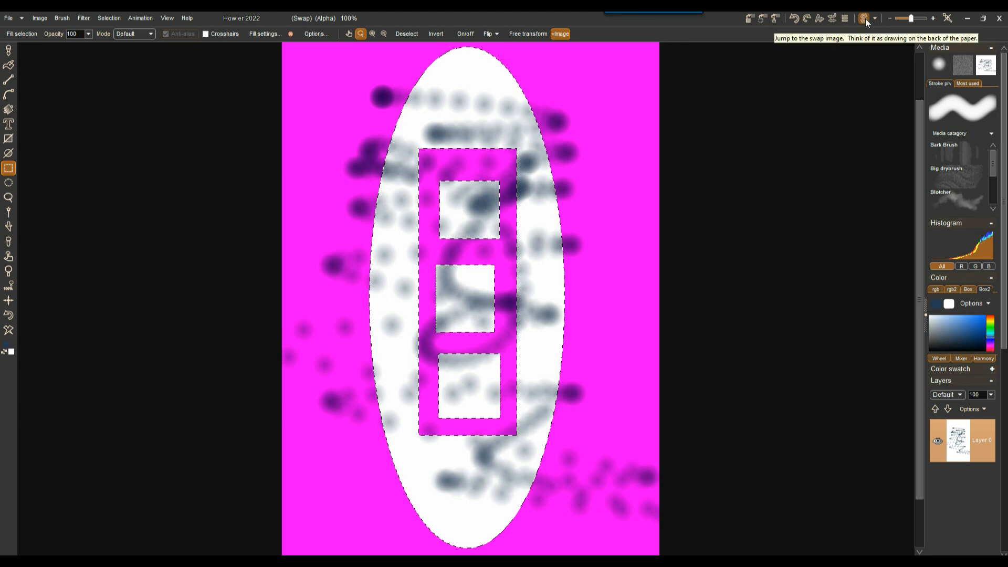
pyautogui.click(865, 18)
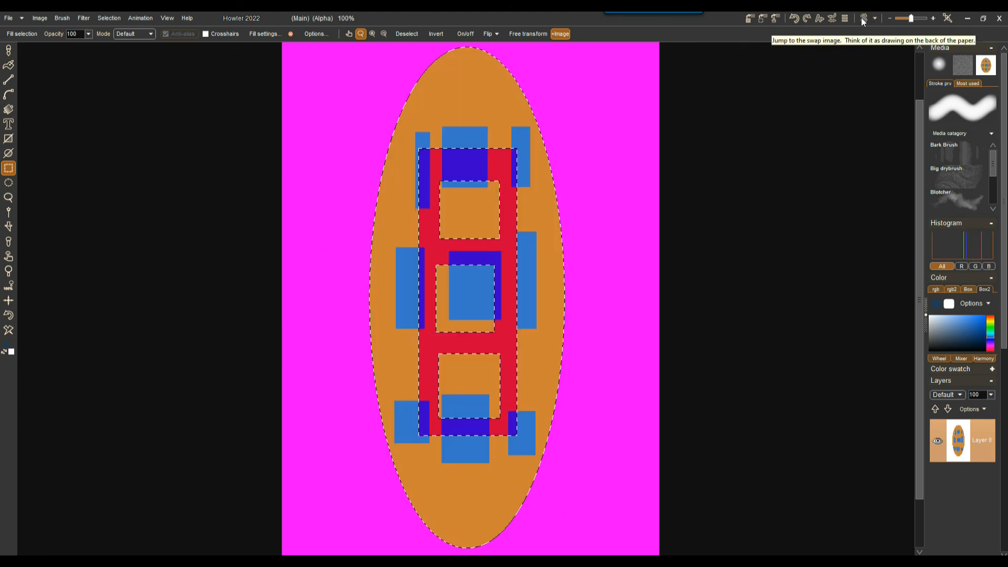